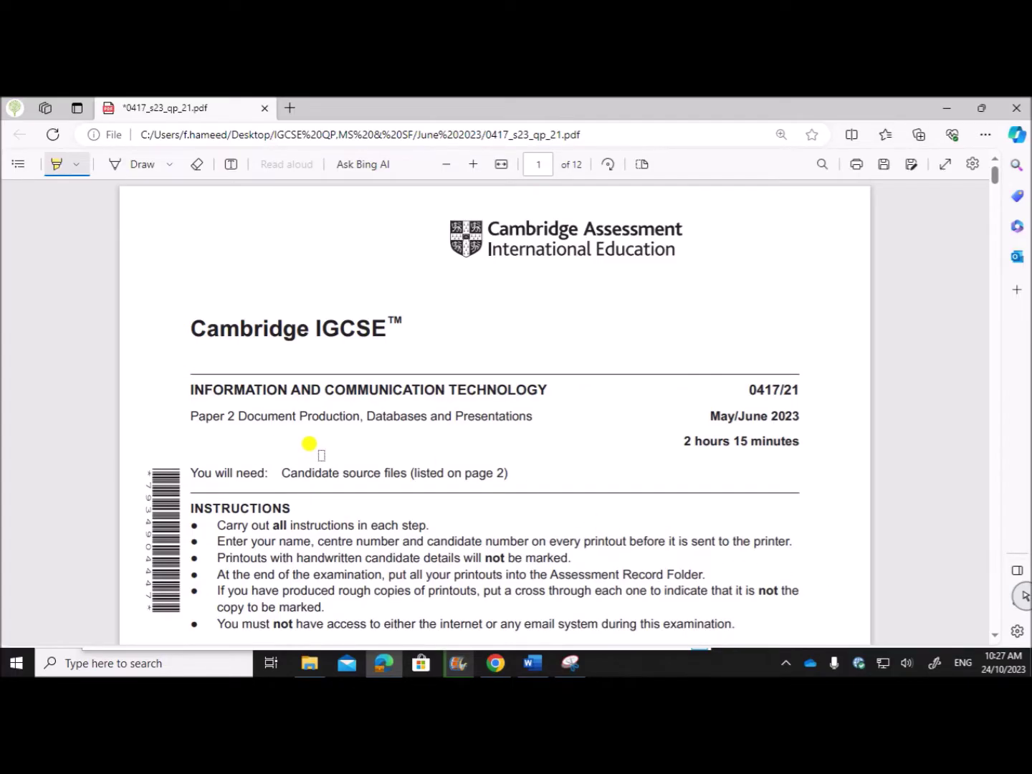
On page 10, highlight the Task 4 – Presentation heading and question 22's j2321scratch.rtf line.
scroll(716, 445, down, 1)
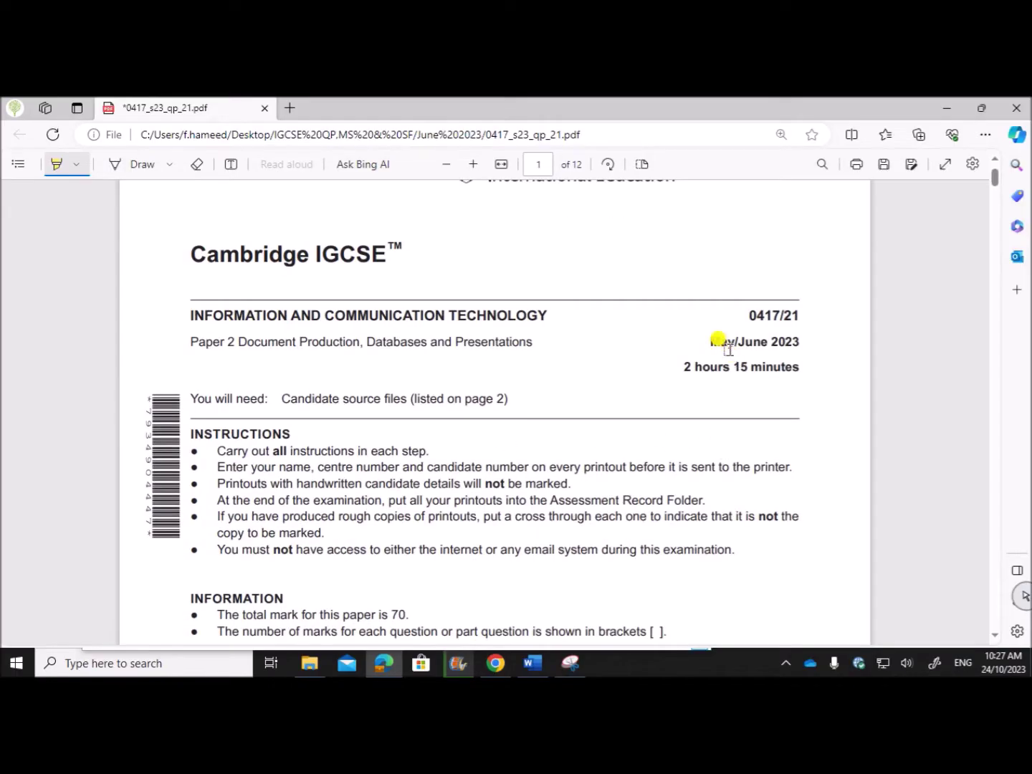
scroll(630, 484, down, 20)
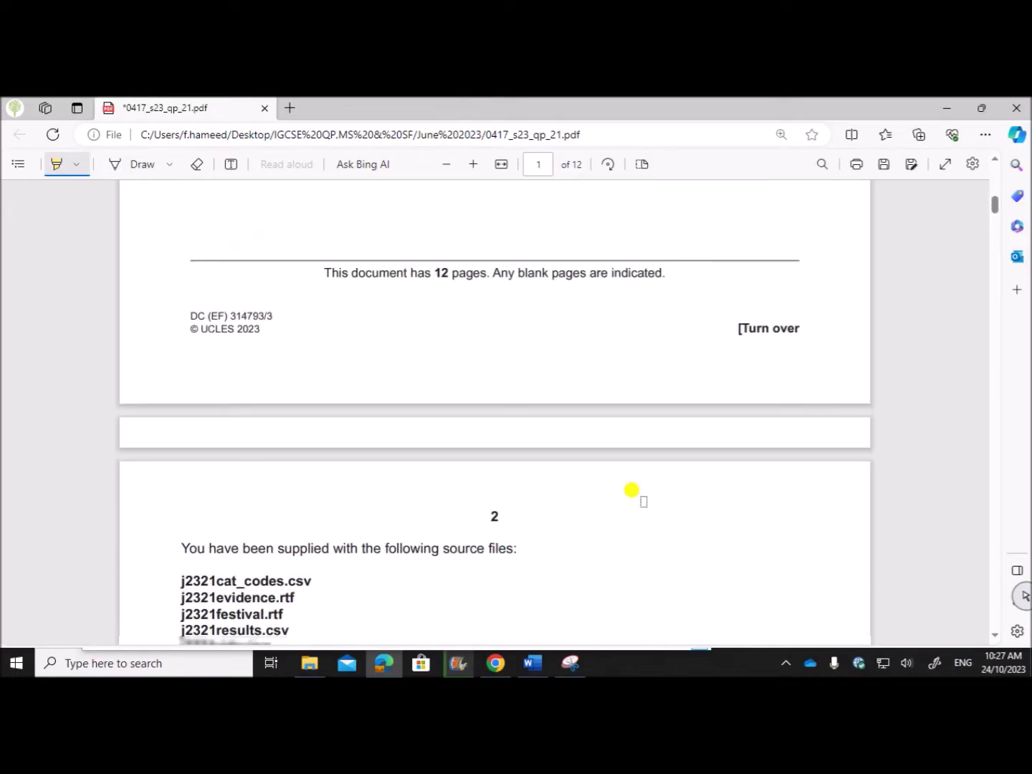
scroll(631, 490, down, 20)
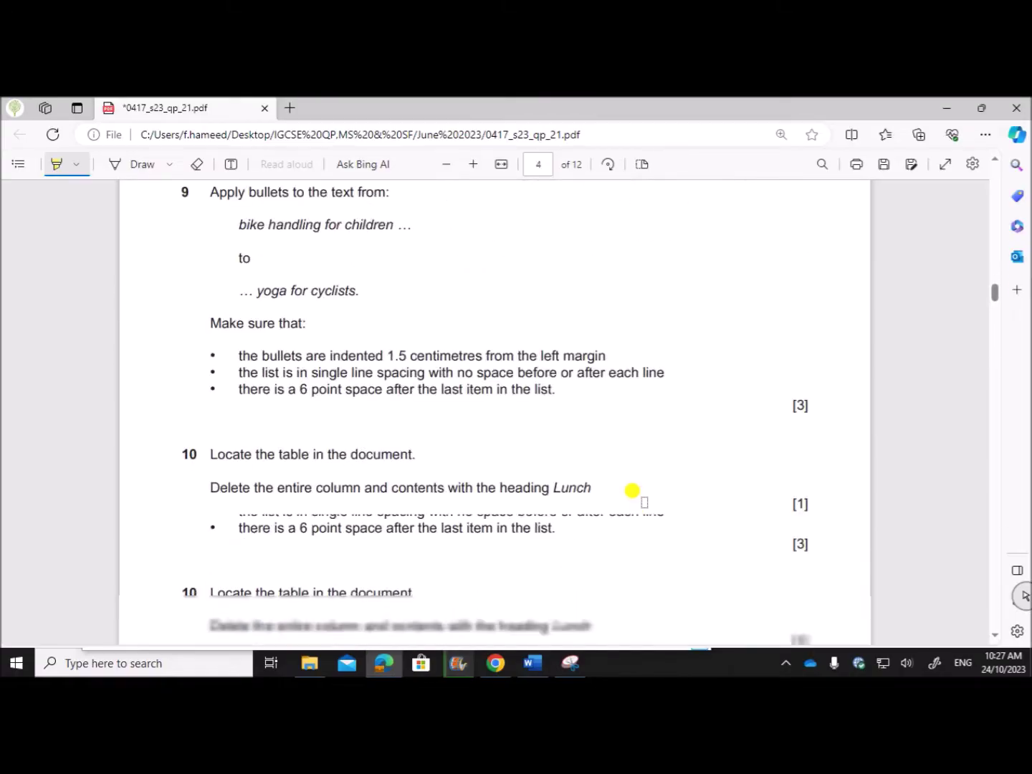
scroll(634, 493, down, 20)
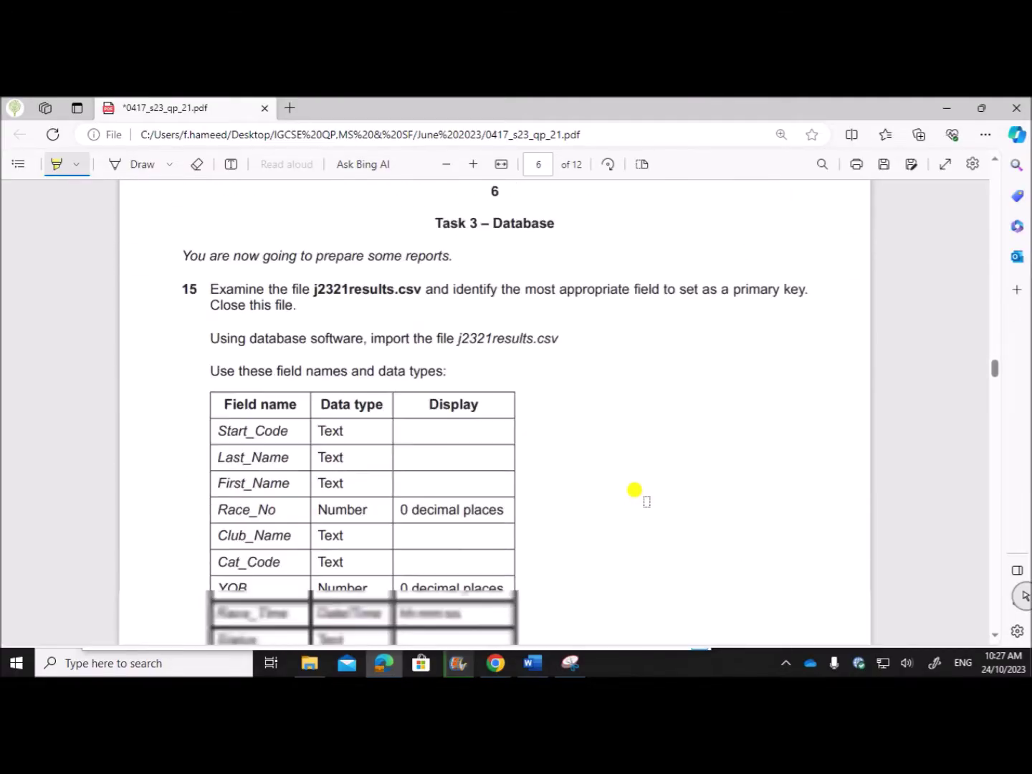
scroll(638, 502, down, 20)
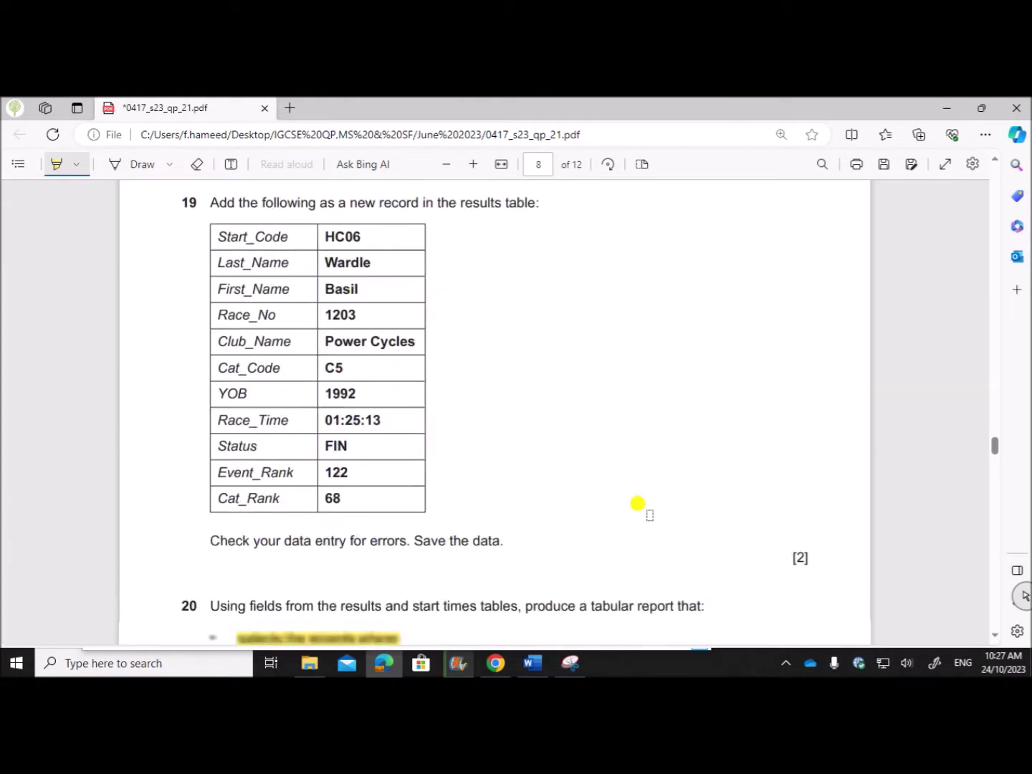
scroll(638, 503, down, 20)
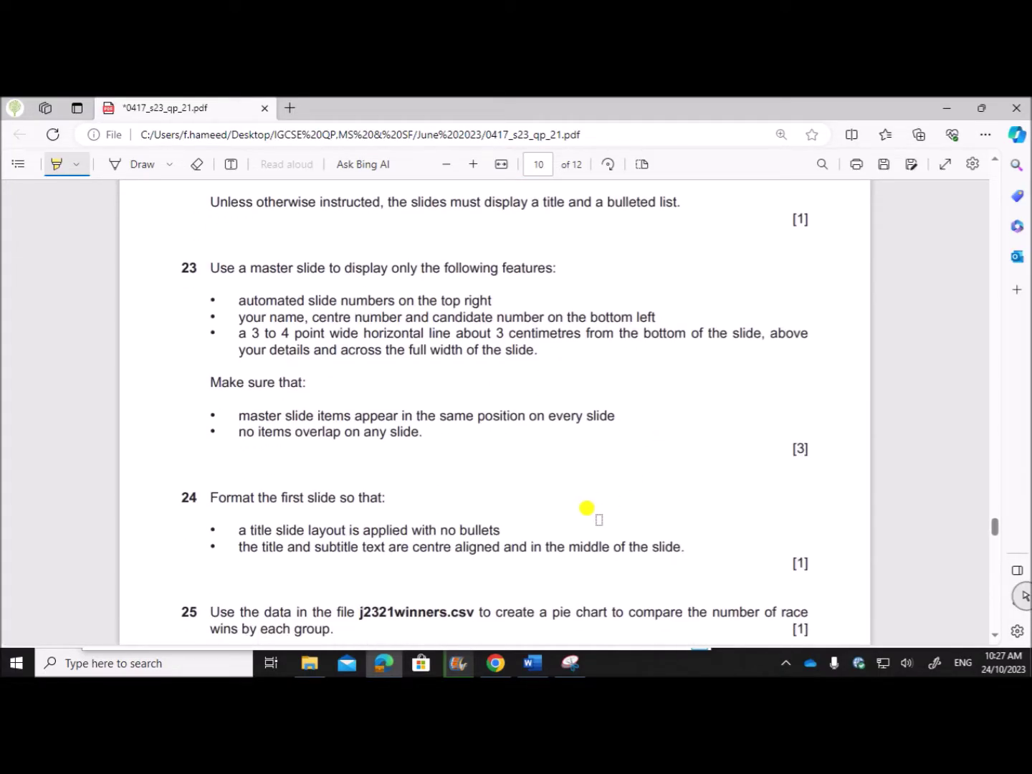
scroll(585, 510, up, 4)
scroll(620, 513, down, 3)
scroll(617, 508, up, 2)
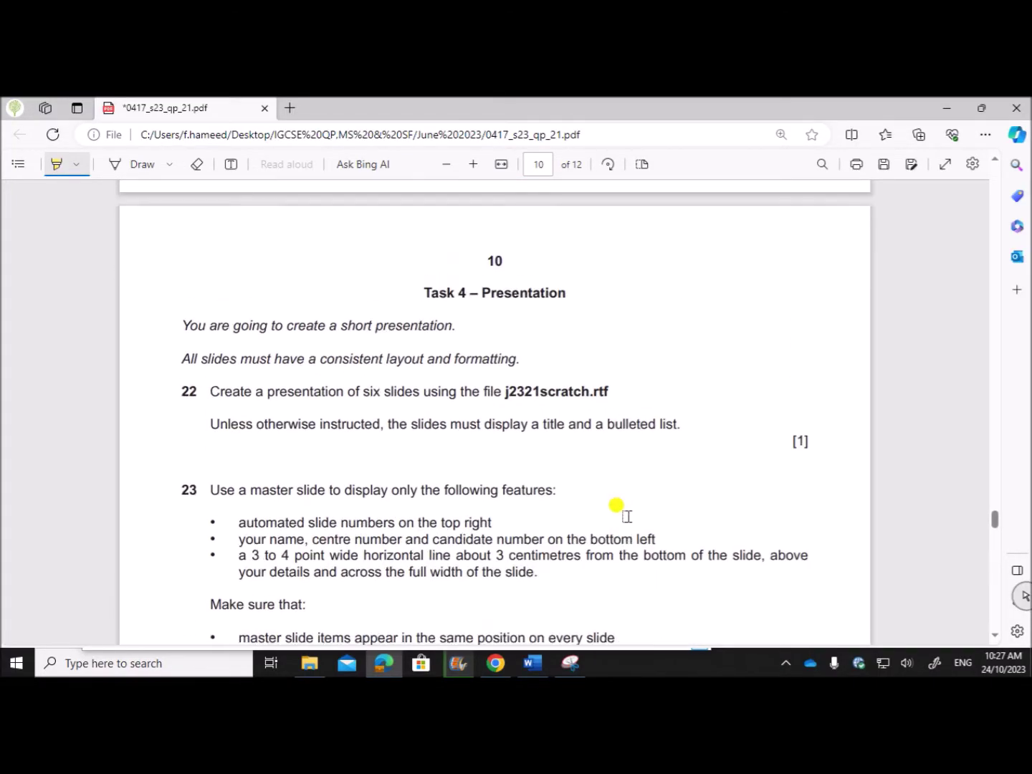
drag(425, 293, 564, 288)
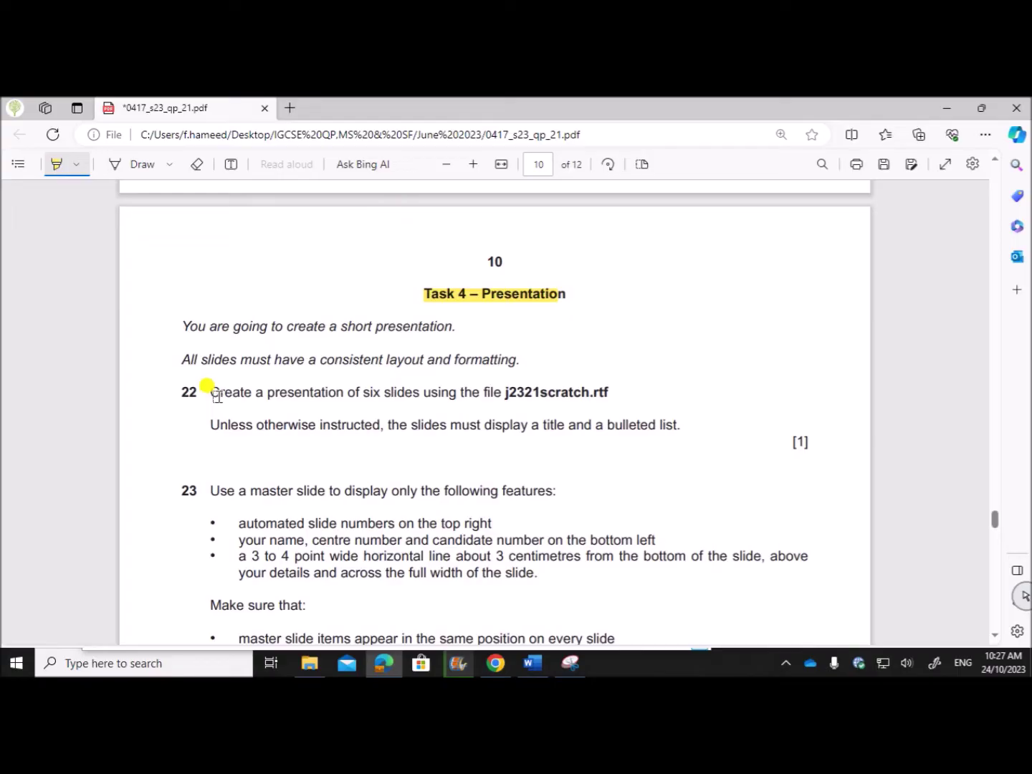
drag(208, 388, 609, 390)
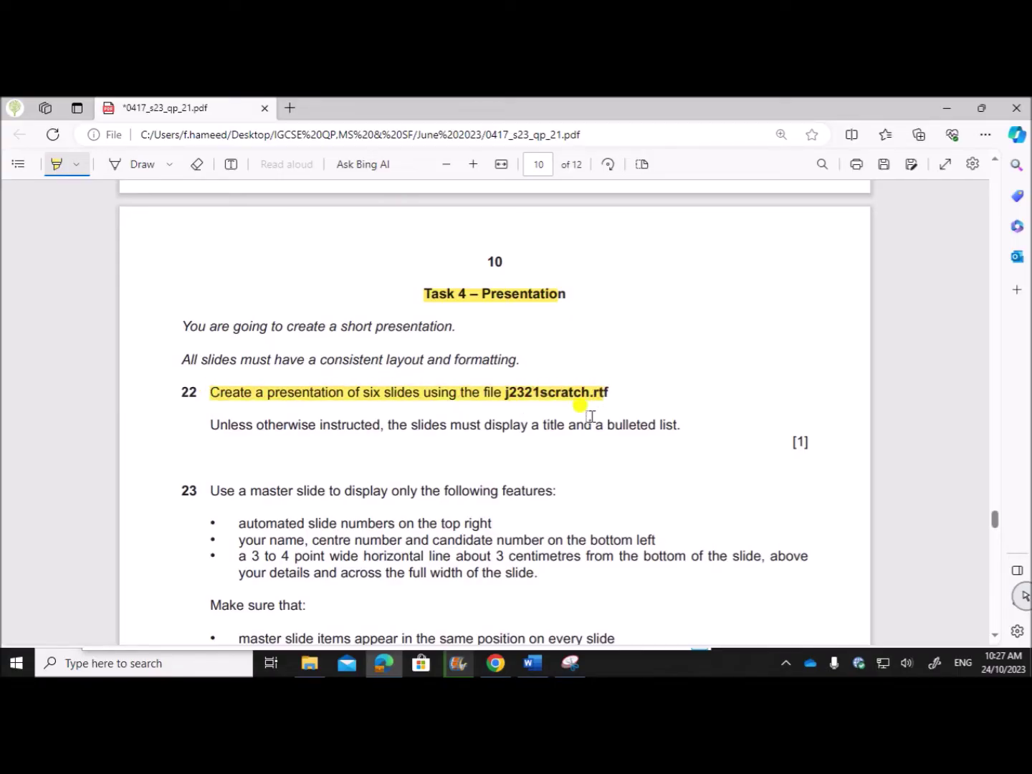
click(192, 662)
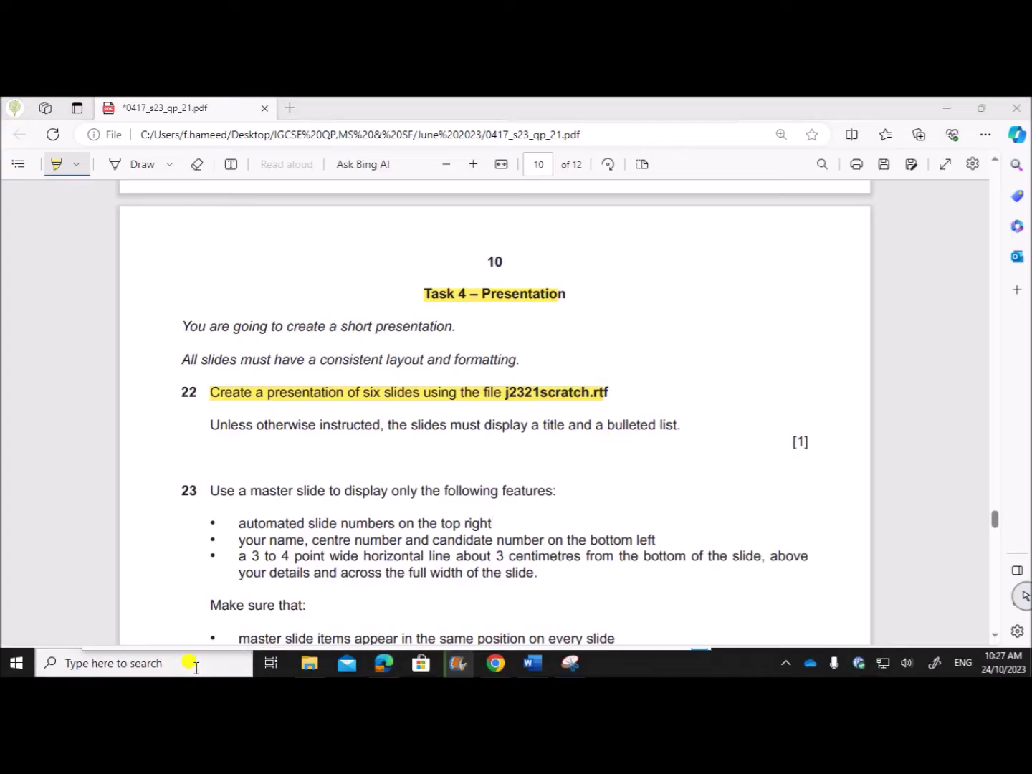
Launch PowerPoint from the taskbar search and start a Blank Presentation.
text(po)
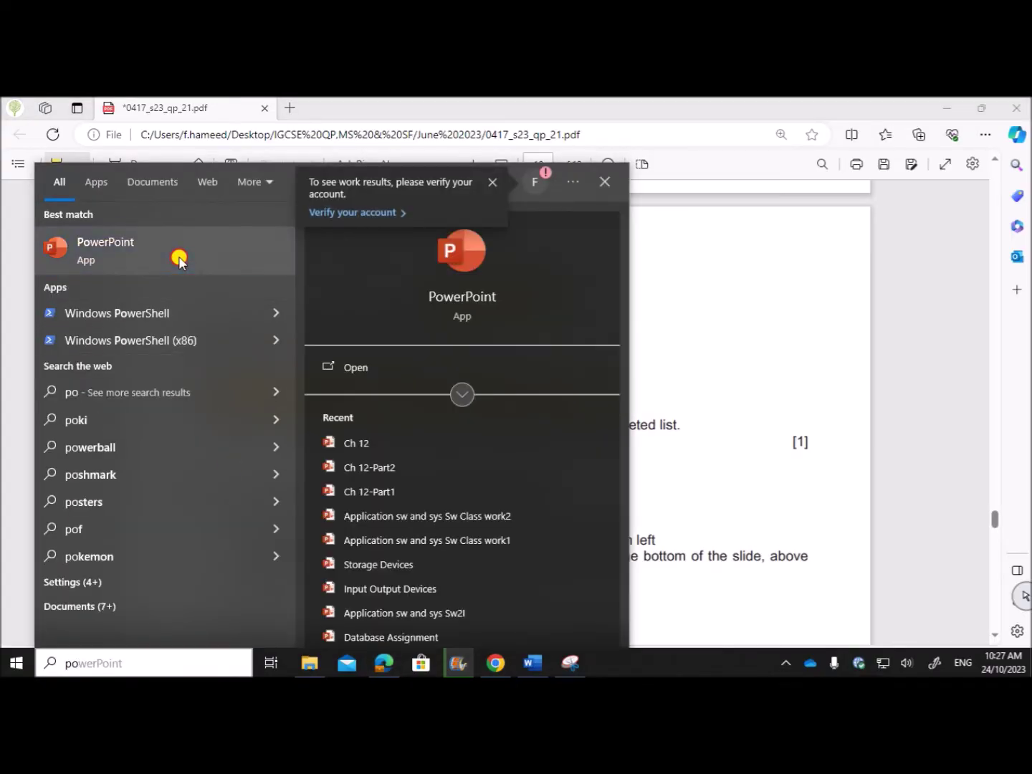
click(699, 373)
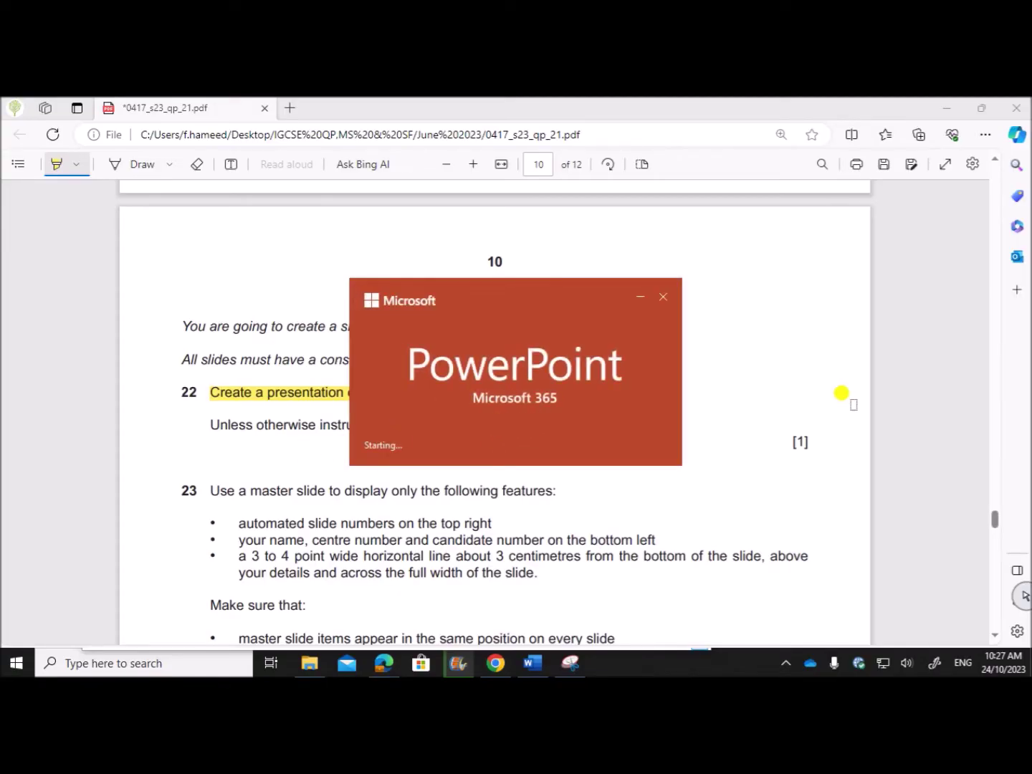
click(842, 391)
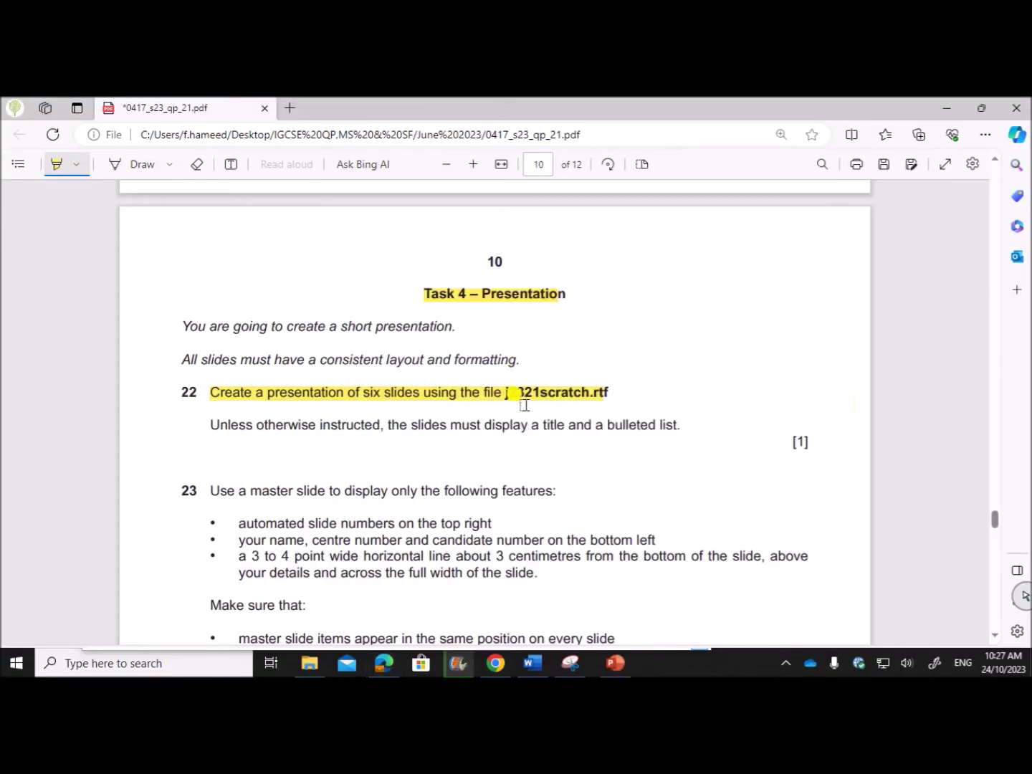
click(607, 663)
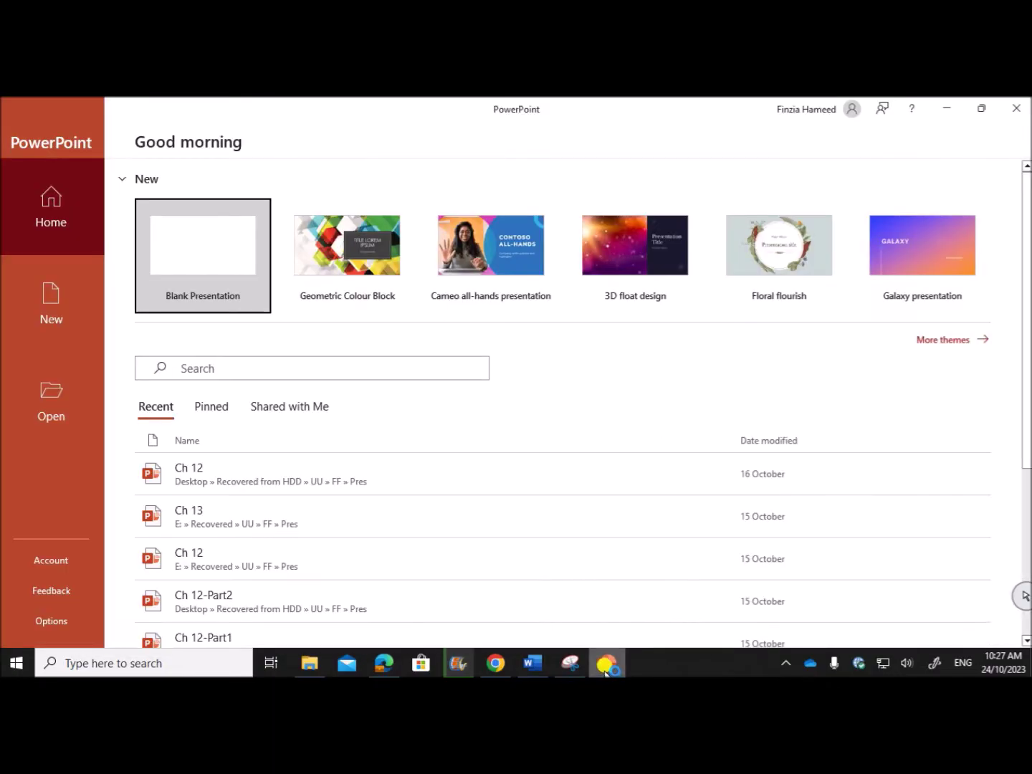
click(220, 260)
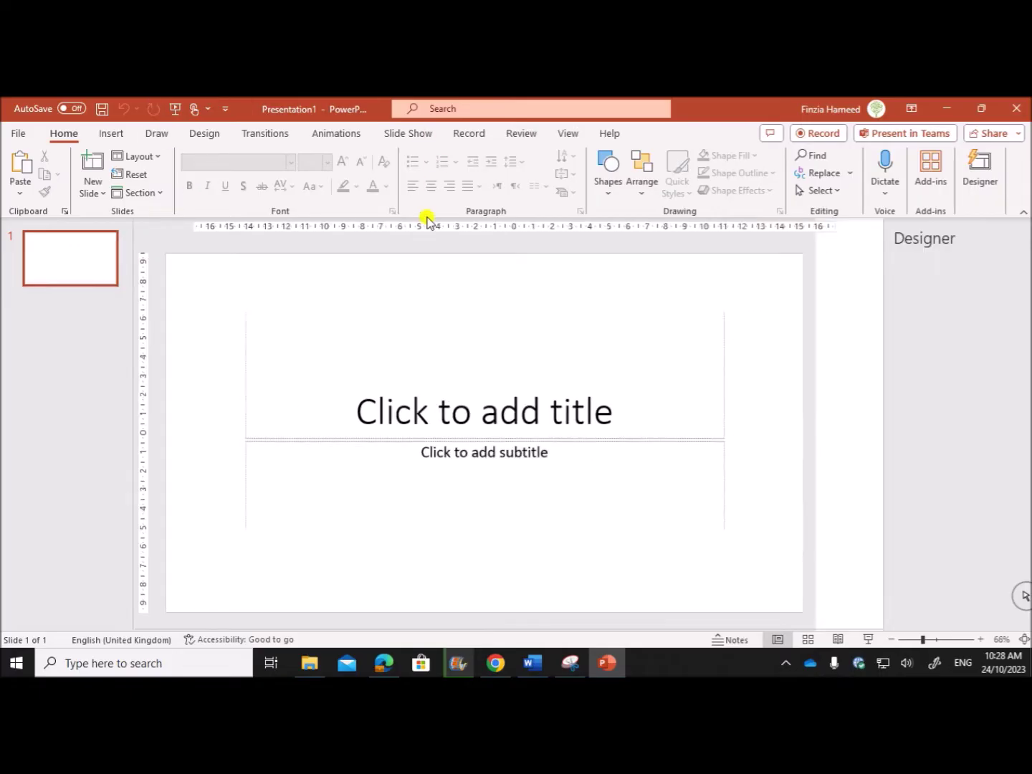
Import slides from the j2321scratch outline in the June 2023 -21 folder.
click(107, 193)
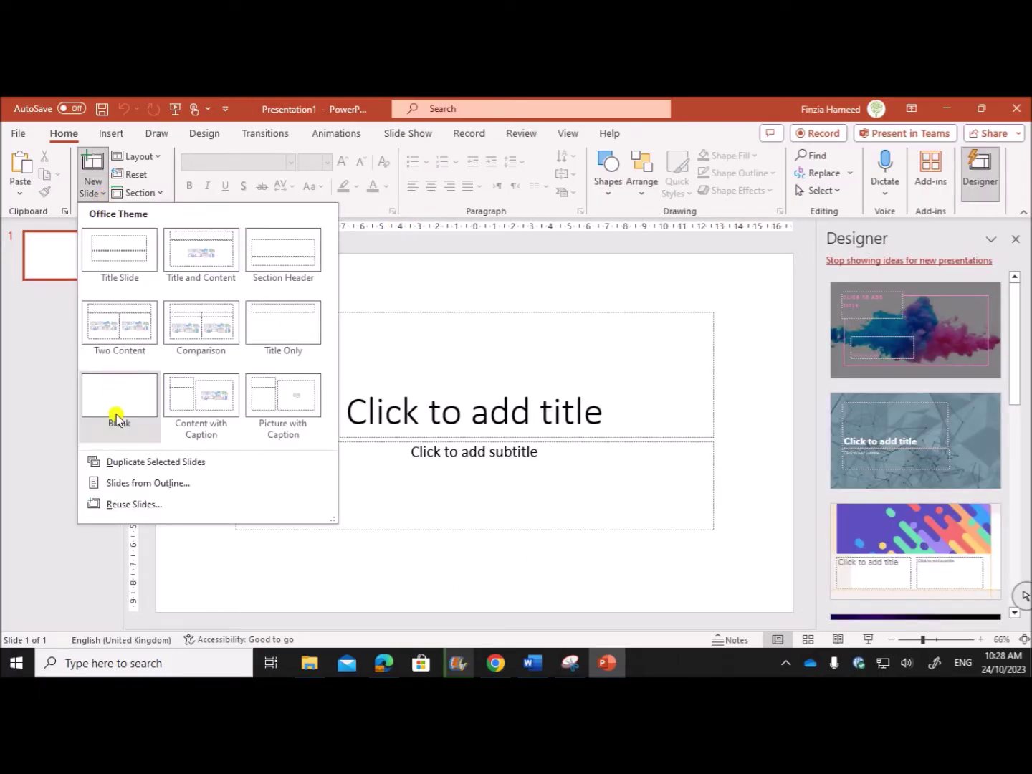
click(162, 486)
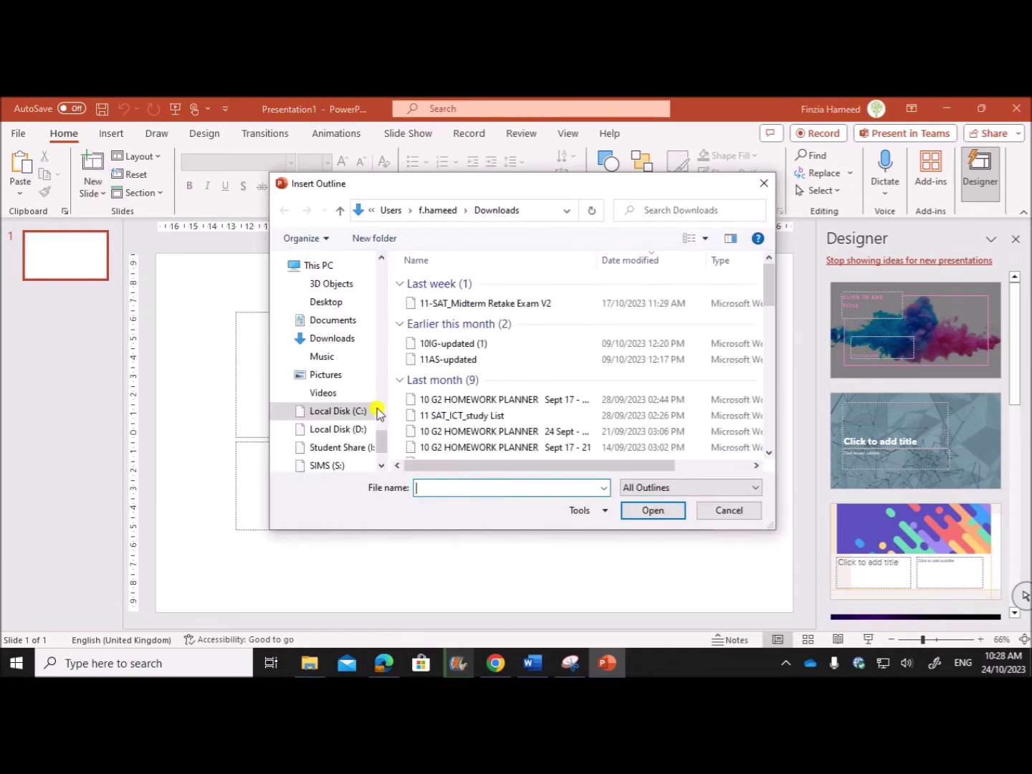
scroll(379, 422, up, 10)
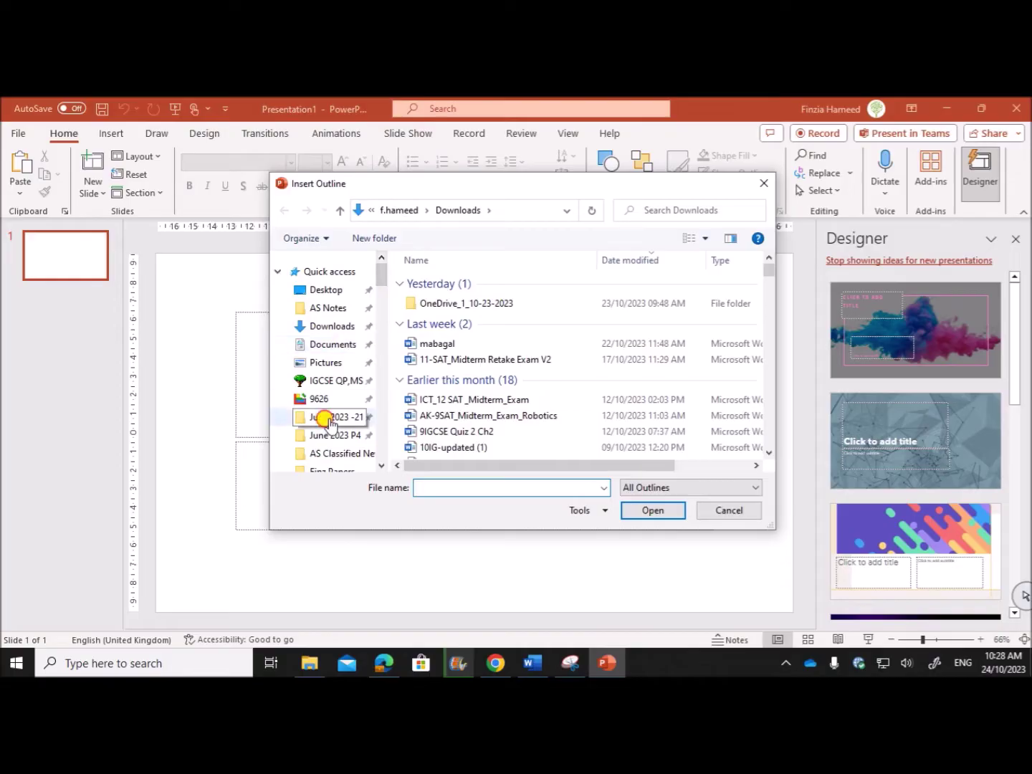
click(333, 417)
click(445, 346)
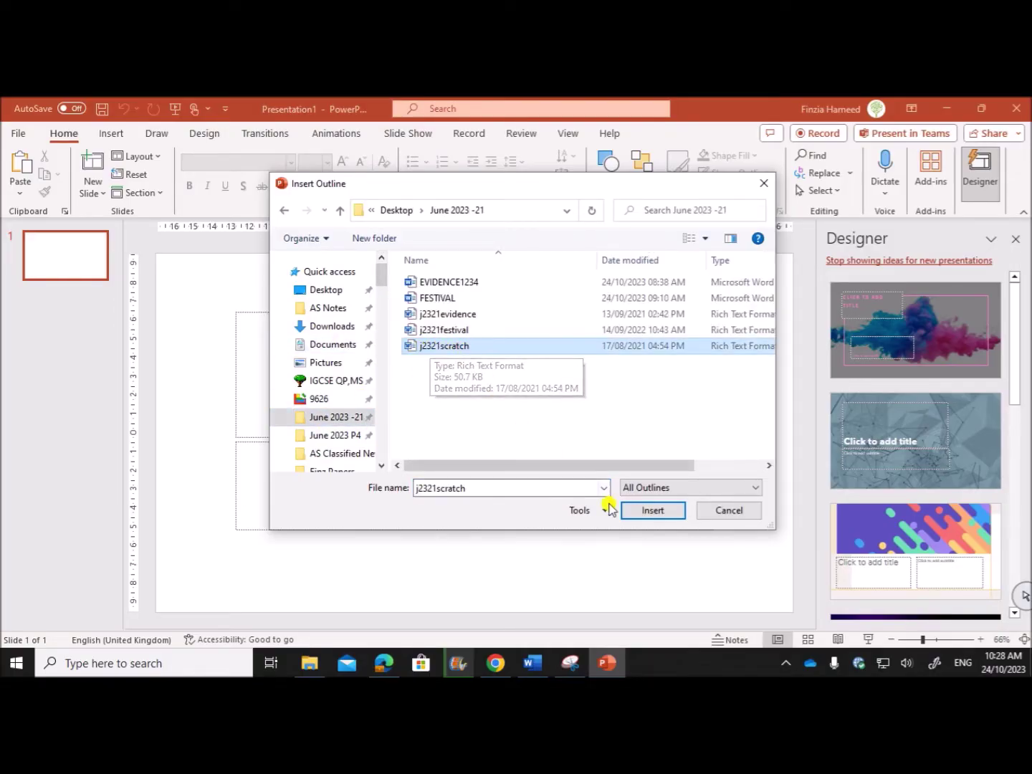
click(645, 511)
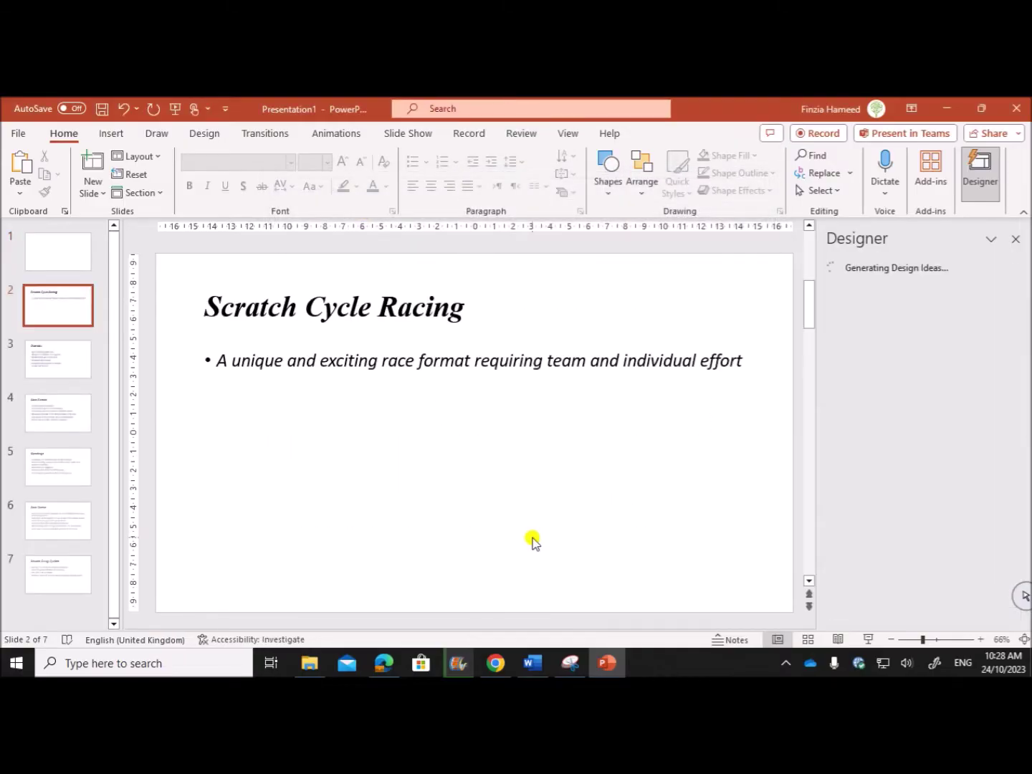
Delete the empty first slide so Scratch Cycle Racing becomes slide 1.
click(63, 253)
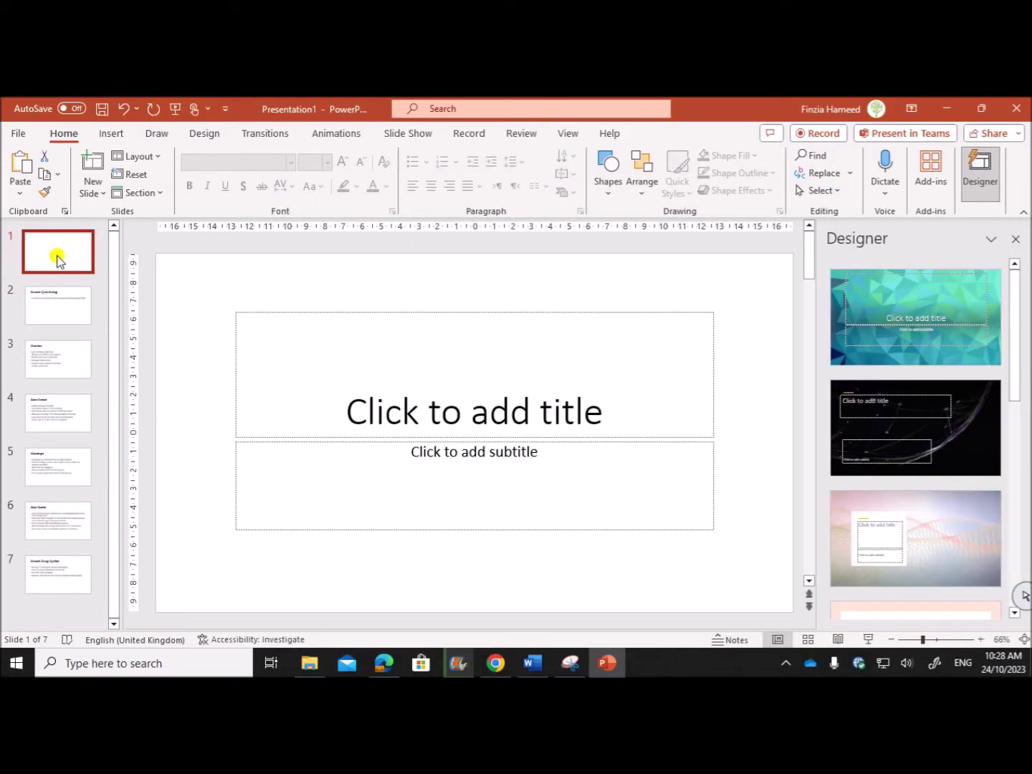
key(Delete)
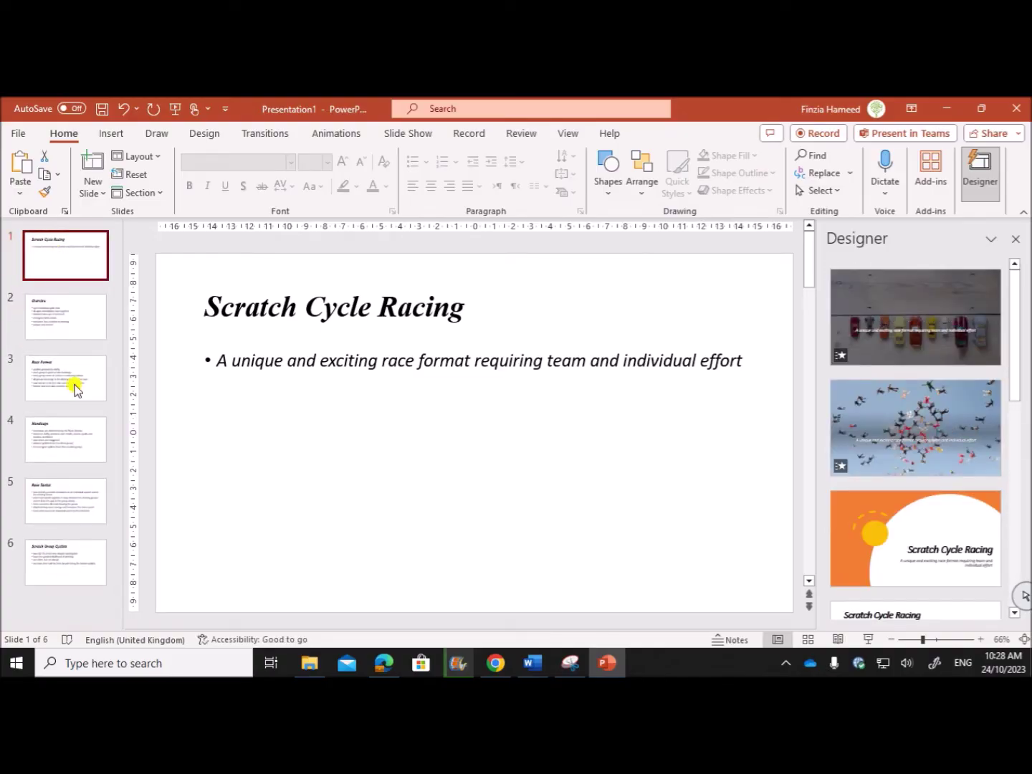
click(384, 661)
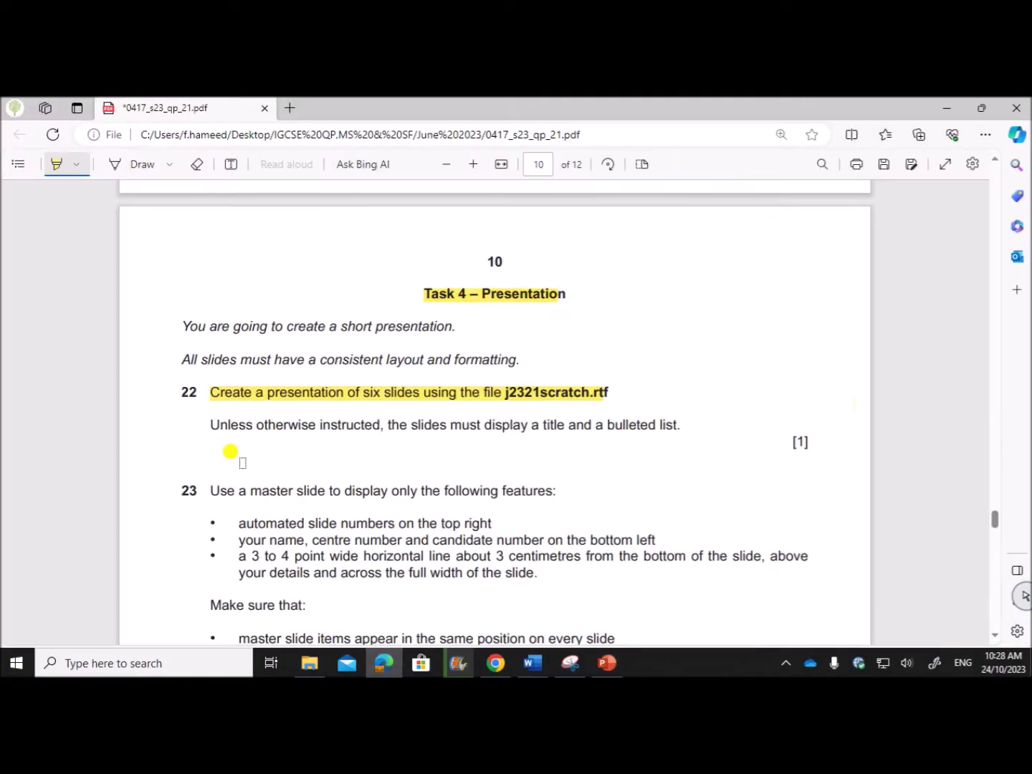
Highlight the 'Unless otherwise instructed' title-and-bulleted-list requirement in the question paper.
drag(209, 425, 682, 425)
scroll(471, 494, down, 3)
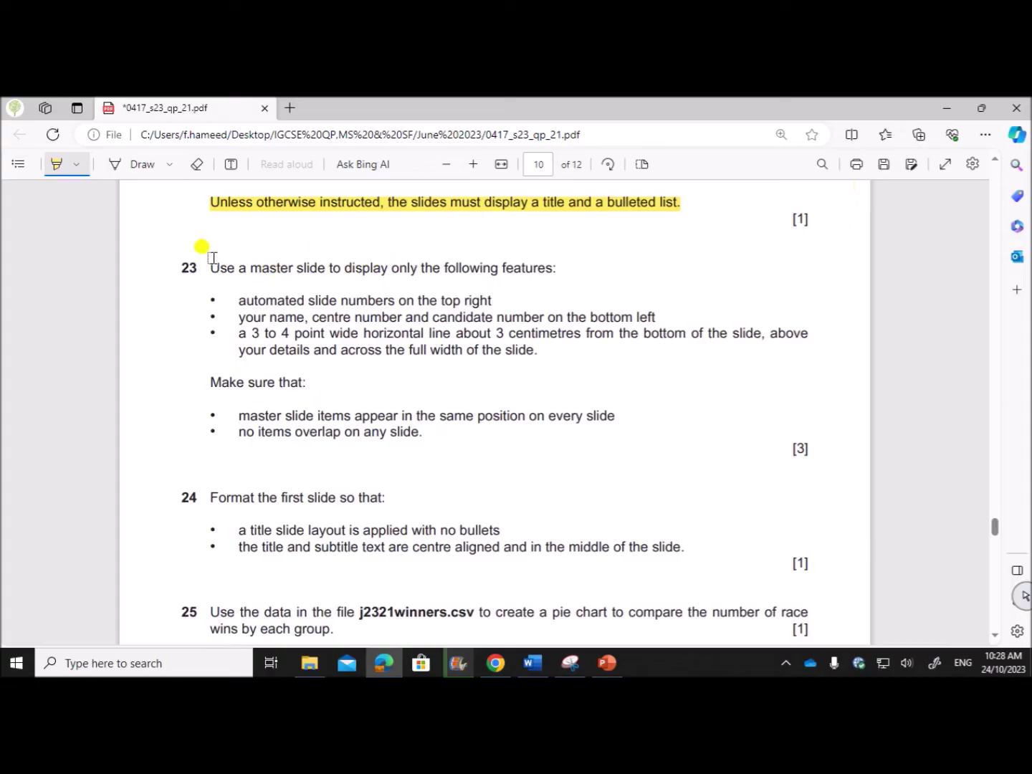
click(608, 663)
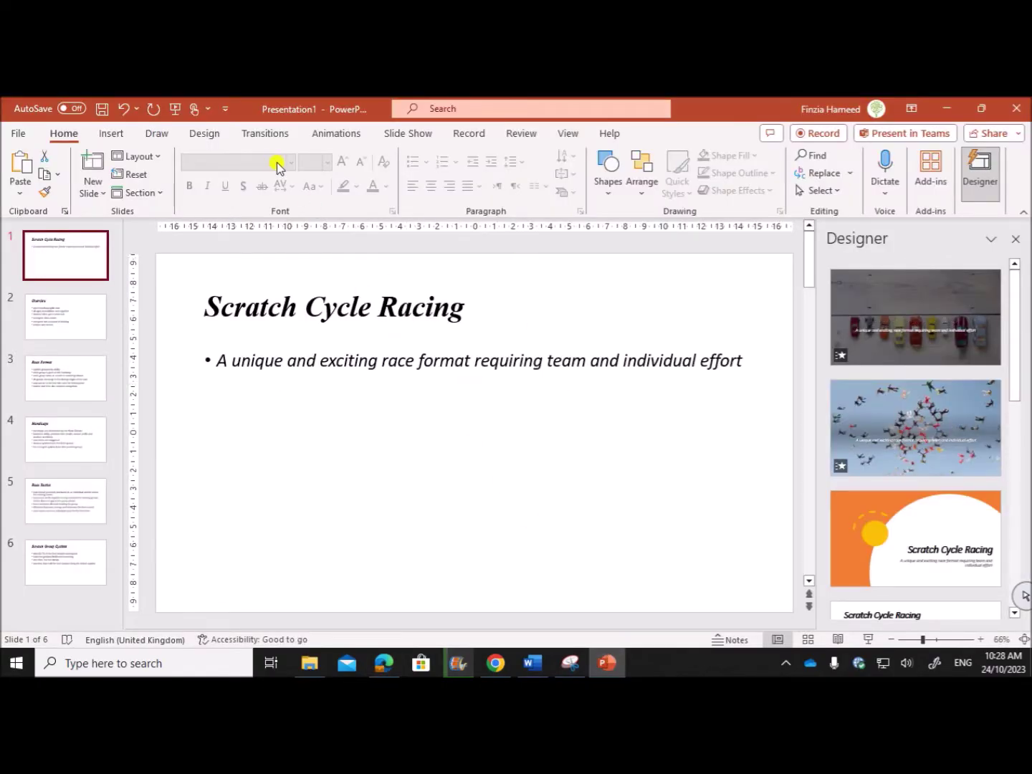
Switch to Slide Master view and select the top-level master slide.
click(564, 132)
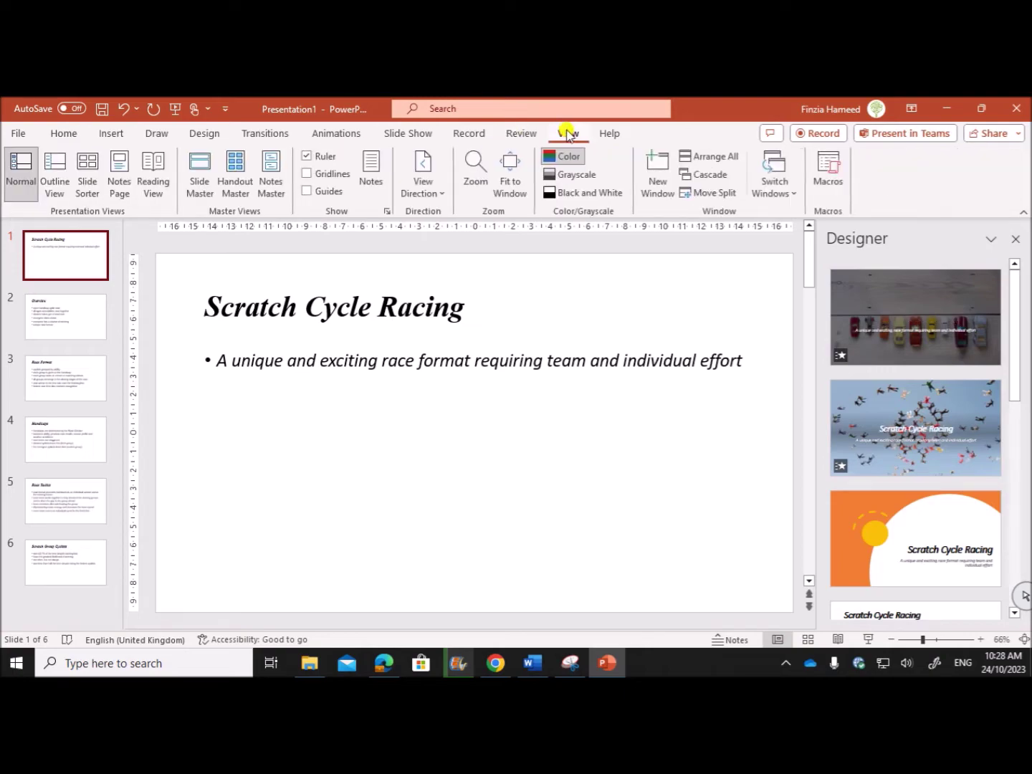
click(201, 171)
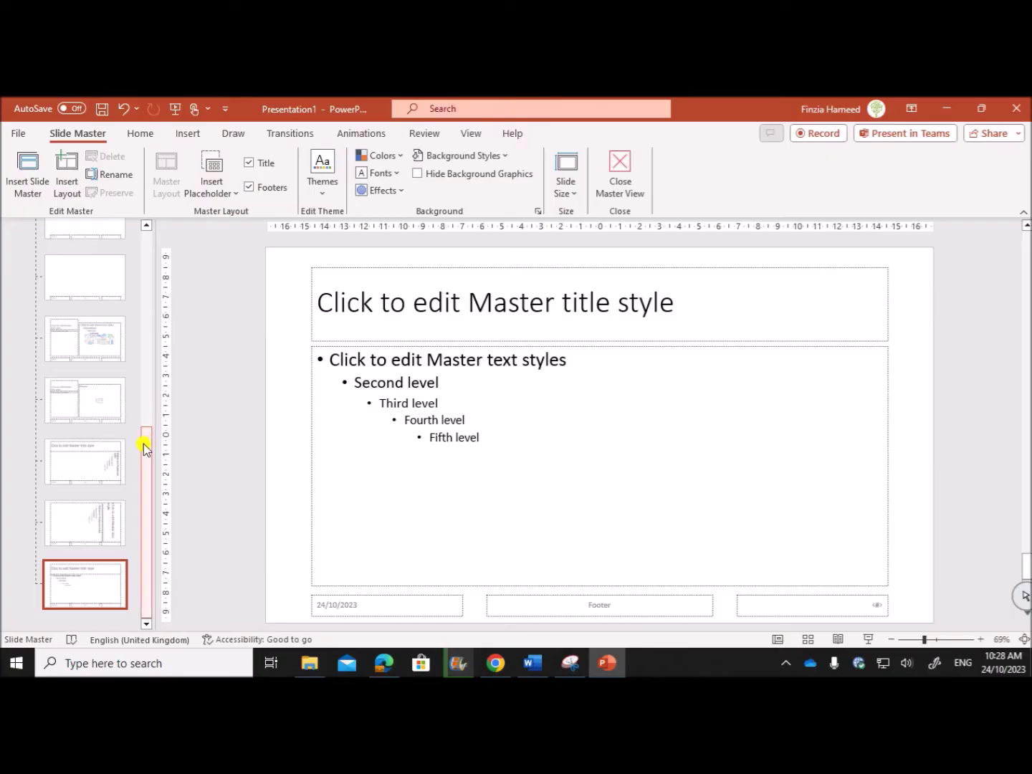
drag(146, 448, 162, 230)
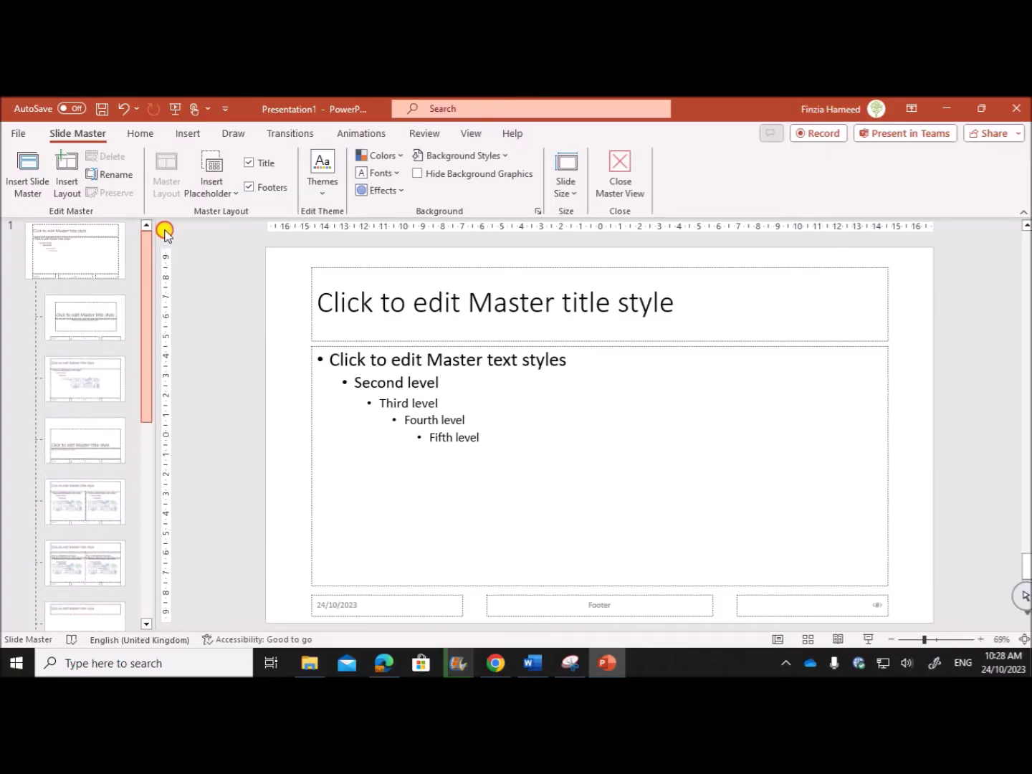
click(51, 251)
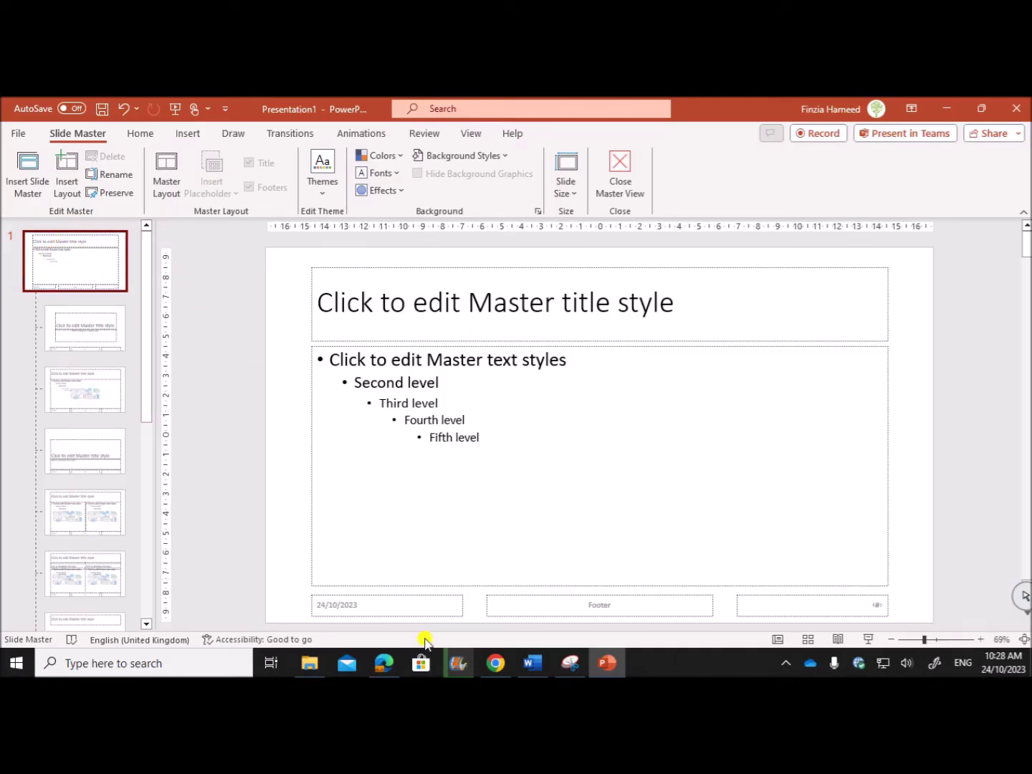
Delete the date, footer and slide-number placeholders from the master.
click(422, 616)
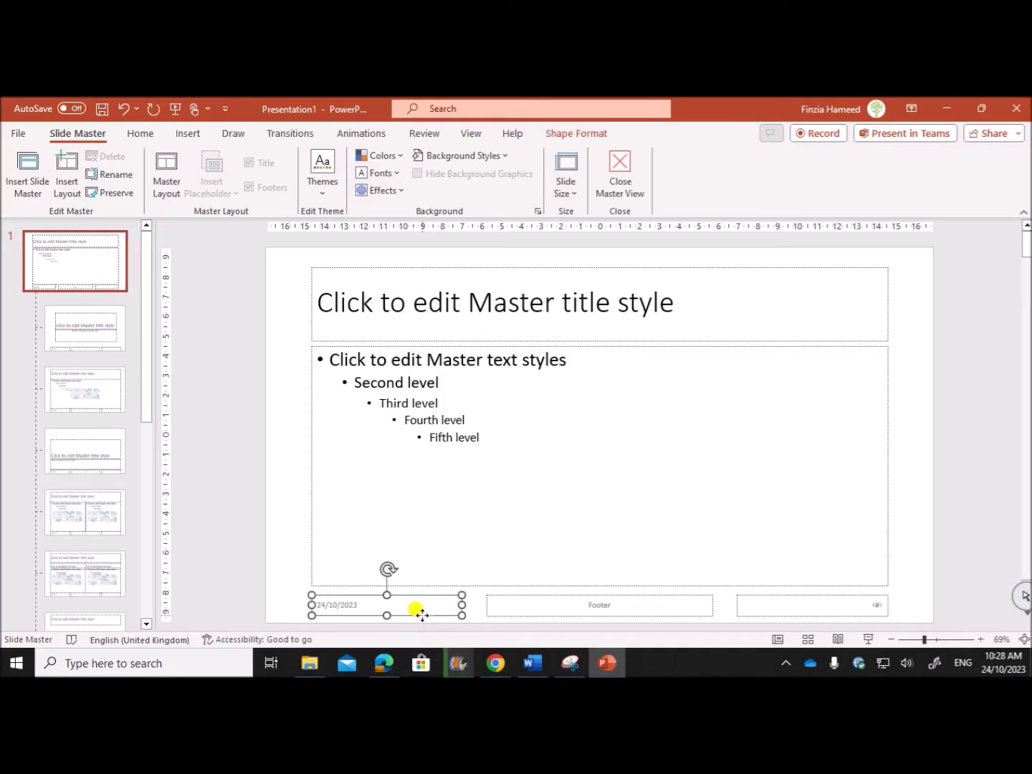
click(538, 615)
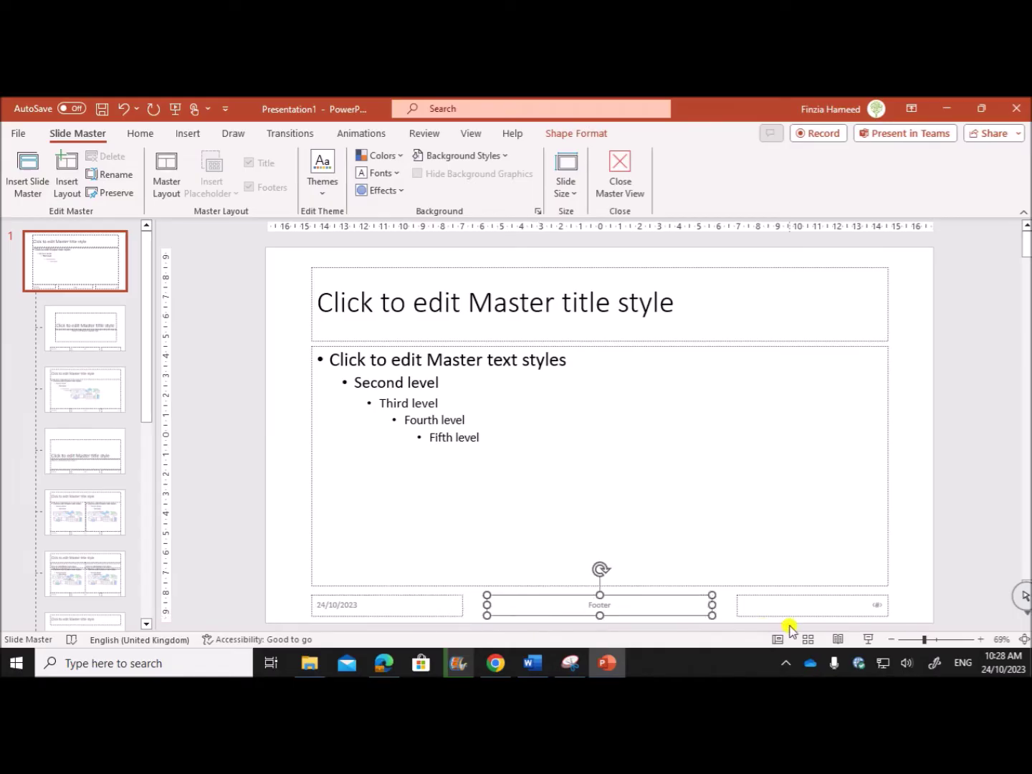
click(788, 614)
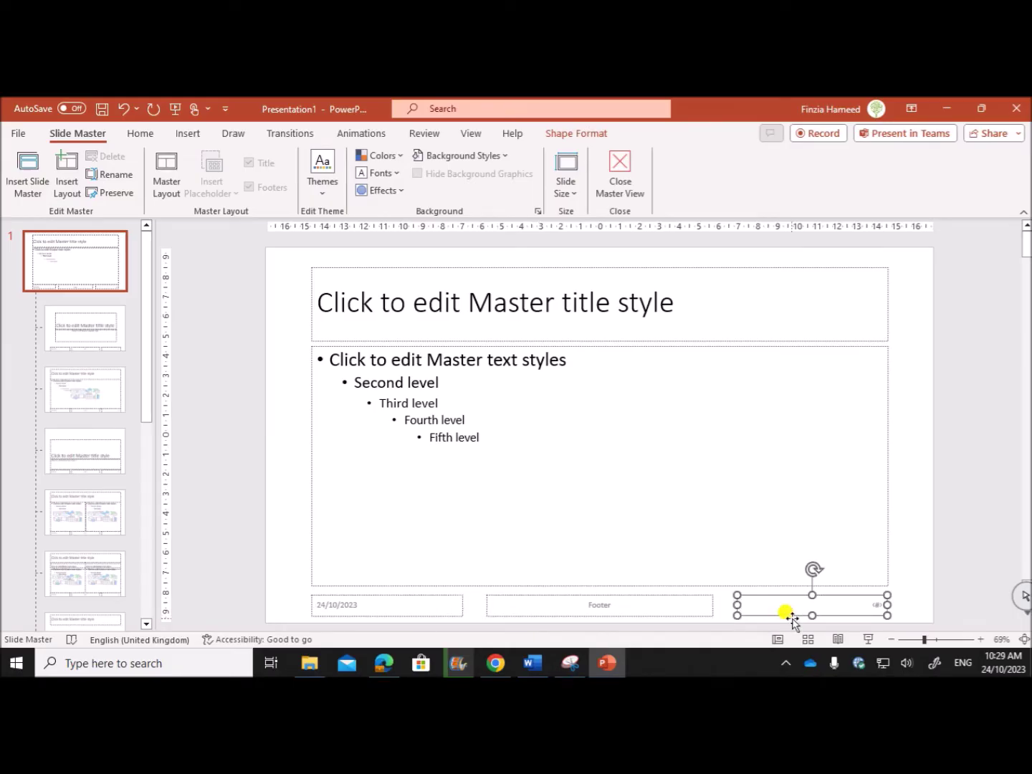
click(454, 609)
key(Delete)
click(526, 615)
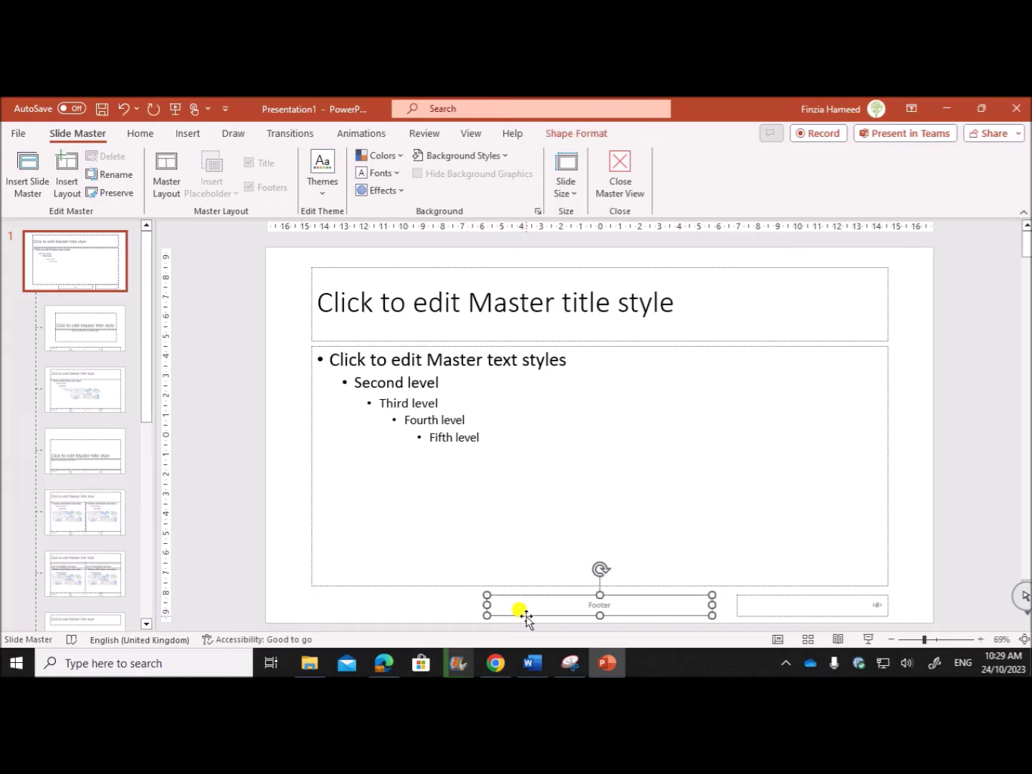
key(Delete)
click(759, 616)
key(Delete)
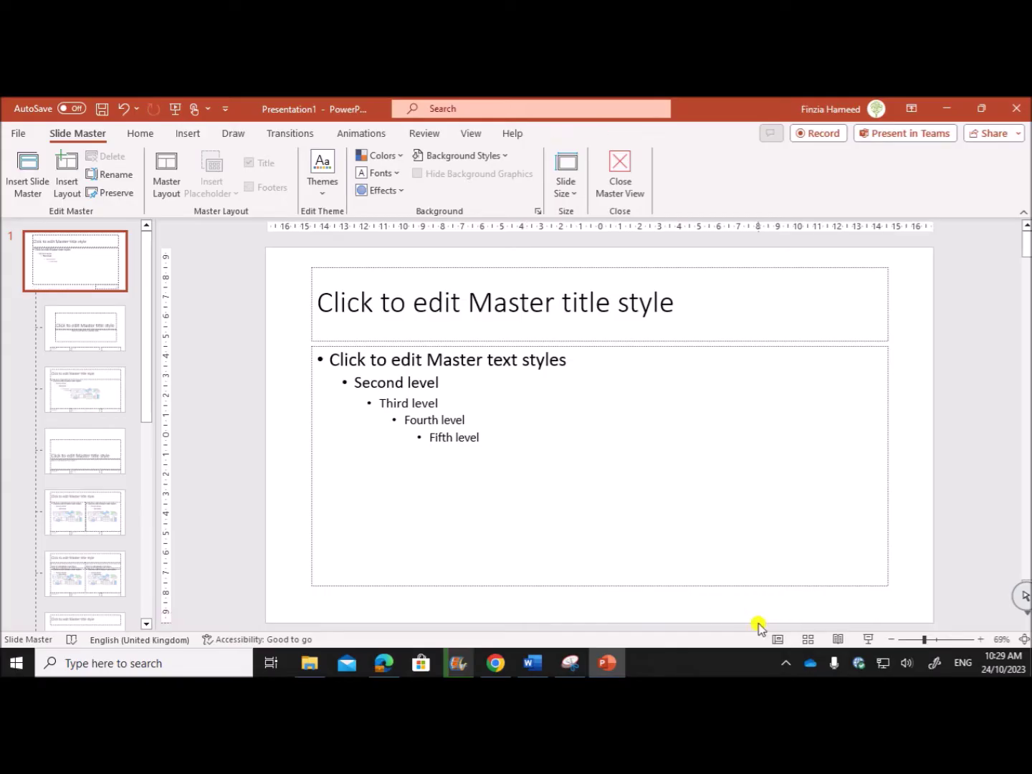
Highlight the slide-number requirement in the question paper.
click(384, 663)
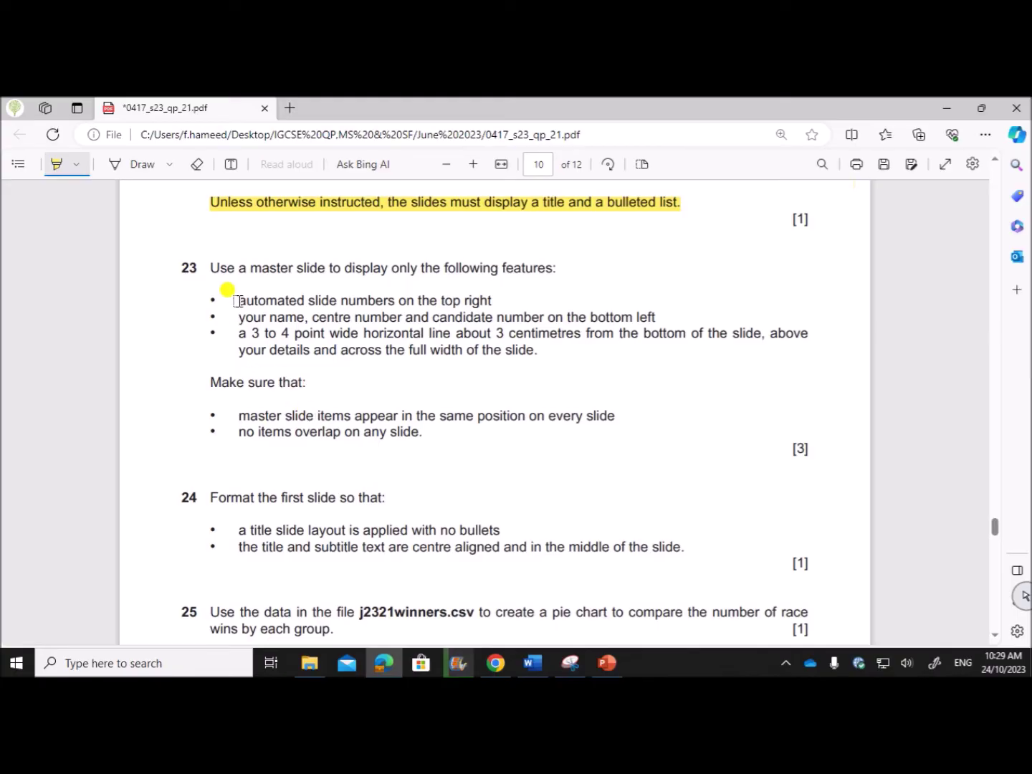
drag(237, 300, 496, 301)
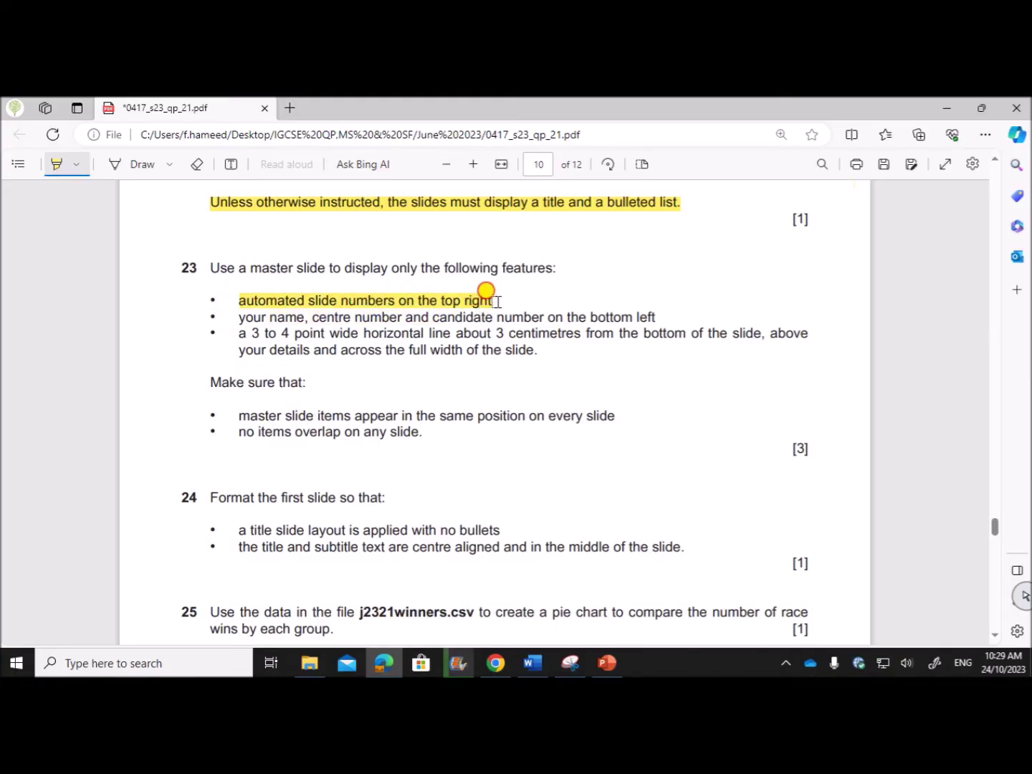
click(606, 662)
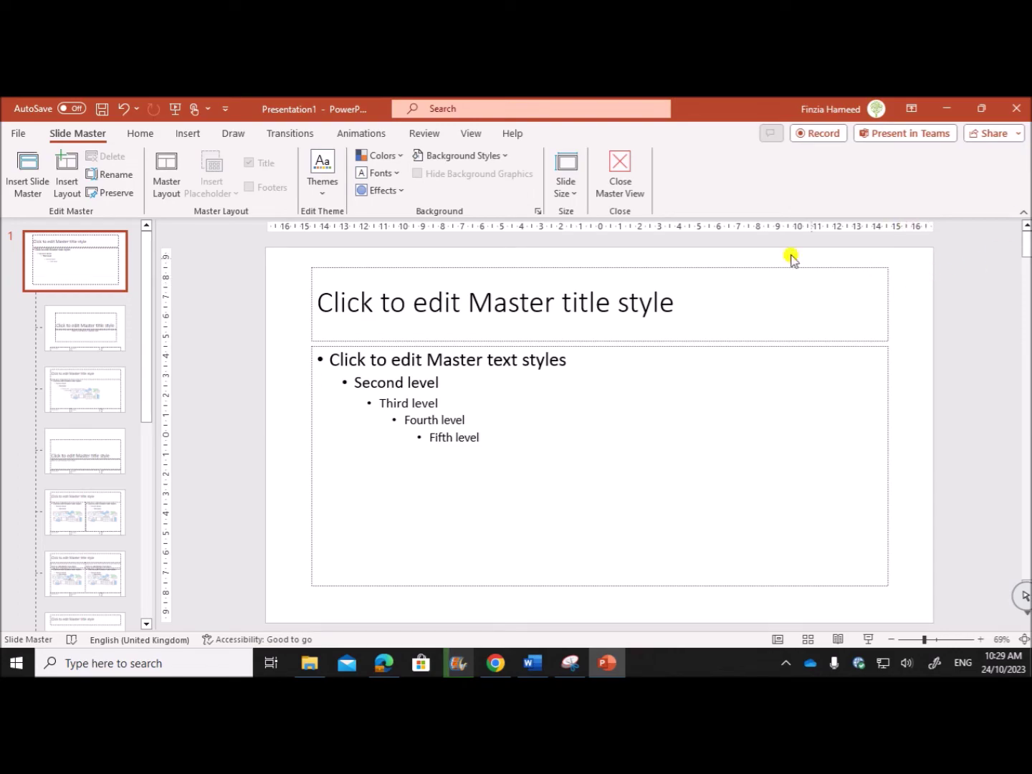
Draw a small text box at the master's top right holding an automatic slide number.
click(185, 133)
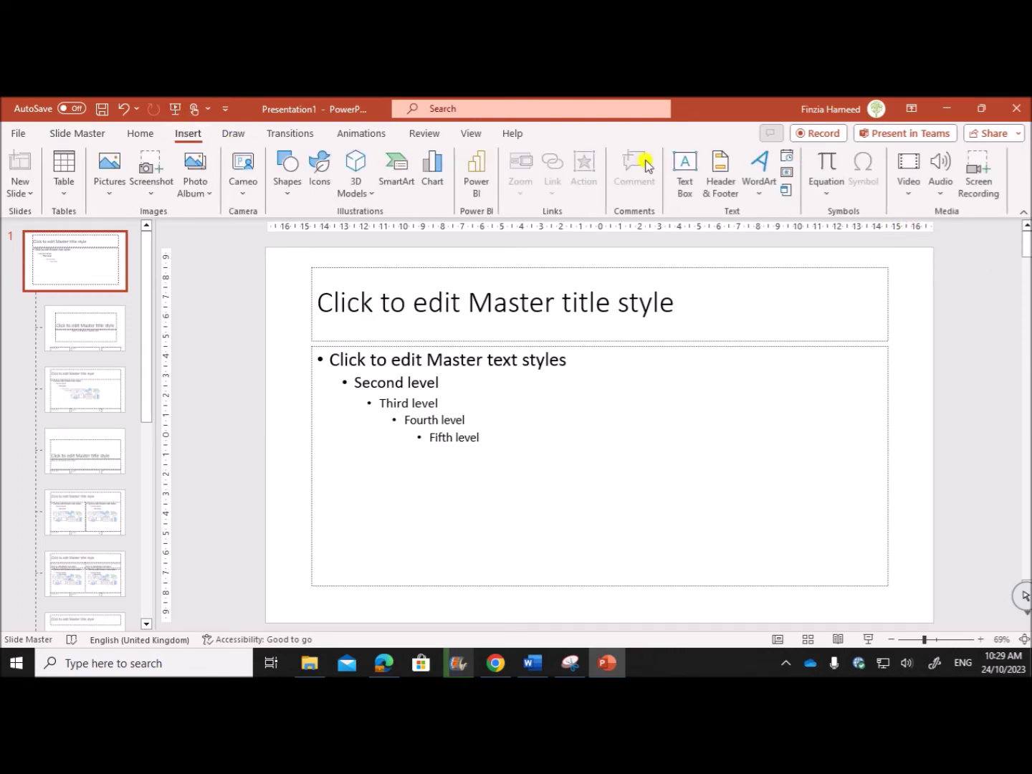
click(684, 167)
drag(895, 252, 925, 285)
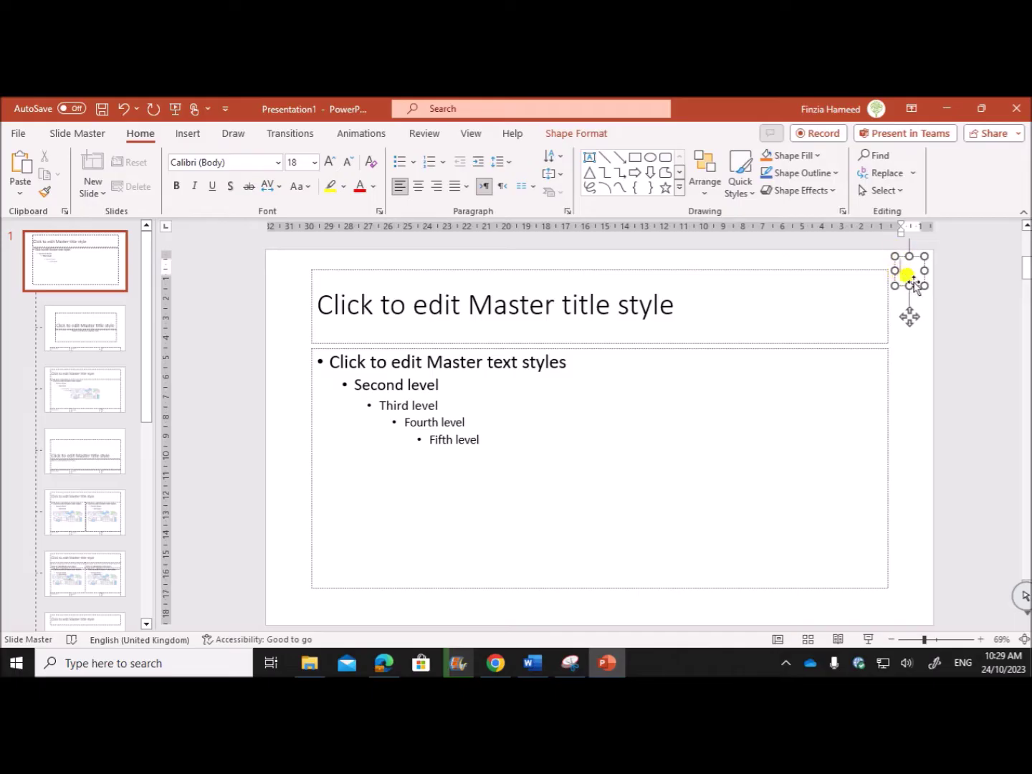
click(185, 135)
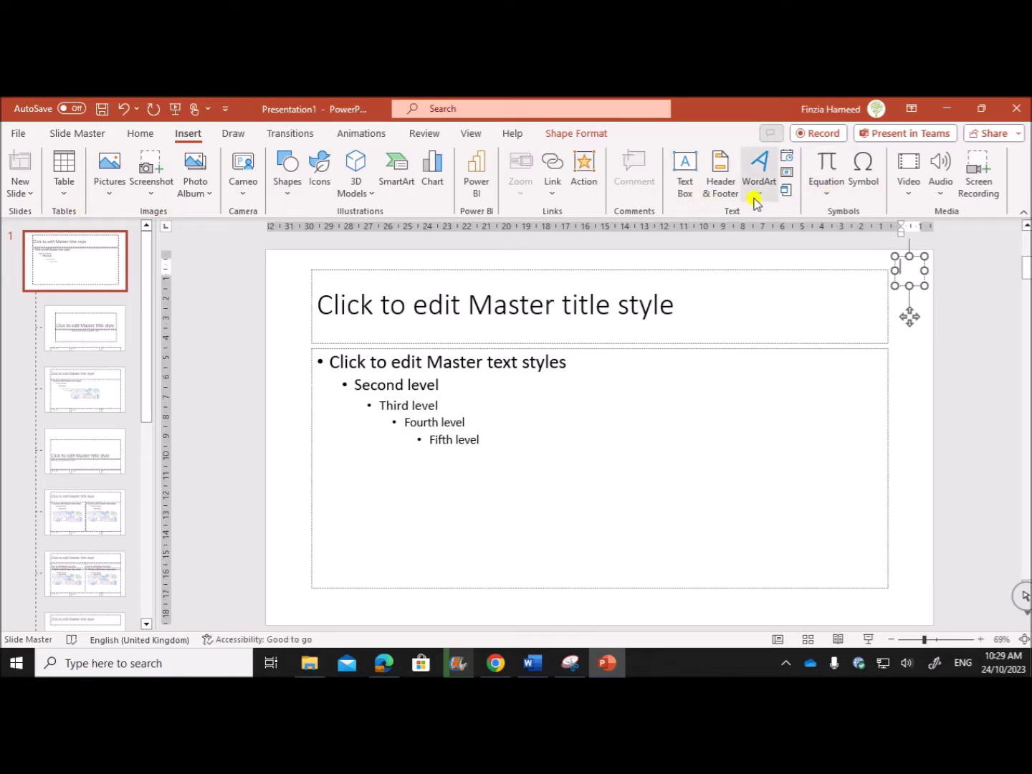
click(787, 176)
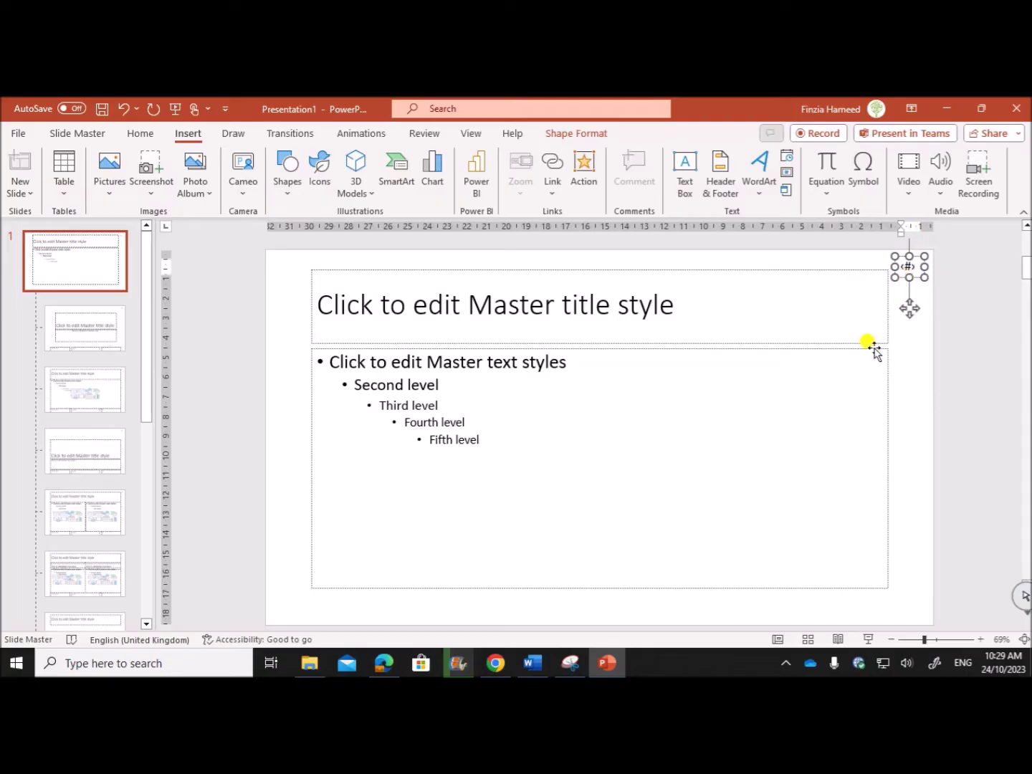
Highlight the name and numbers requirement in the question paper.
click(383, 663)
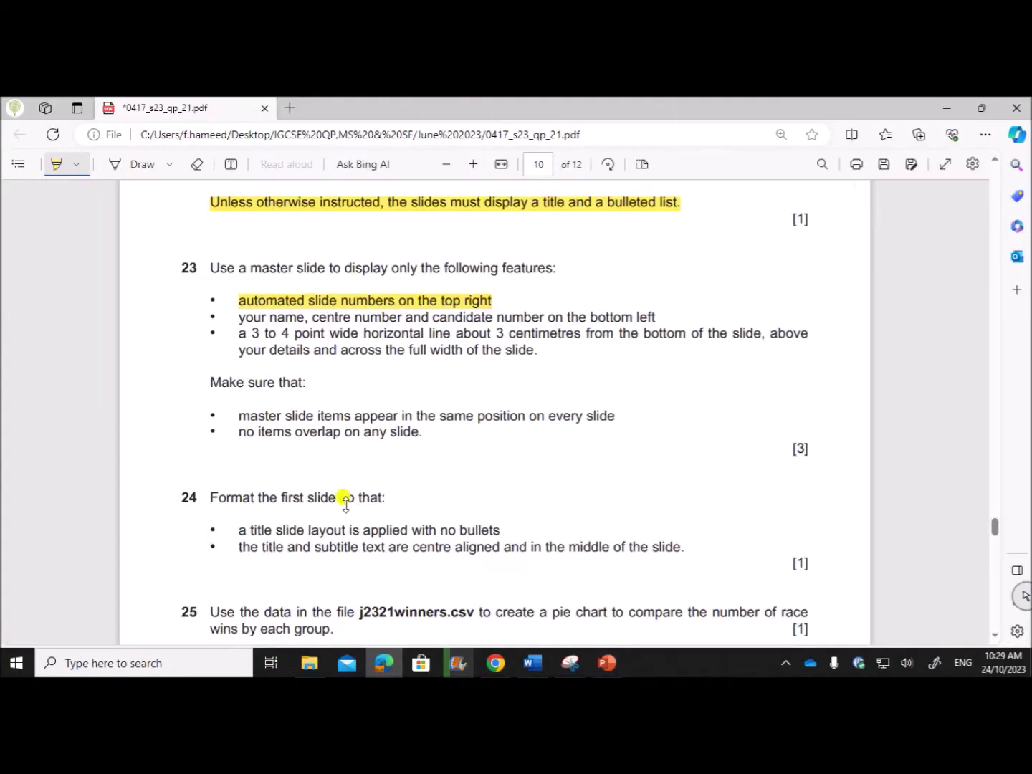
drag(244, 318, 667, 318)
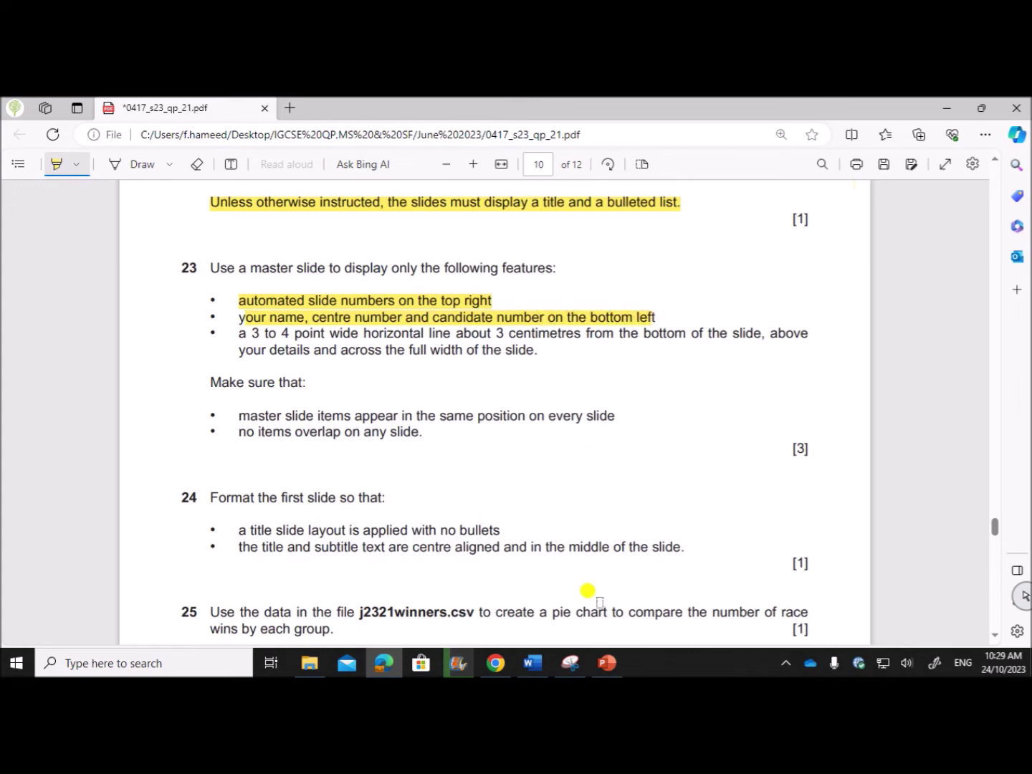
click(607, 662)
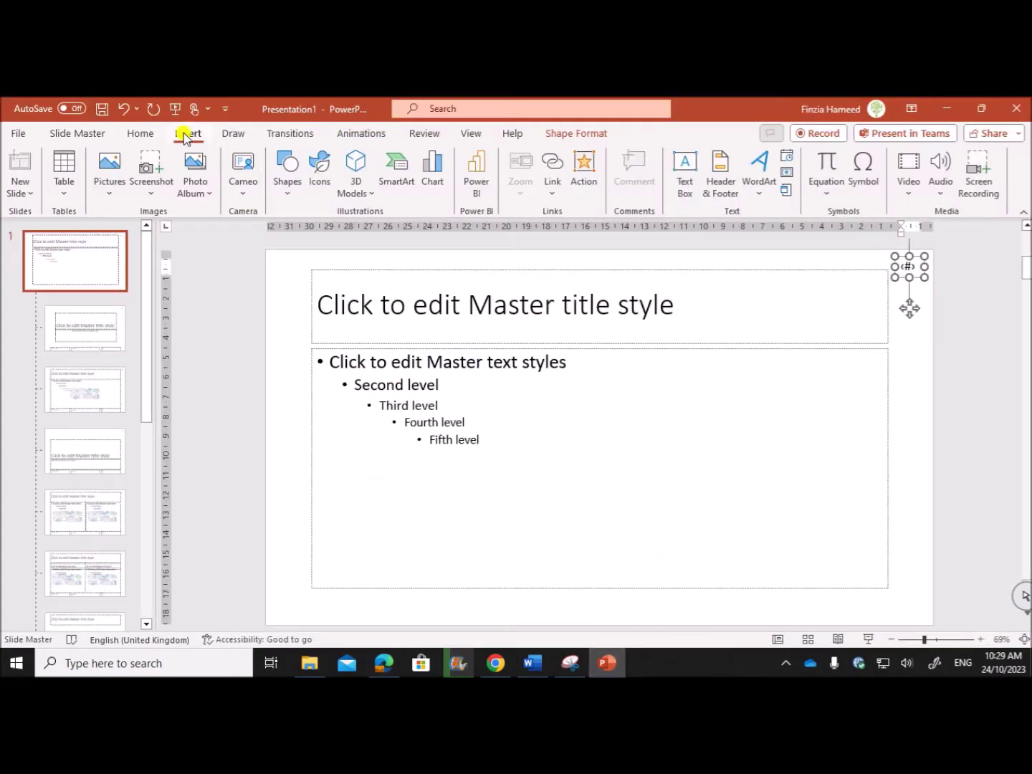
Type the name, centre number and candidate number into a new bottom-left text box on the master.
click(685, 172)
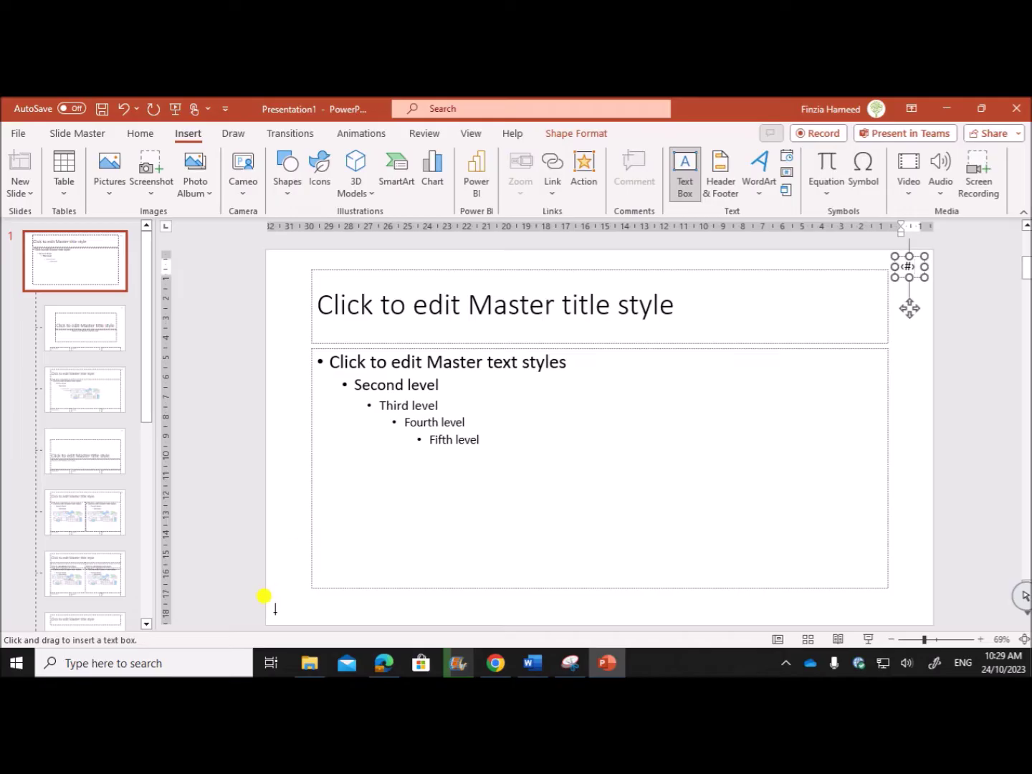
drag(273, 596, 448, 619)
text(Name)
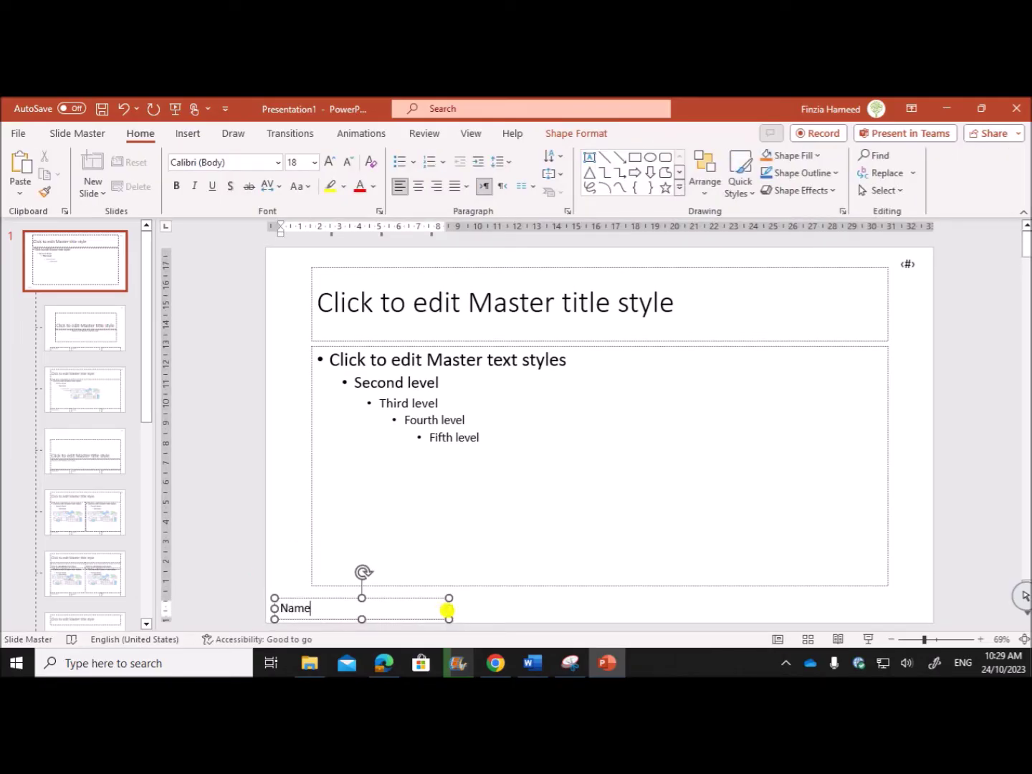
text(,ZZ123,1234)
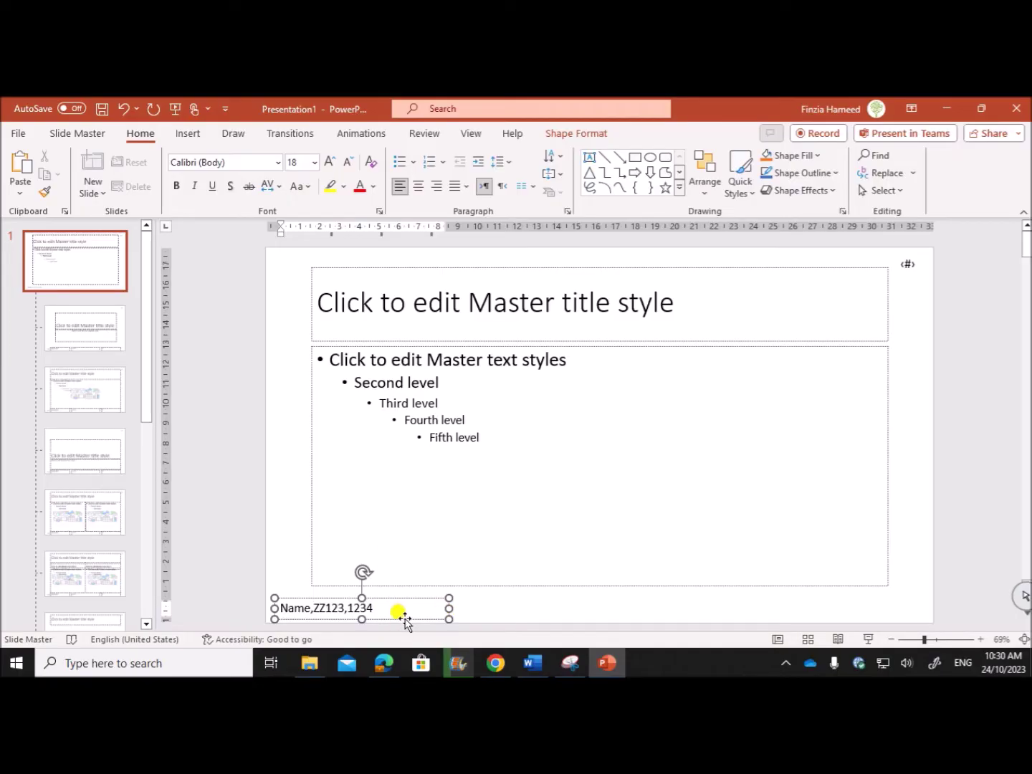
click(403, 621)
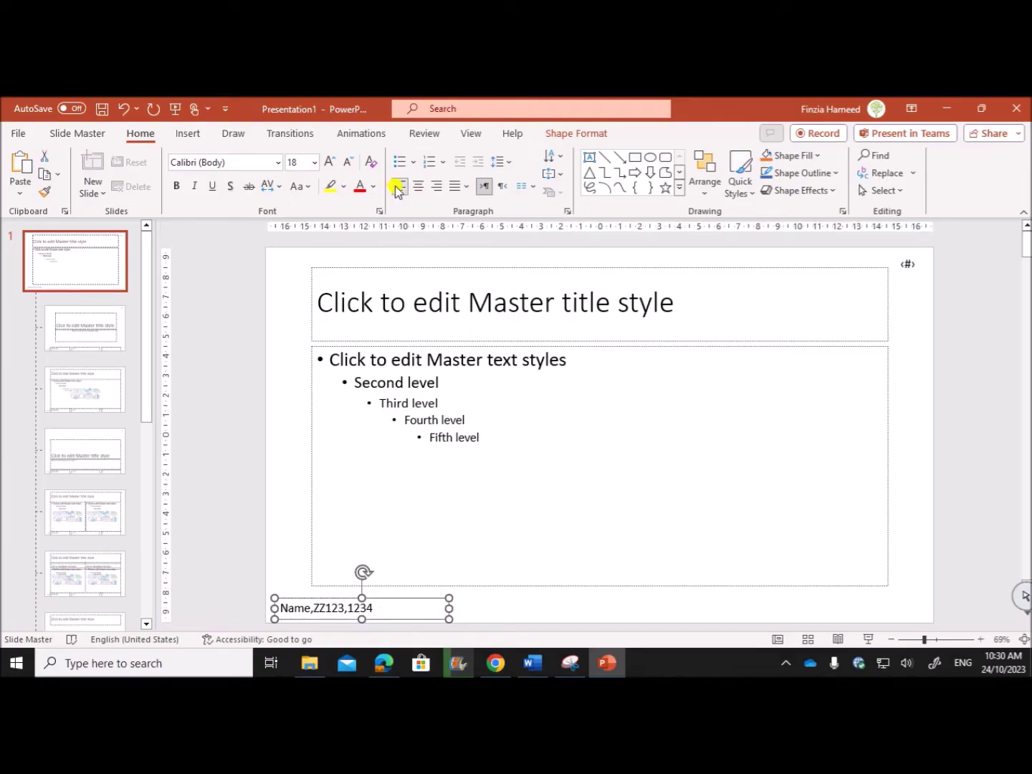
click(384, 662)
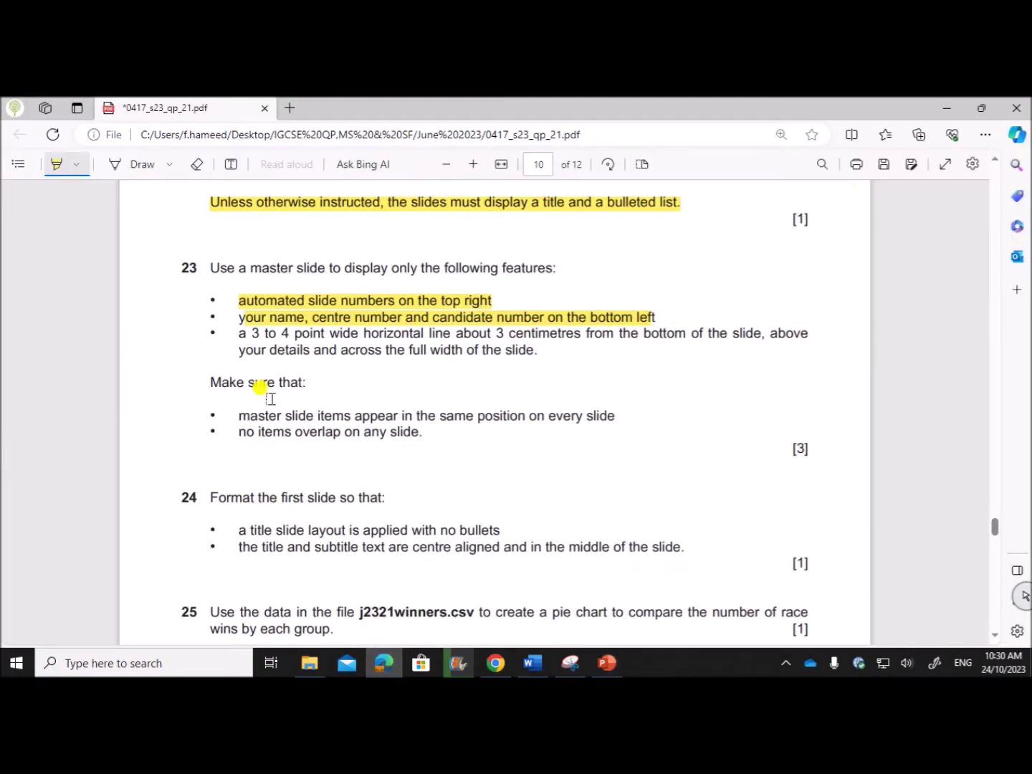
Highlight the 3–4 point full-width horizontal line bullet in the PDF.
drag(236, 333, 819, 340)
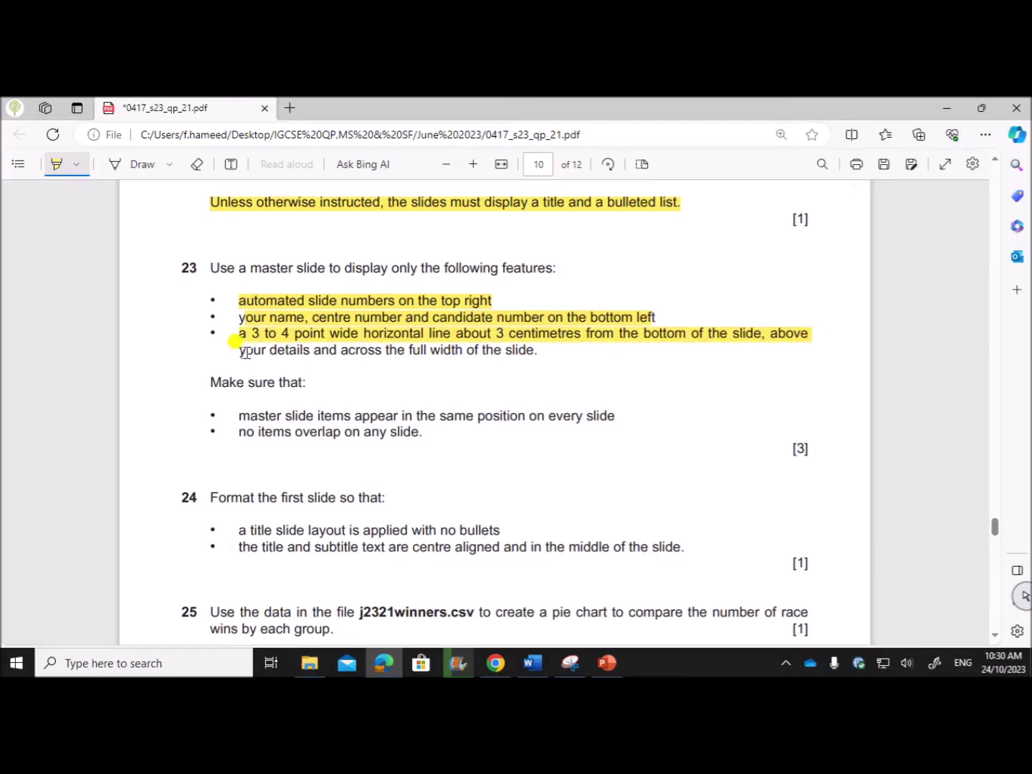
mouse_move(242, 351)
mouse_down()
mouse_move(556, 352)
mouse_move(543, 350)
mouse_up()
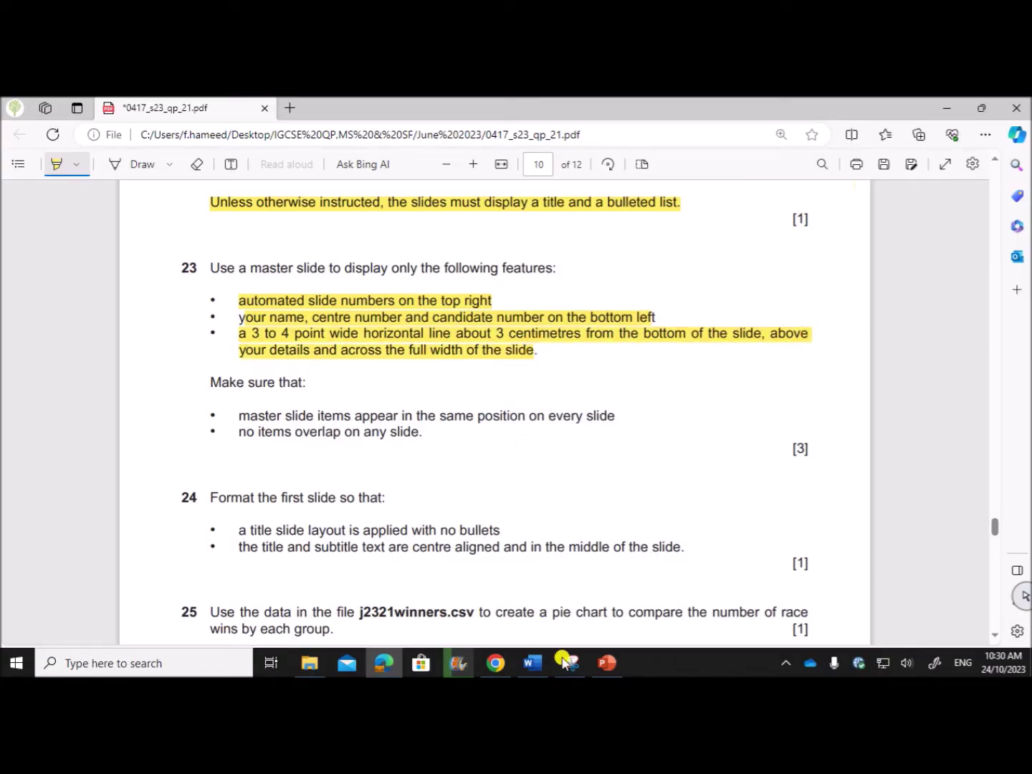
click(605, 664)
Drag the bulleted text placeholder's bottom handle up twice to shorten it.
click(529, 609)
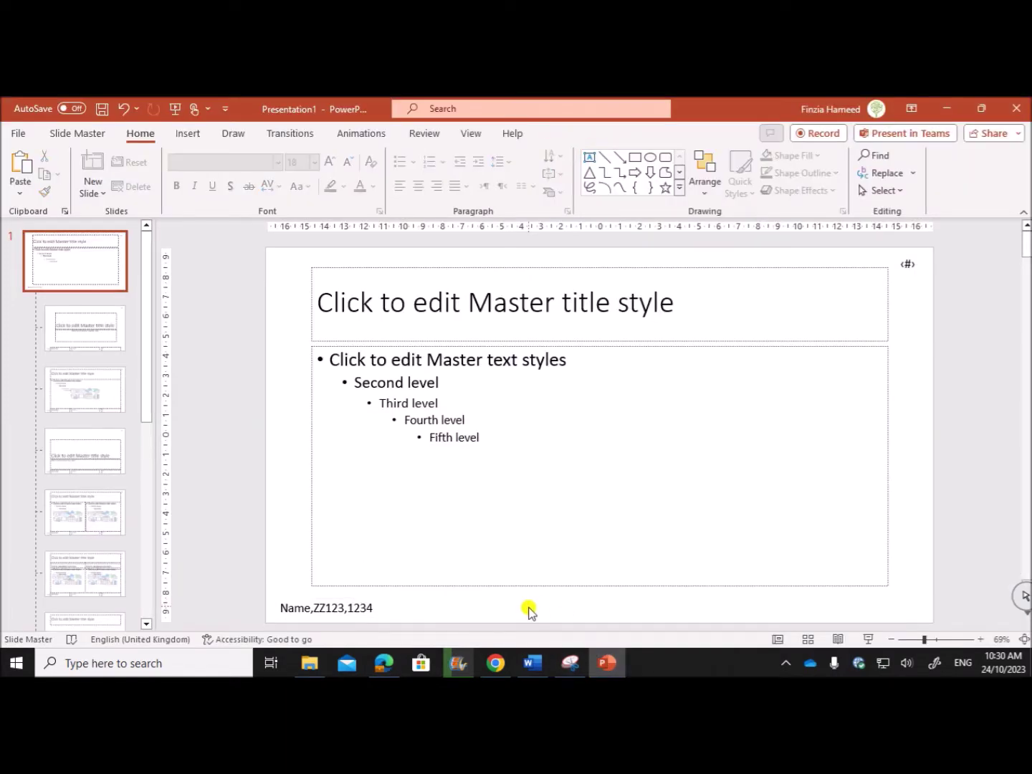
click(511, 584)
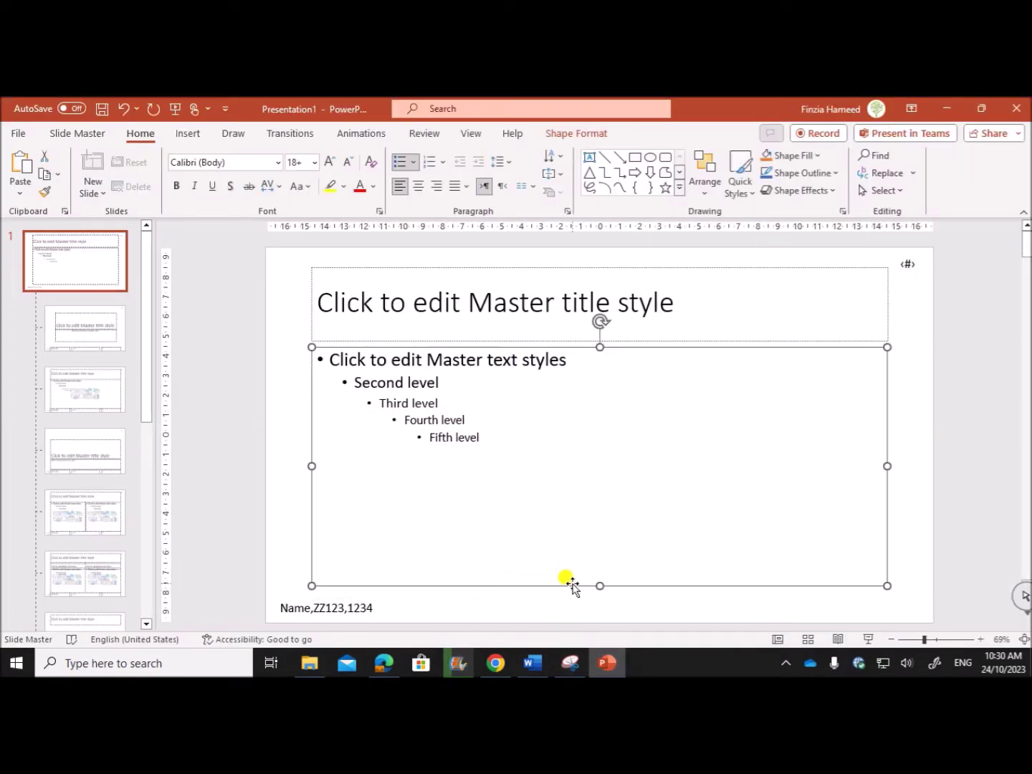
drag(598, 585, 594, 565)
click(473, 134)
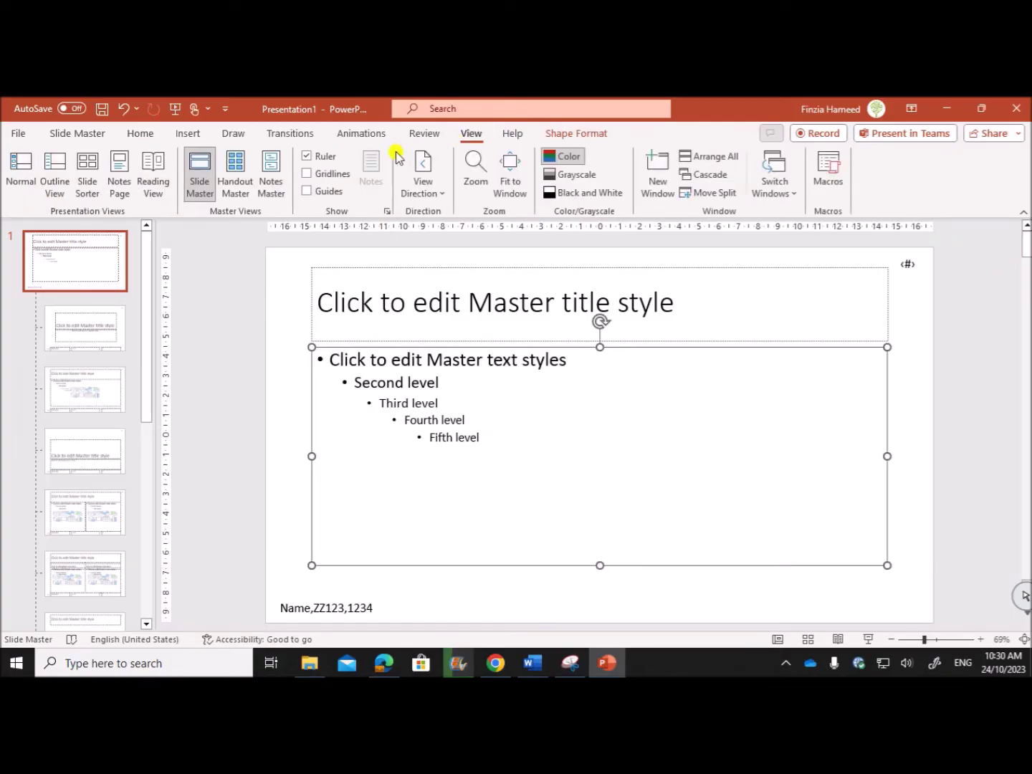
click(430, 598)
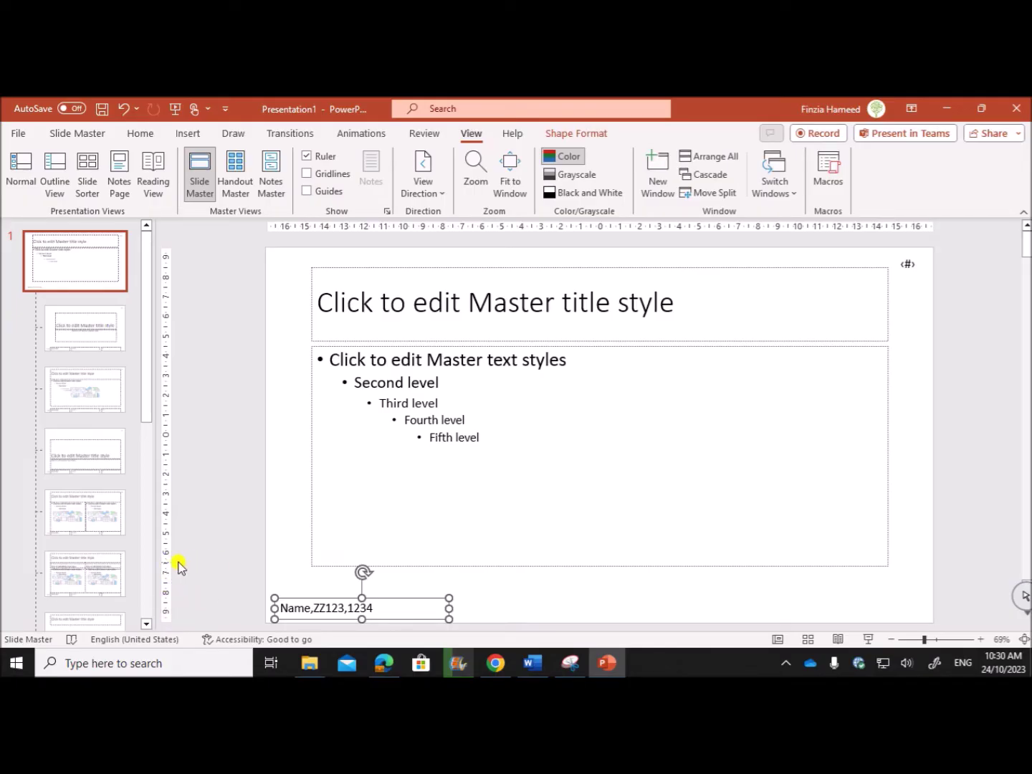
click(578, 566)
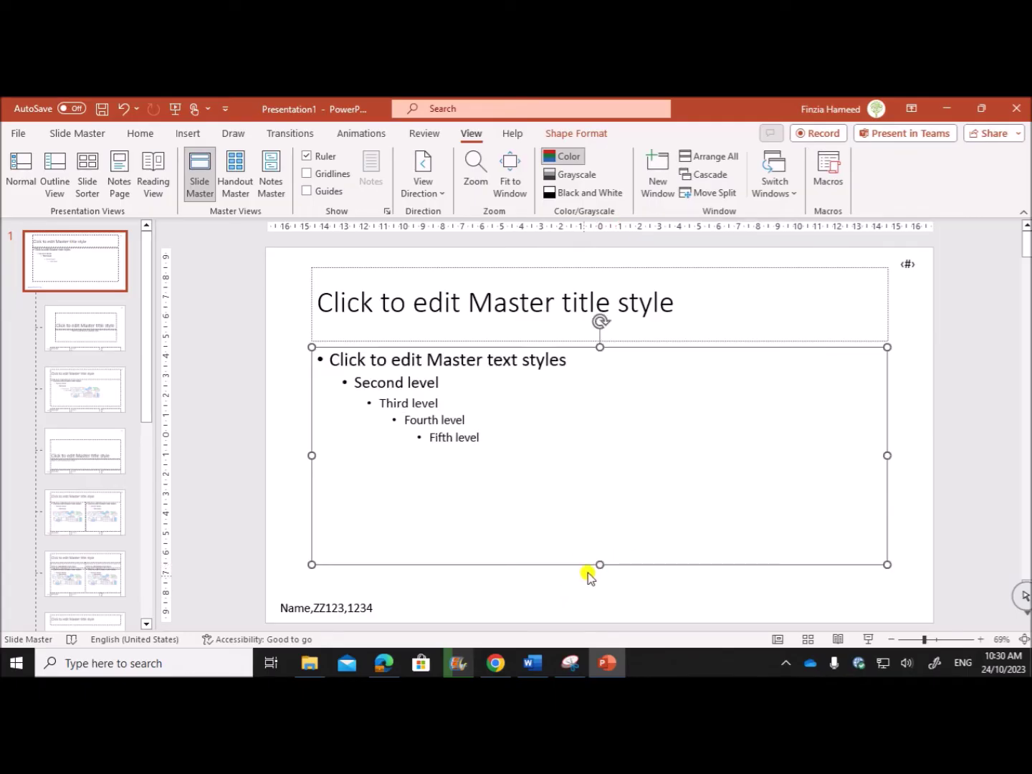
drag(600, 564, 599, 555)
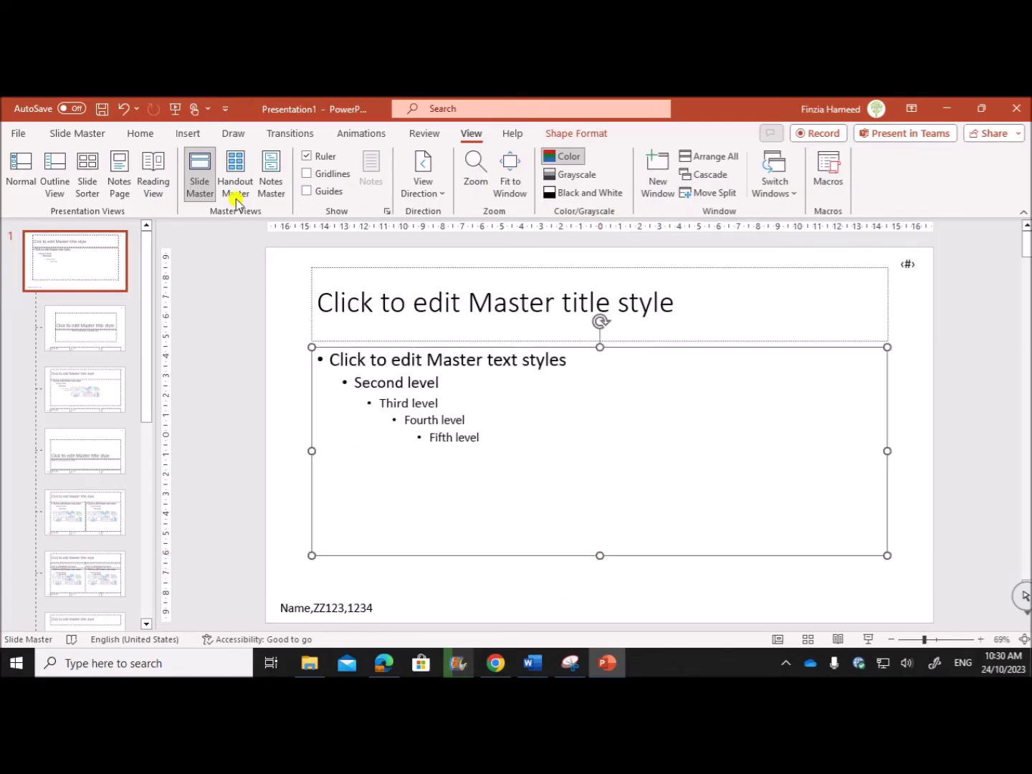
click(310, 586)
Draw a straight line edge to edge across the master above the name text box.
click(189, 134)
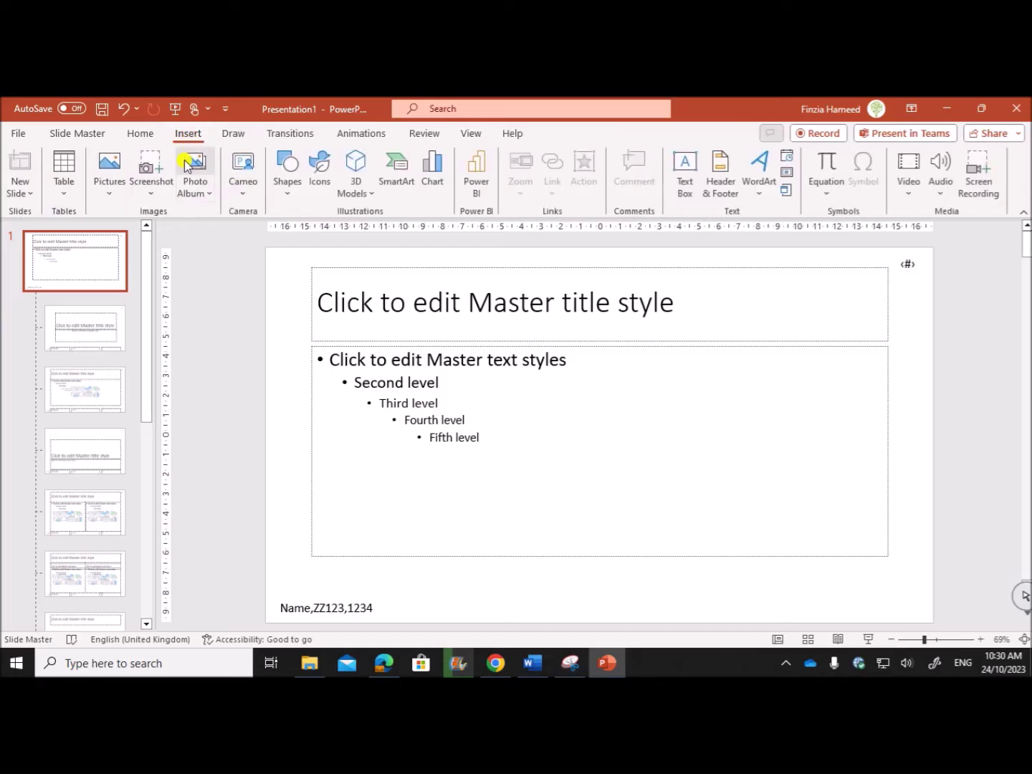
click(287, 177)
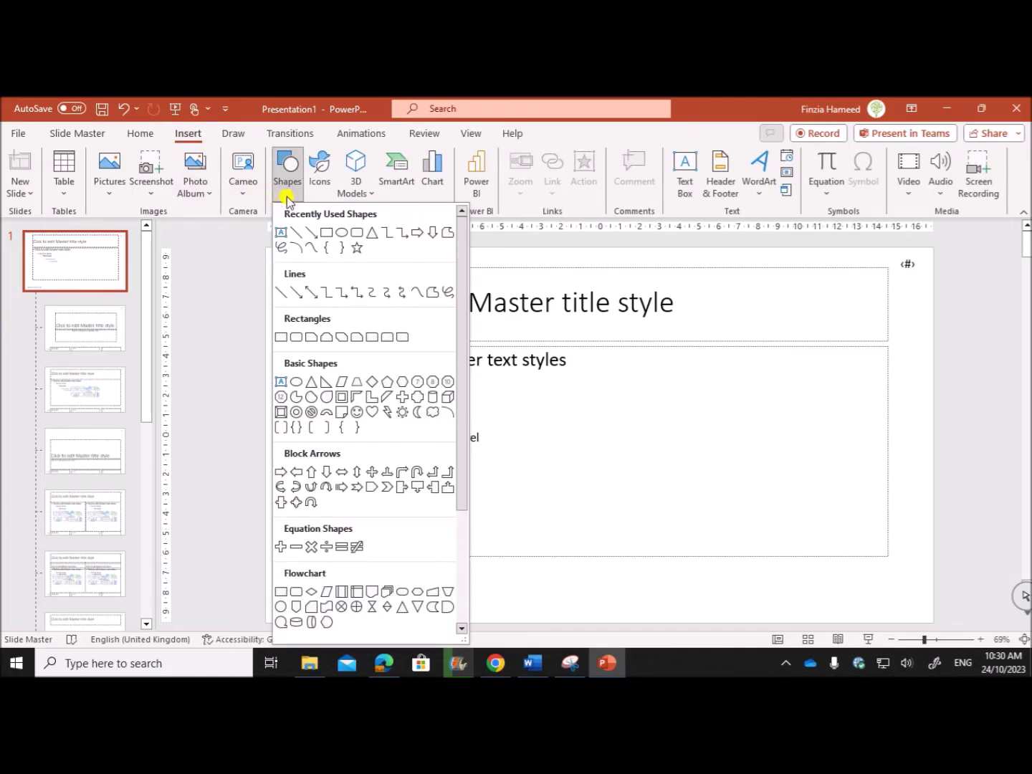
click(298, 232)
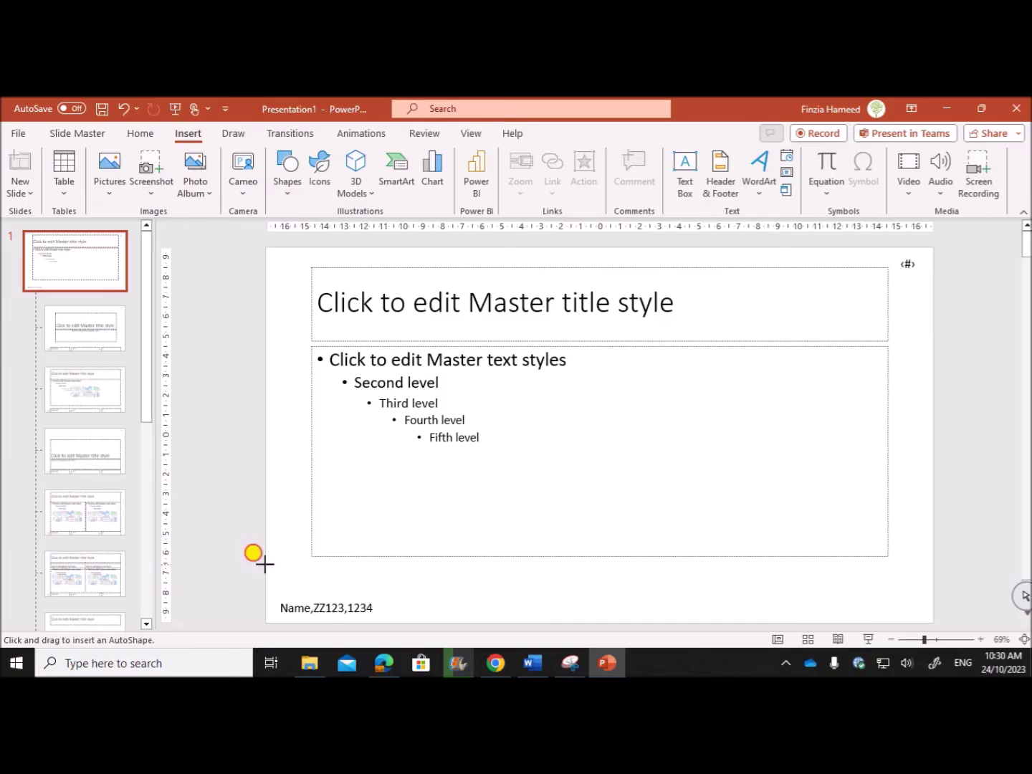
drag(265, 564, 933, 577)
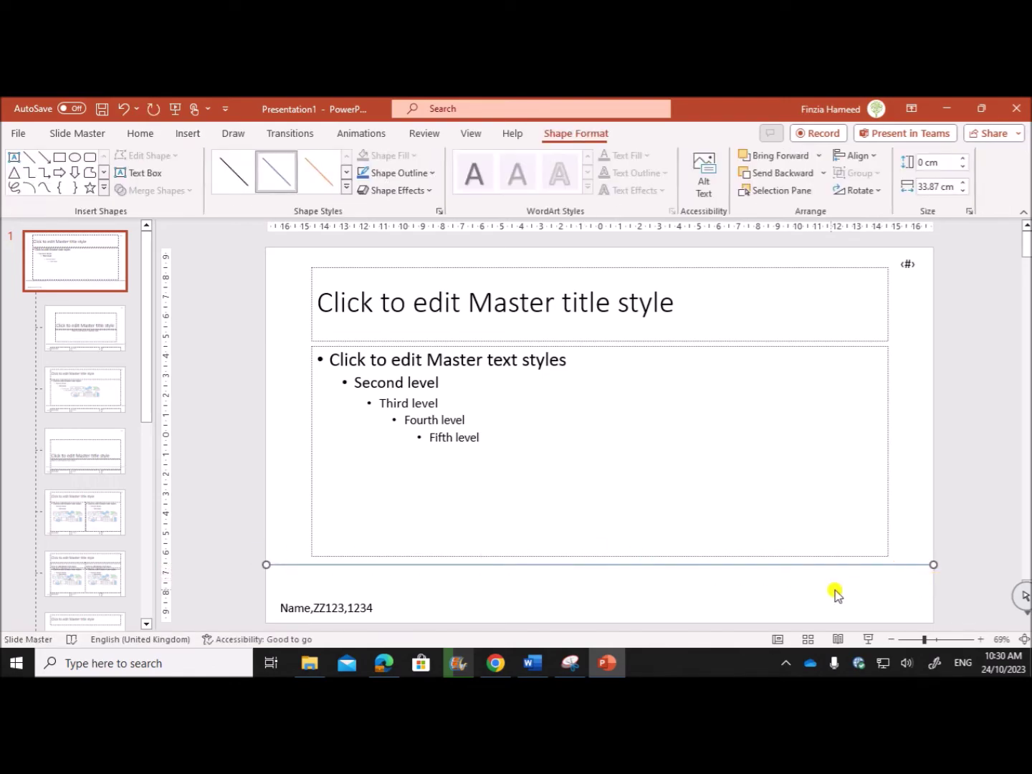
click(384, 662)
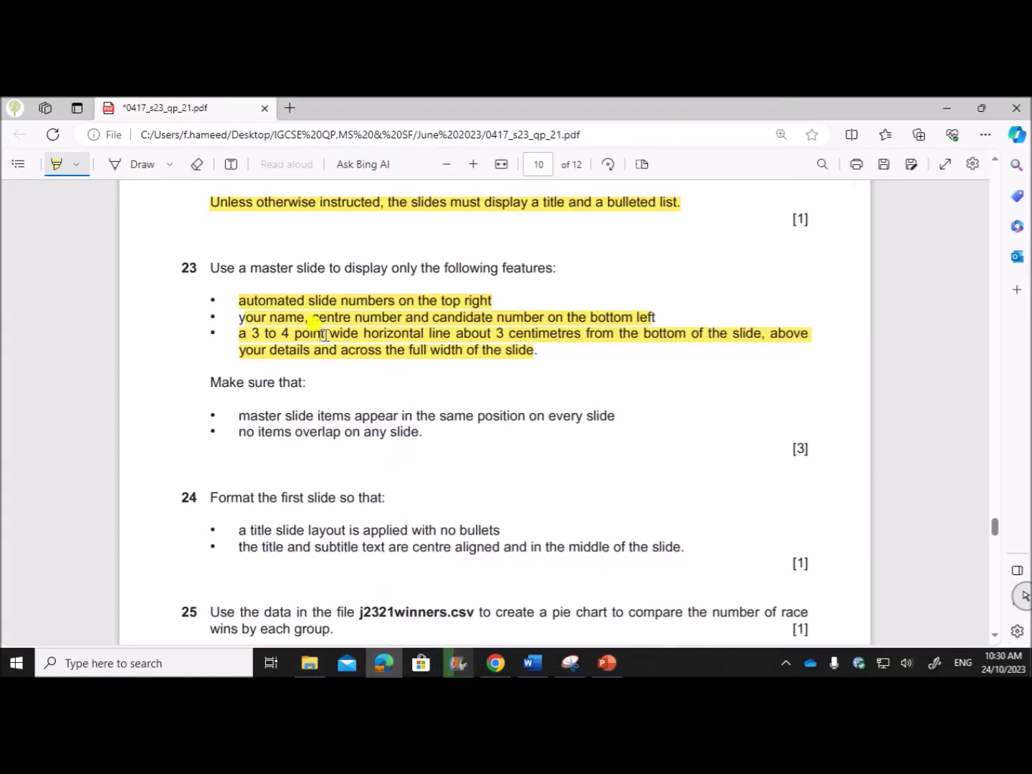
click(608, 663)
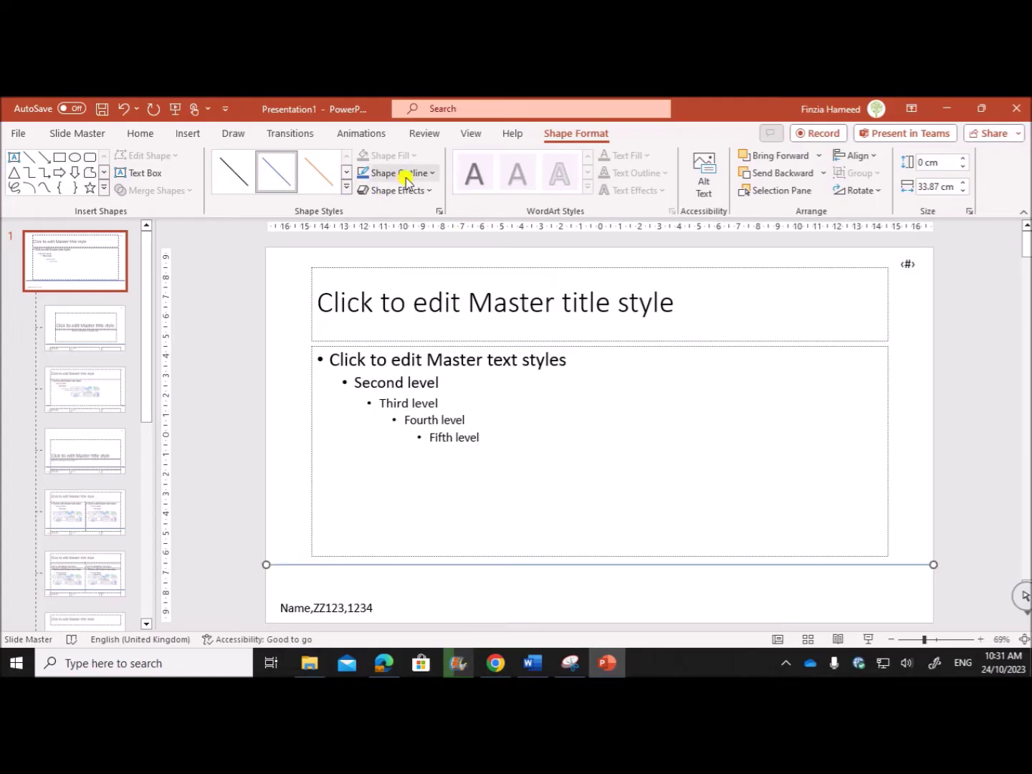
Give the master's footer line a thin black style, a black outline and 3 pt weight.
click(431, 173)
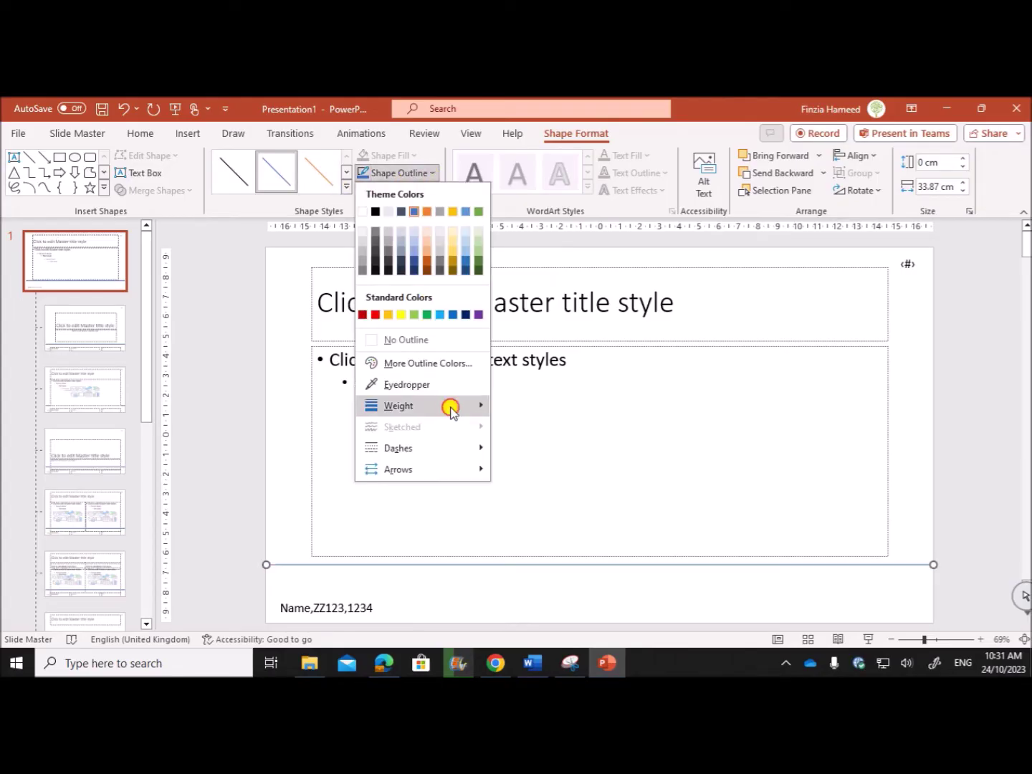
mouse_move(449, 408)
click(548, 526)
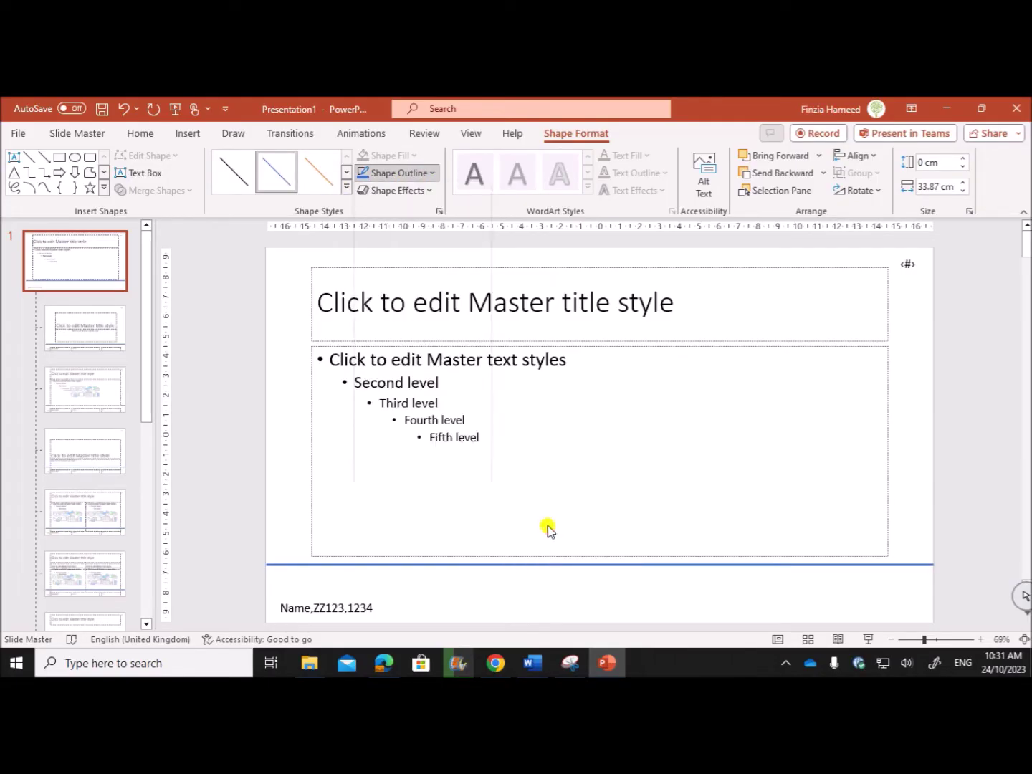
click(240, 180)
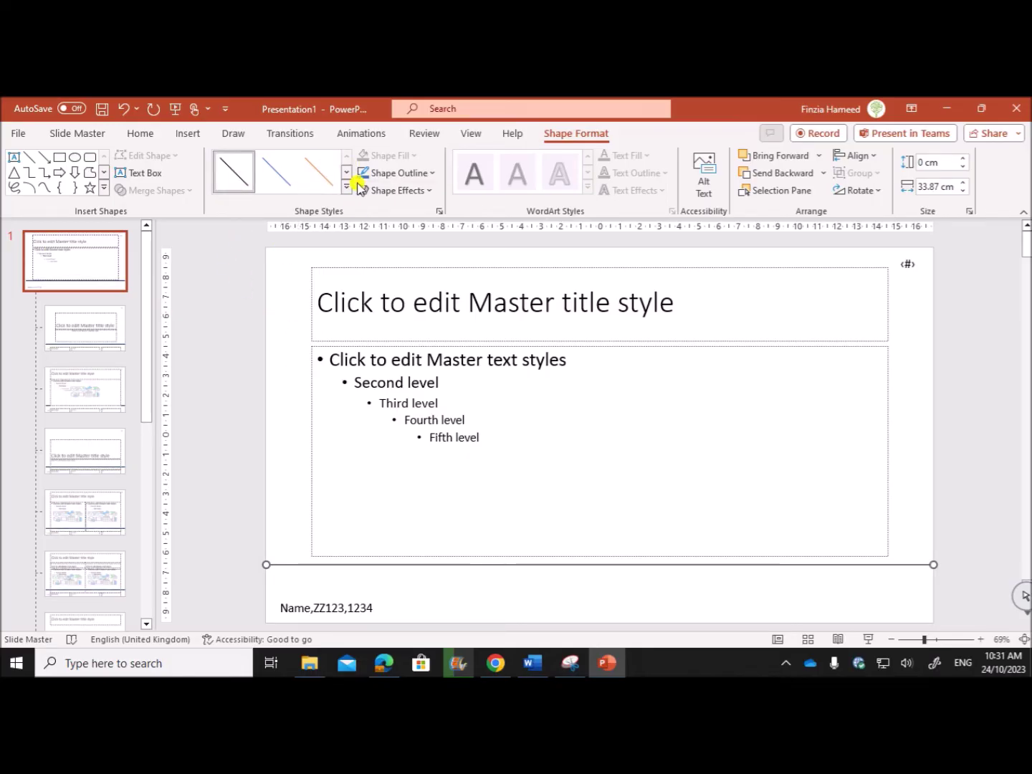
click(410, 172)
click(377, 211)
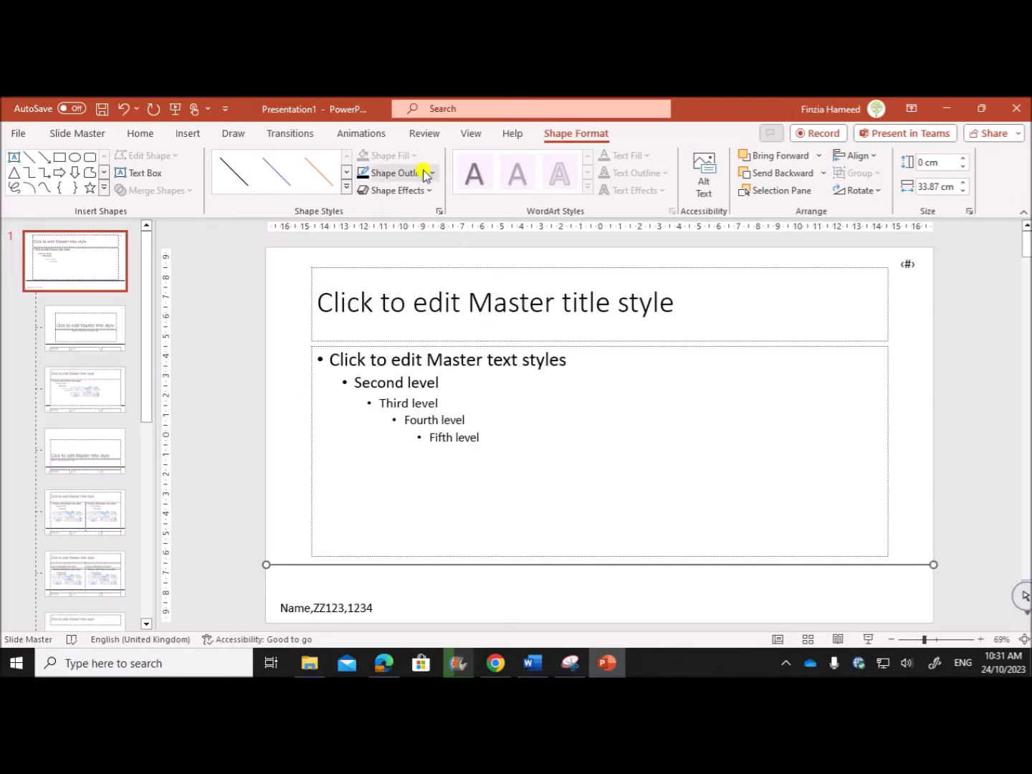
click(430, 172)
mouse_move(427, 406)
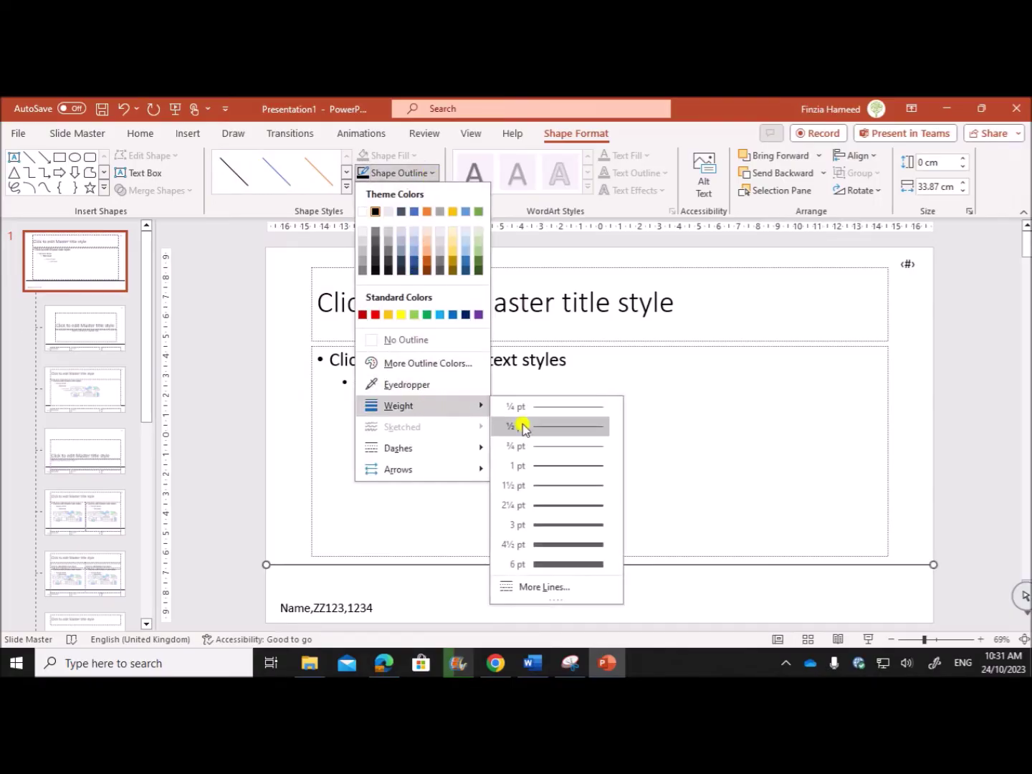
click(537, 525)
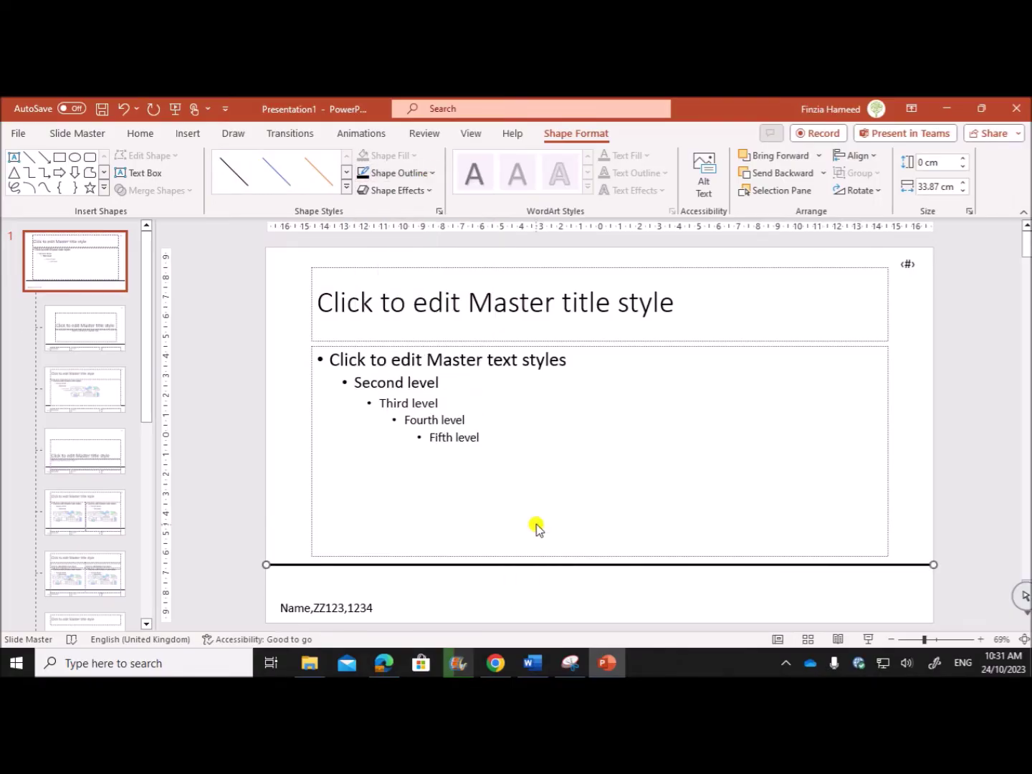
Read further down the exam paper PDF, then go back to the presentation.
click(384, 662)
scroll(473, 454, down, 2)
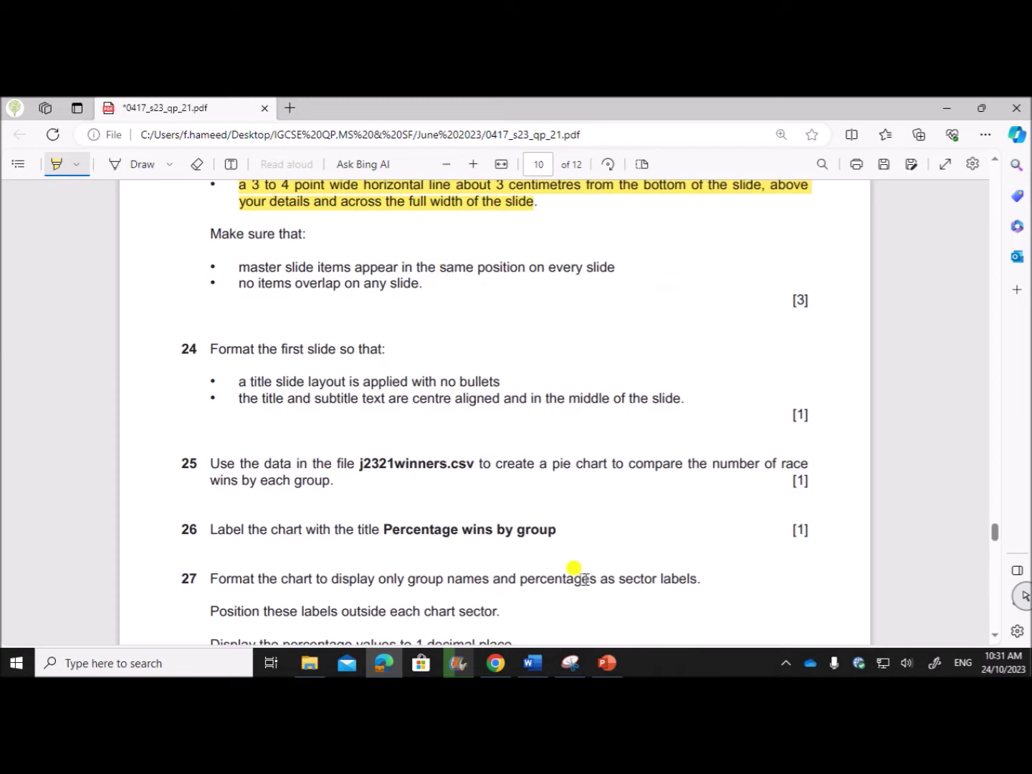
click(609, 667)
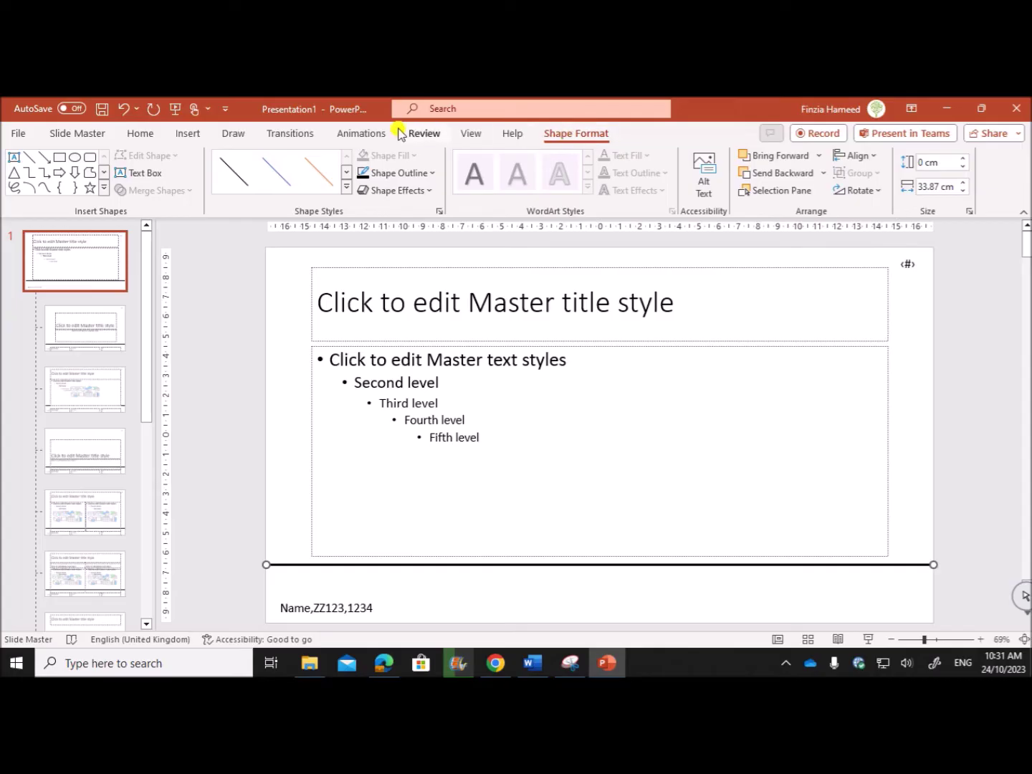
Close Master View and check that slides 2, 3 and 4 (Handicaps) show the black line.
click(83, 134)
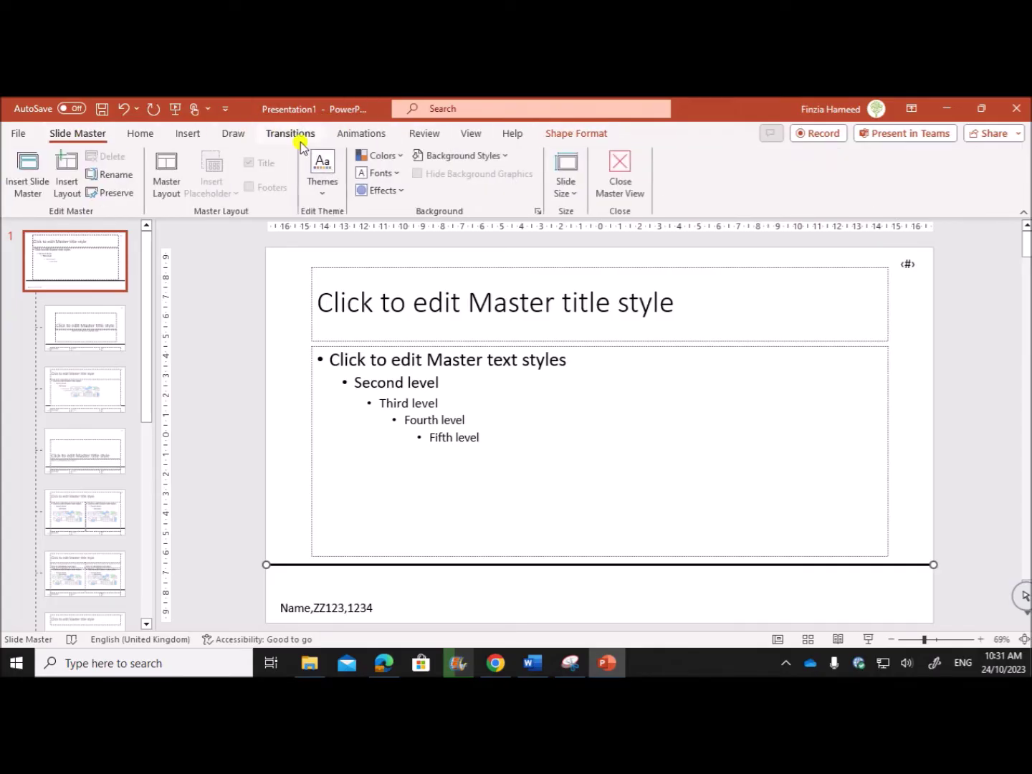
click(608, 168)
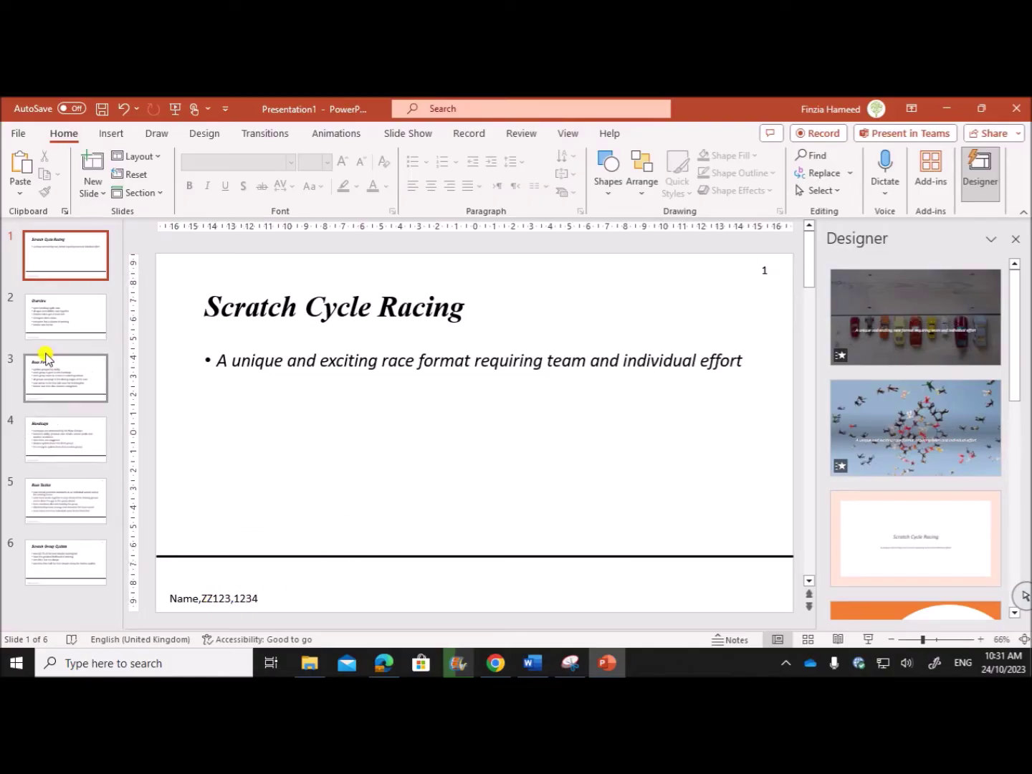
click(51, 304)
click(41, 383)
click(44, 462)
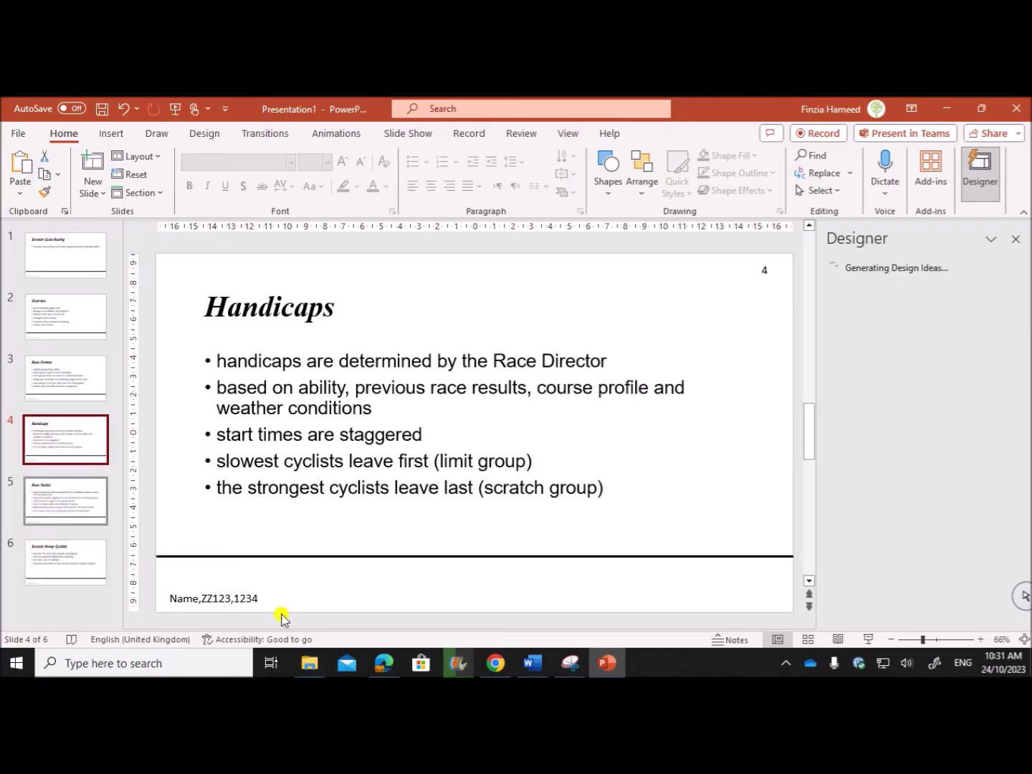
click(383, 662)
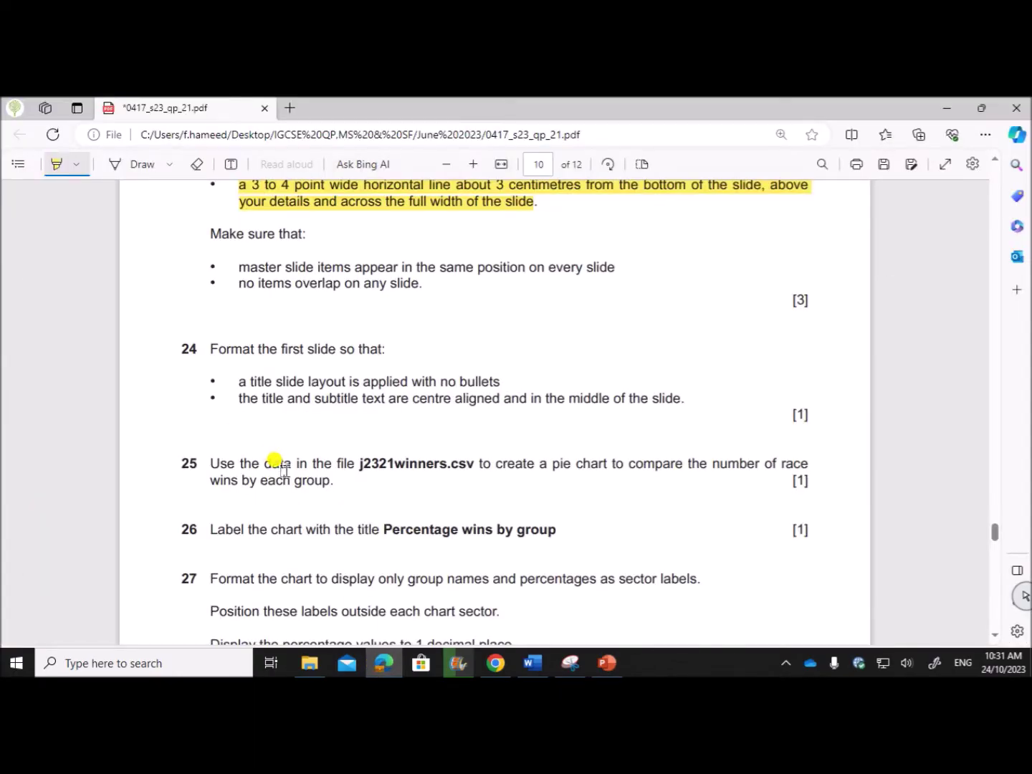
Highlight question 24's title-slide layout and centre-alignment lines, then show slide 1 in PowerPoint.
scroll(274, 460, down, 1)
scroll(281, 455, up, 1)
drag(203, 345, 364, 343)
drag(250, 384, 507, 384)
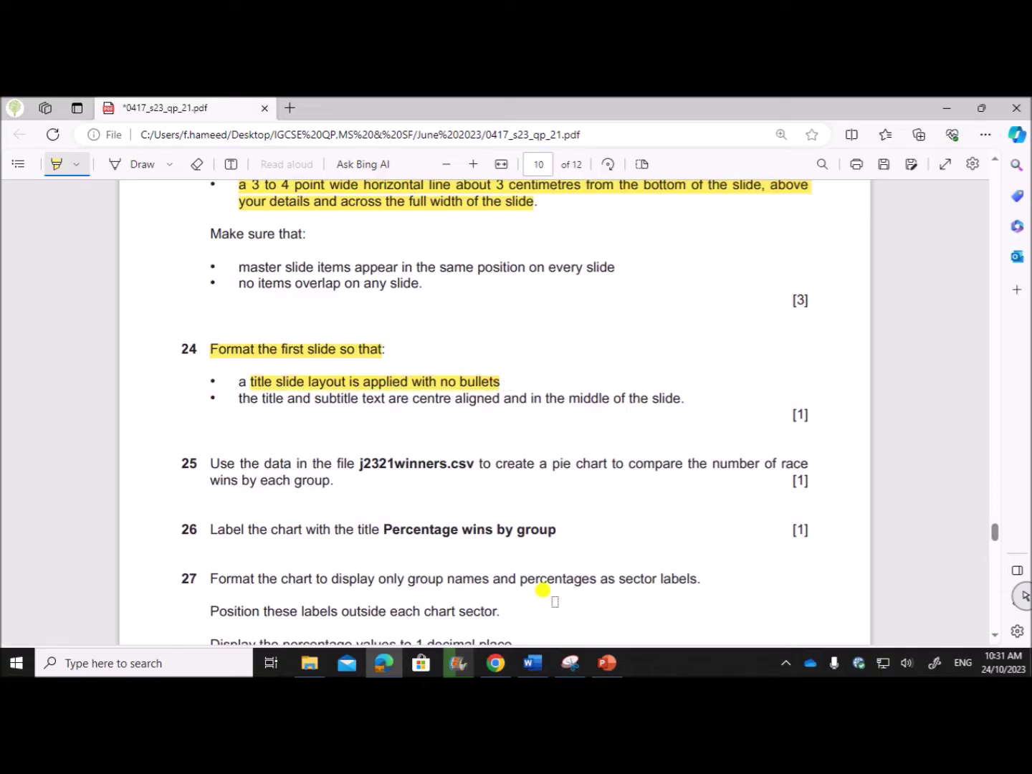
drag(236, 397, 691, 406)
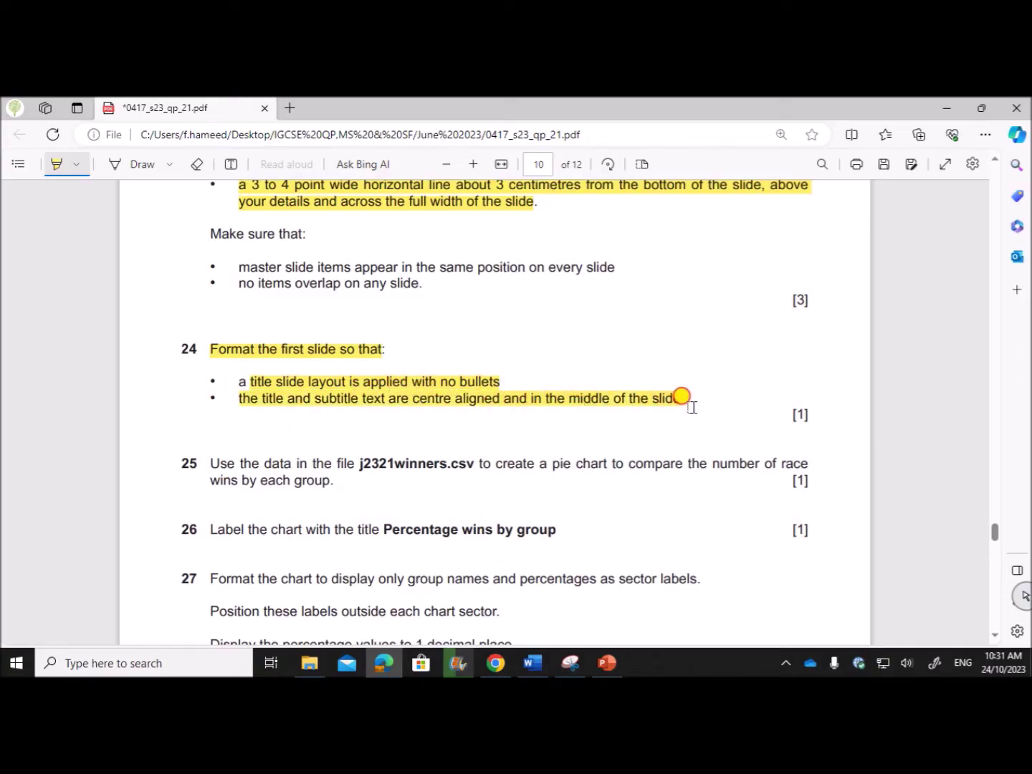
click(605, 663)
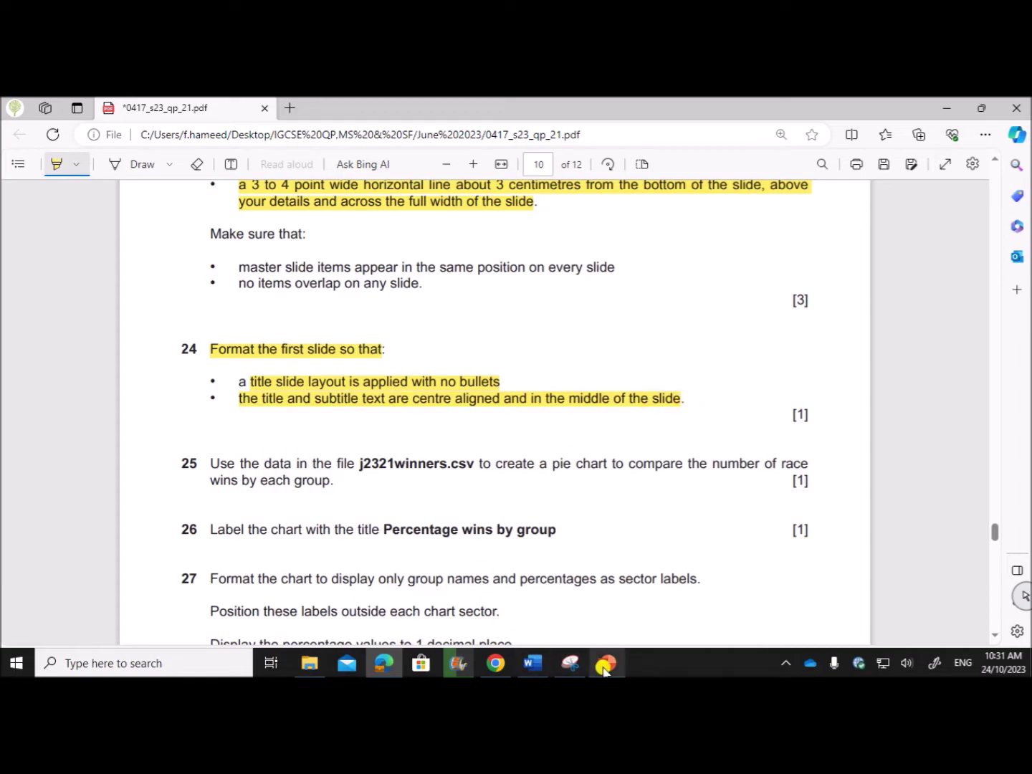
click(62, 257)
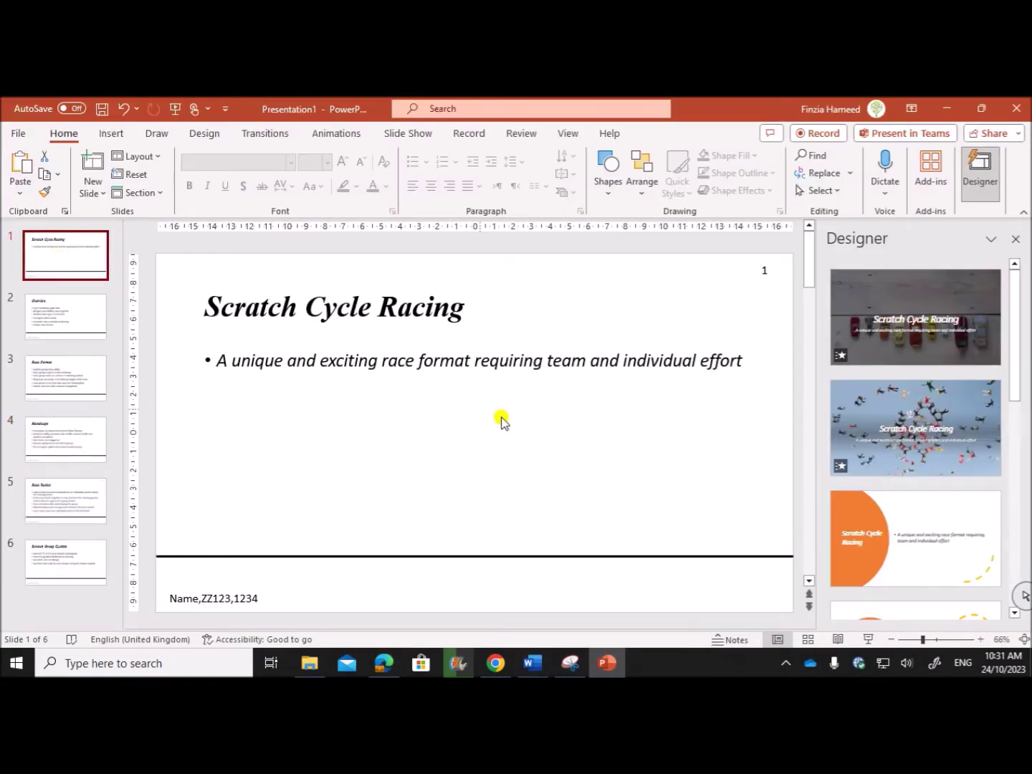
Apply the Title Slide layout to slide 1, Scratch Cycle Racing.
right_click(475, 414)
mouse_move(528, 495)
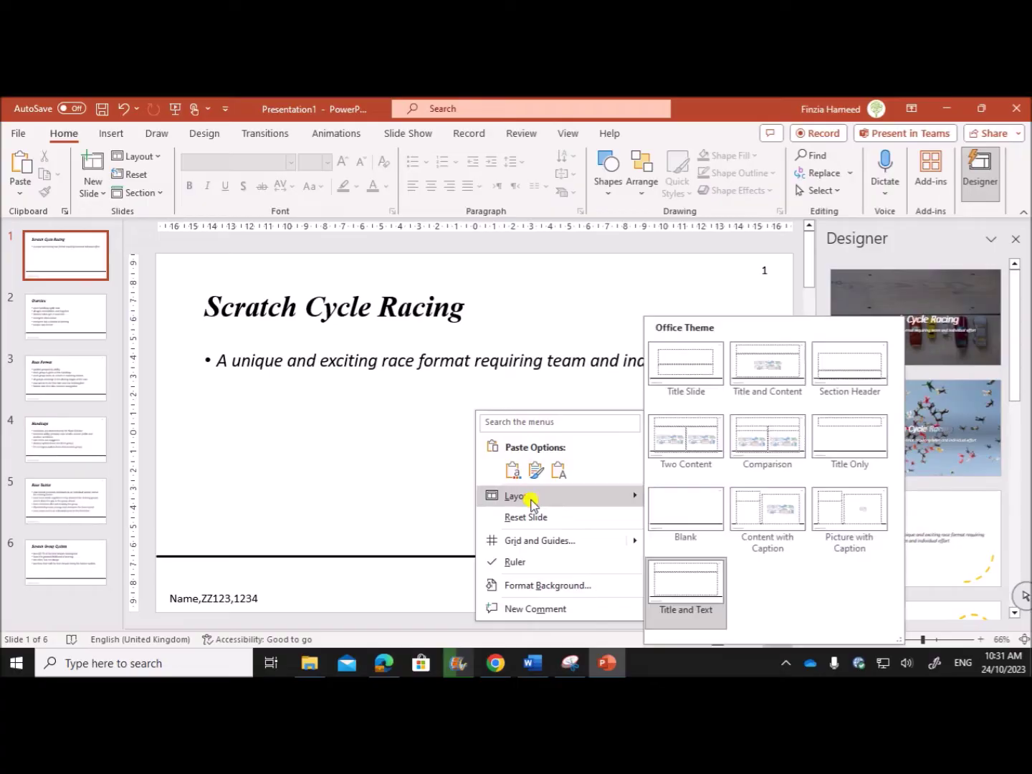
click(685, 365)
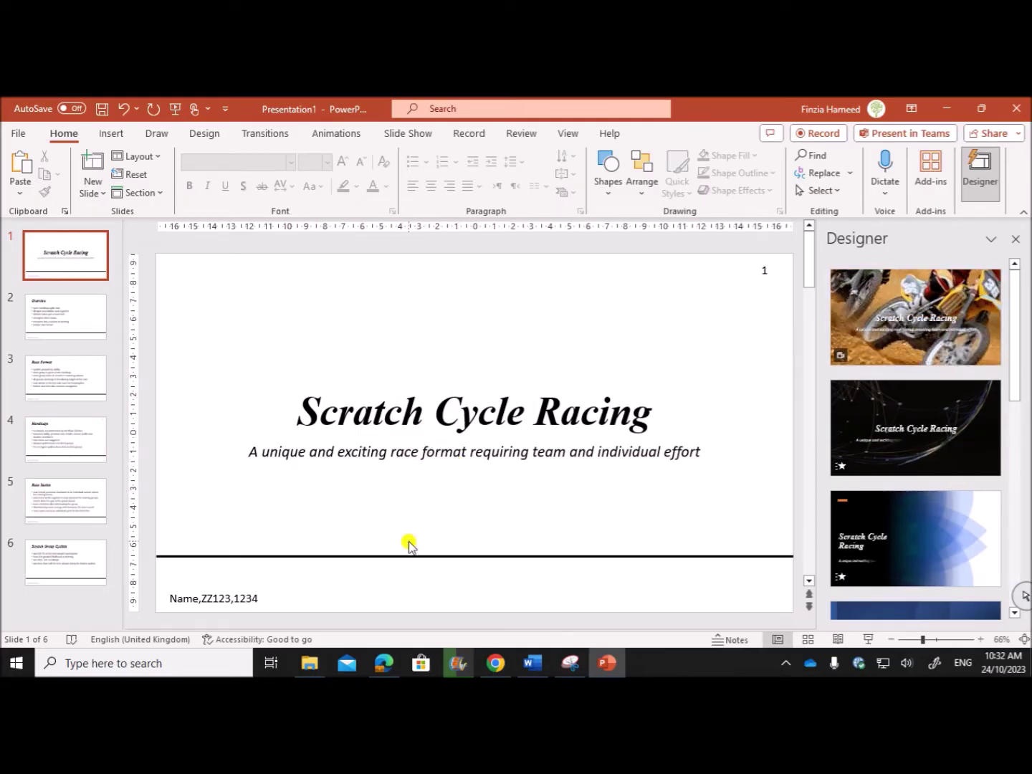
Scroll the exam paper to question 25 and bring up File Explorer.
click(384, 661)
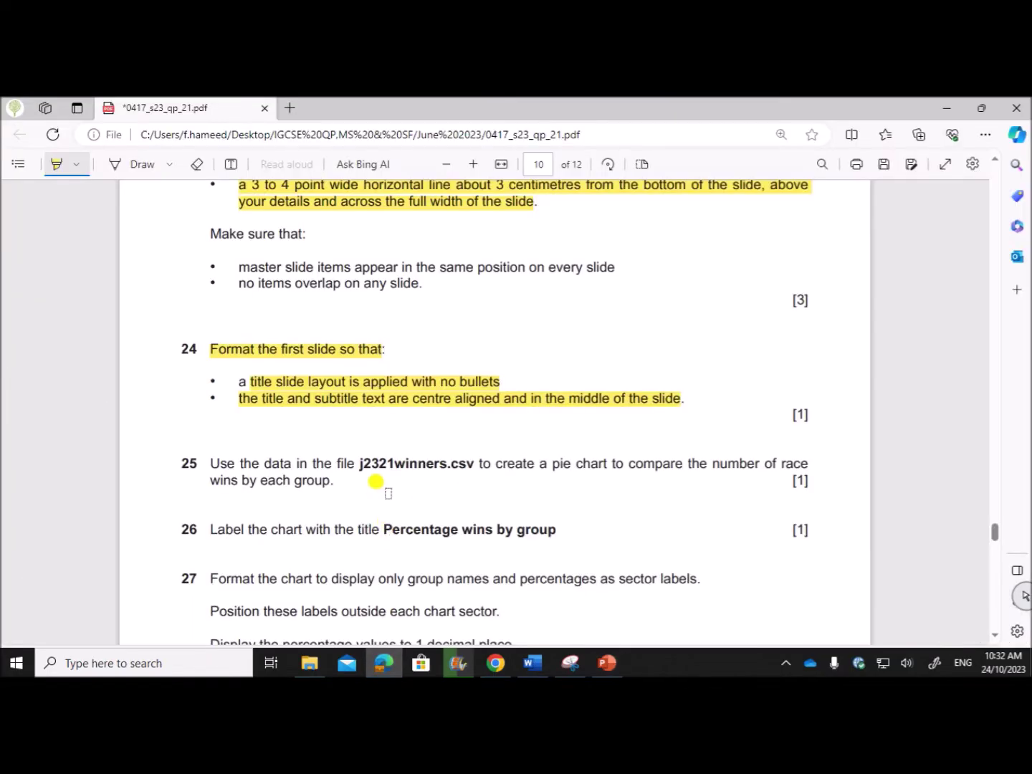
scroll(377, 478, down, 3)
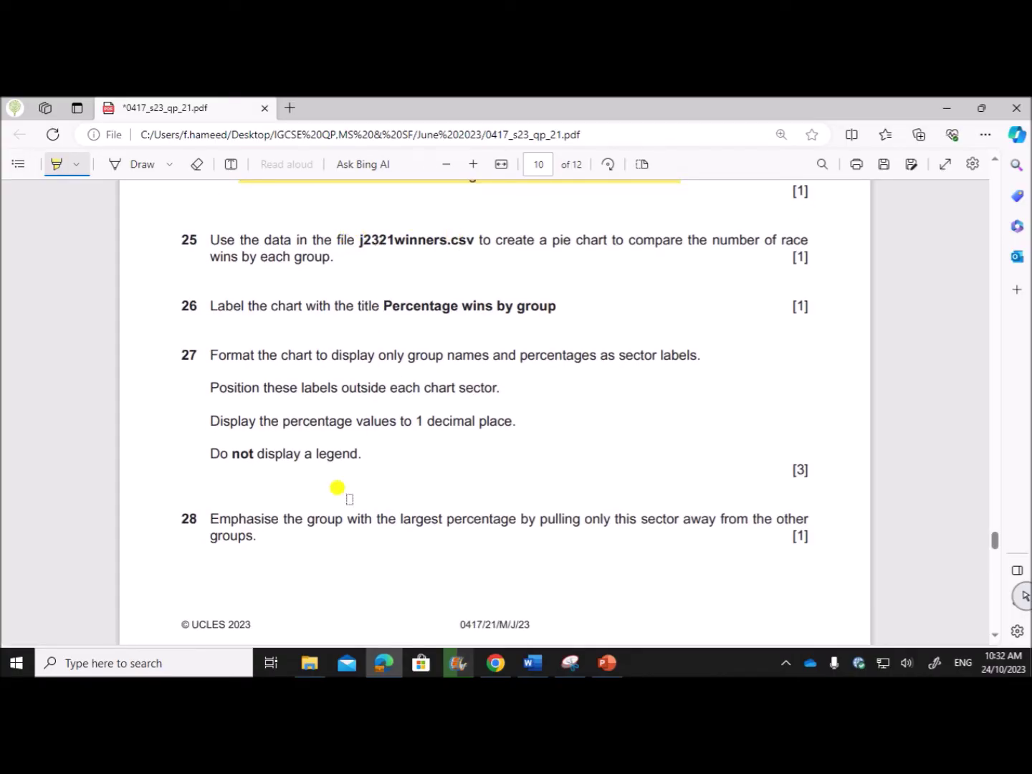
click(310, 662)
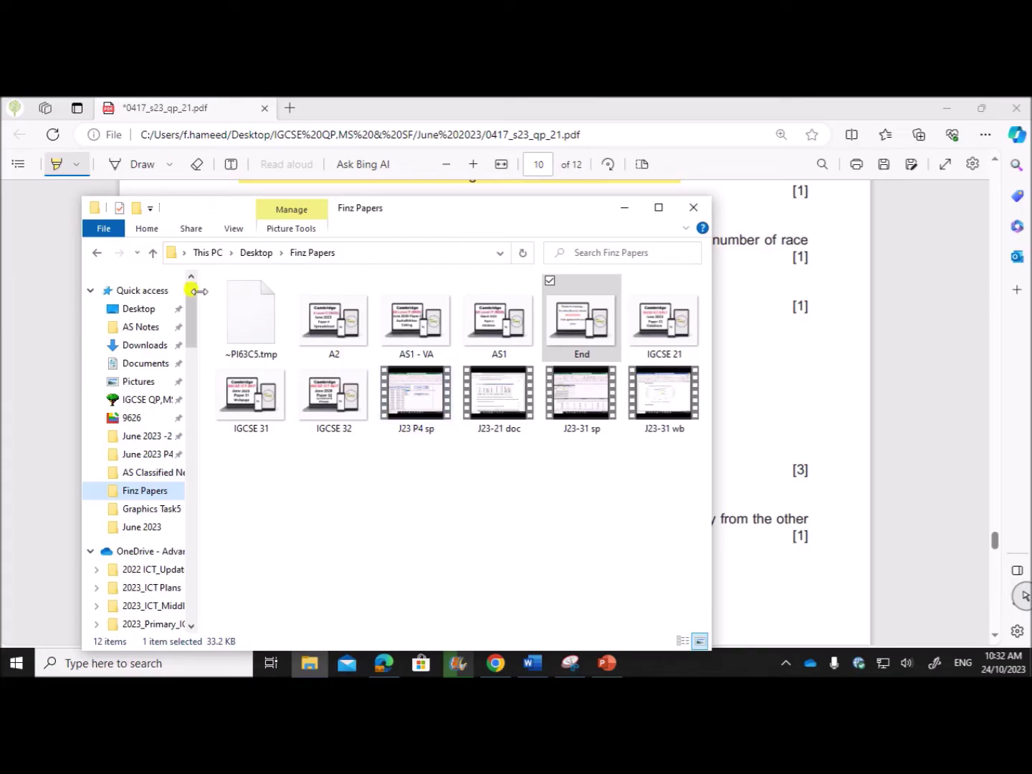
Open j2321winners in Excel from the Desktop's June 2023 -21 folder.
click(143, 307)
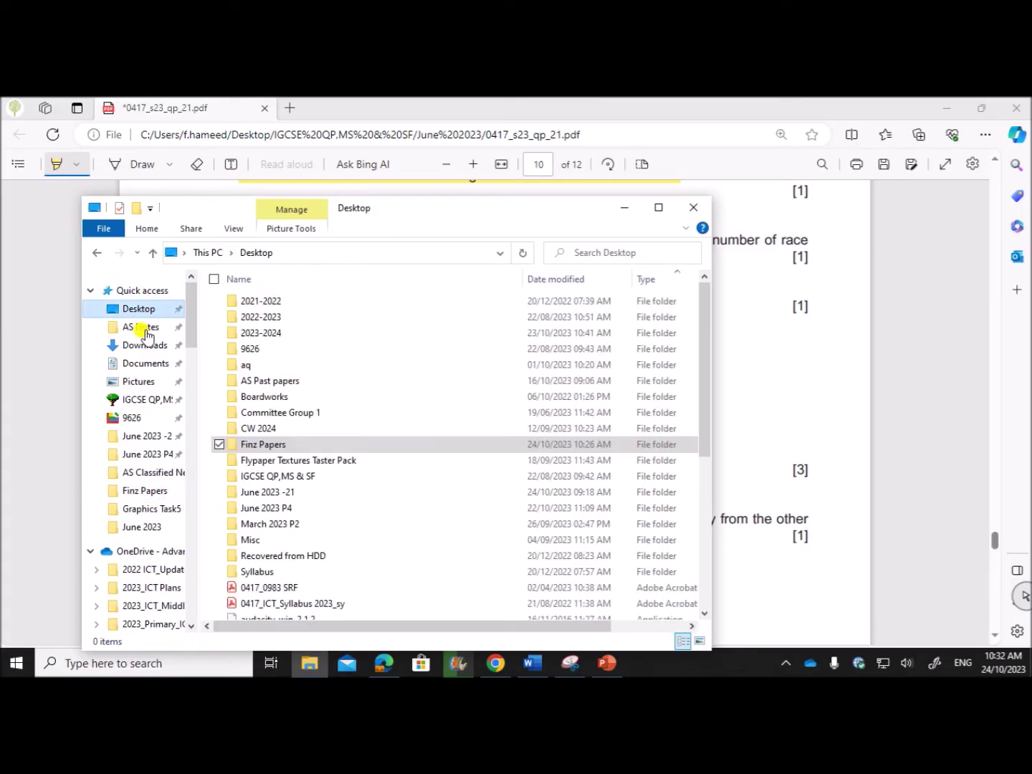
click(152, 437)
click(272, 462)
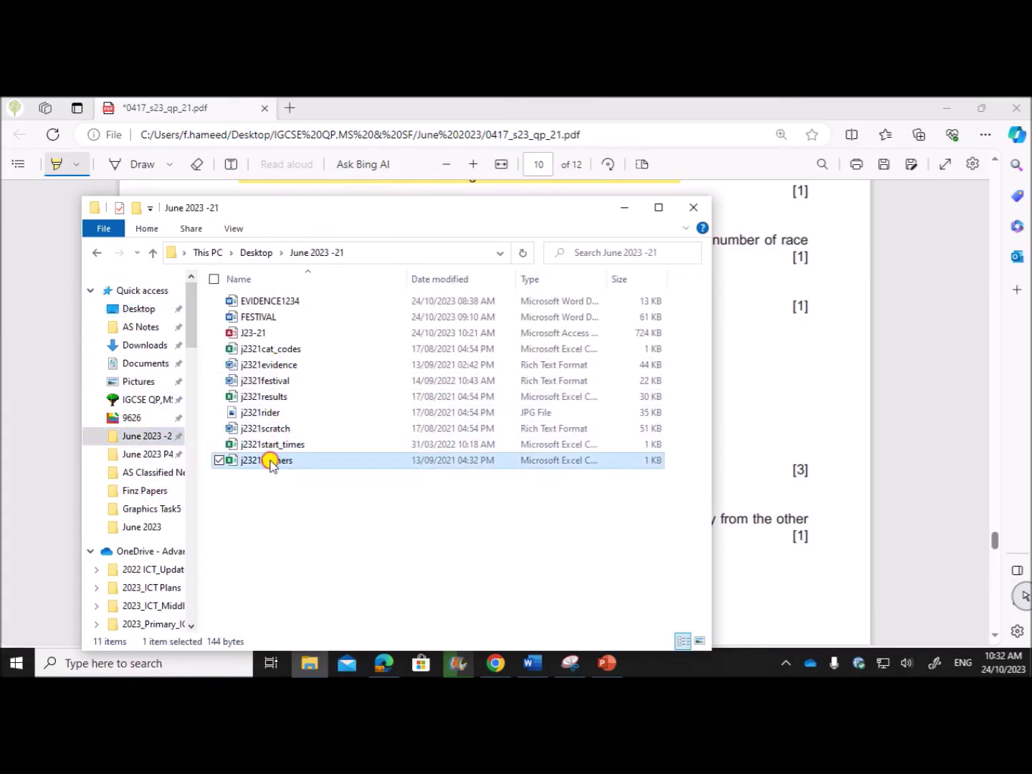
double_click(271, 462)
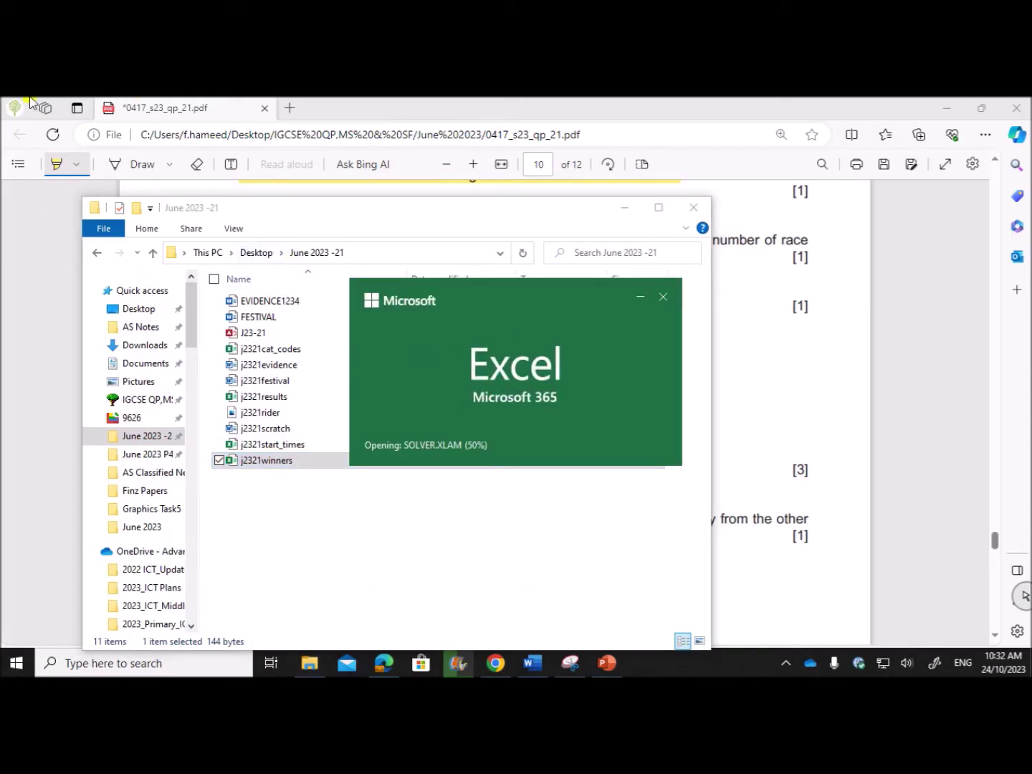
Highlight question 25's instruction in the exam paper PDF.
click(391, 653)
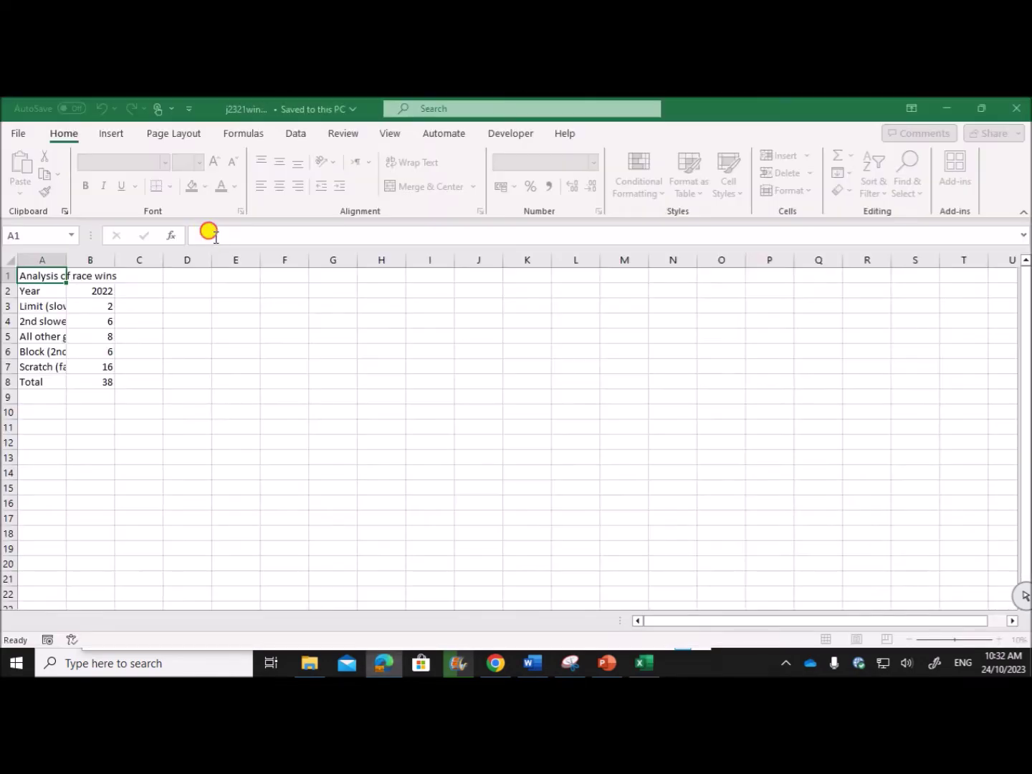
click(208, 235)
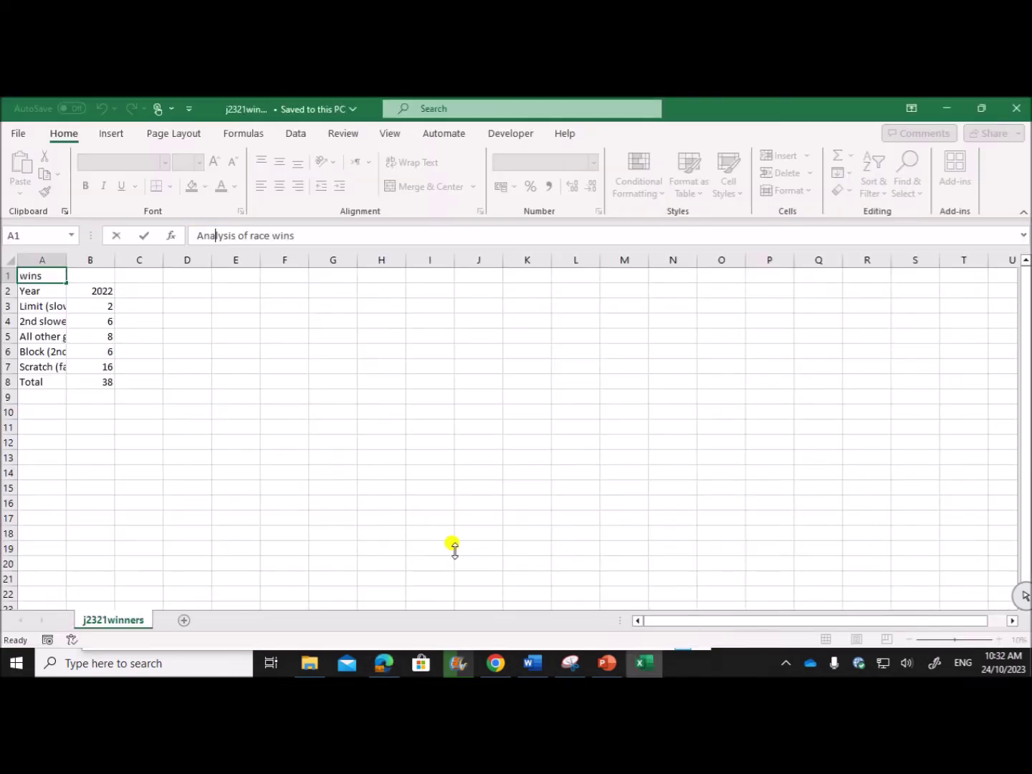
click(384, 656)
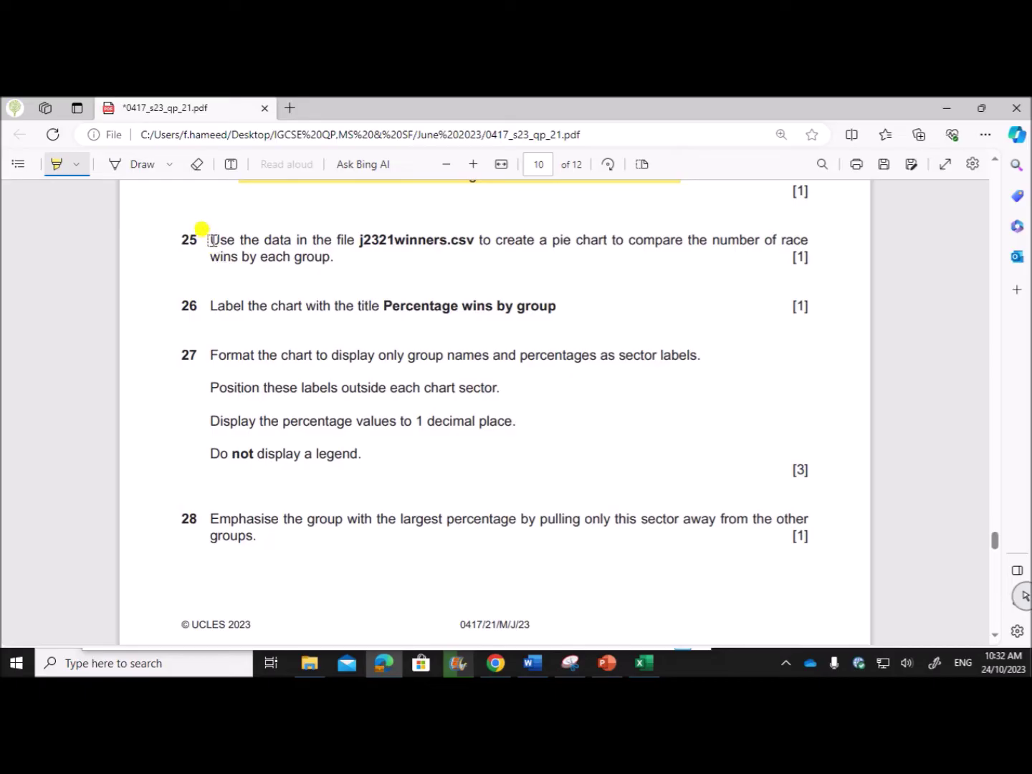
drag(211, 240, 344, 262)
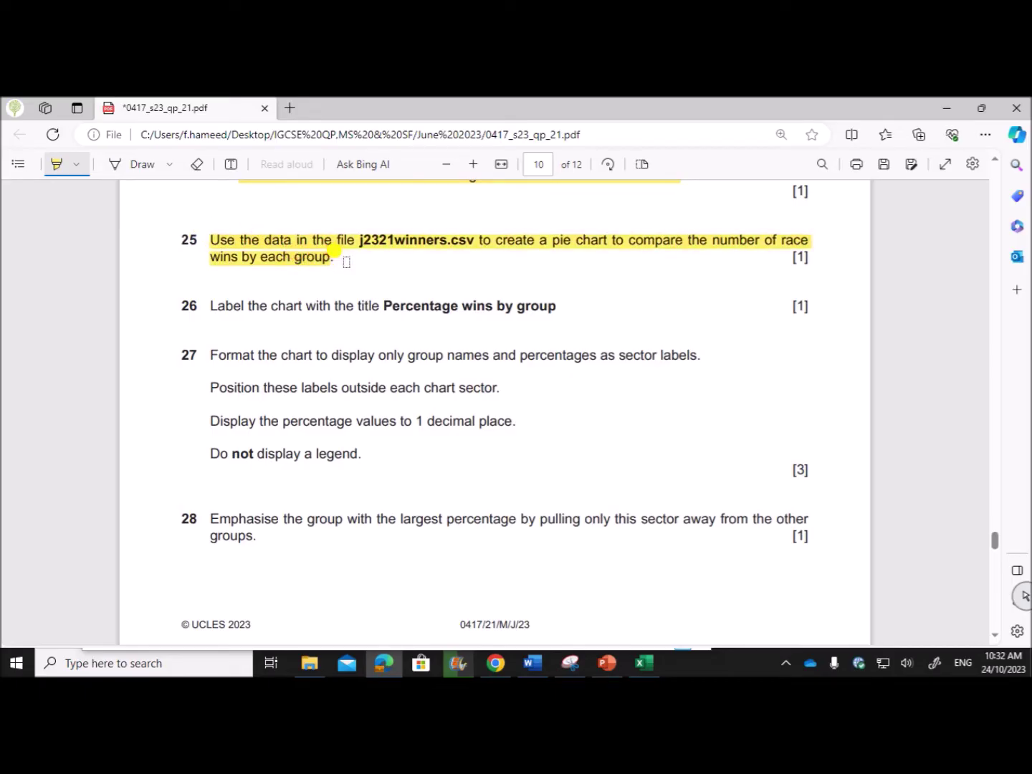
click(642, 664)
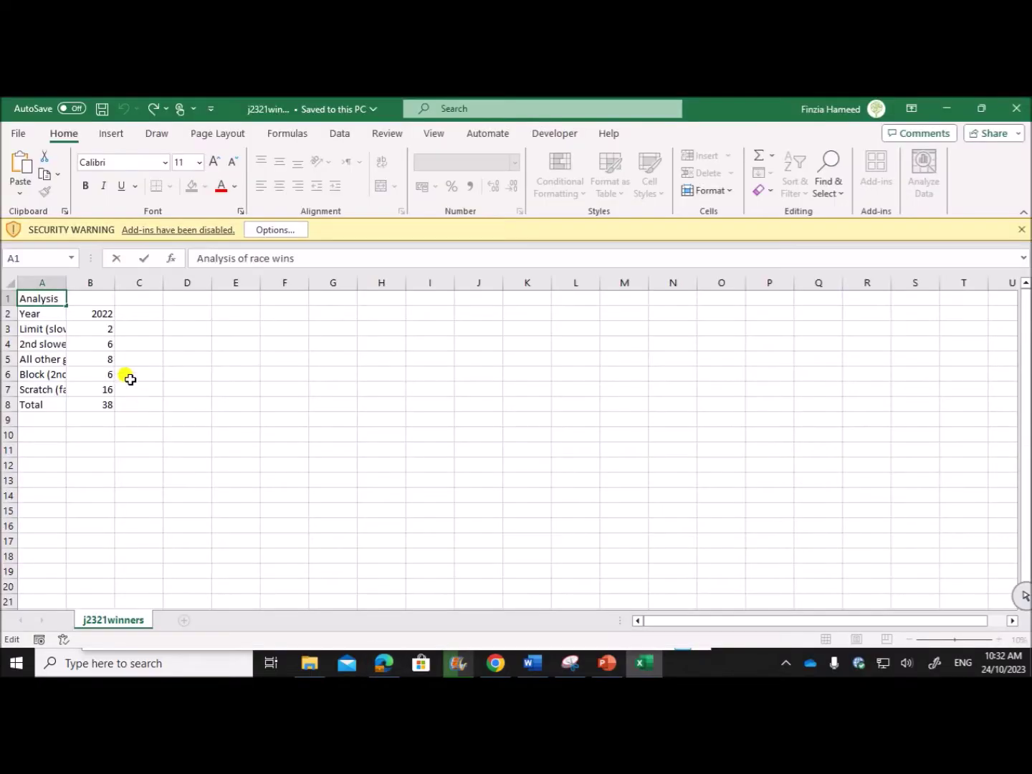
Autofit all the worksheet's column widths to their contents.
click(10, 281)
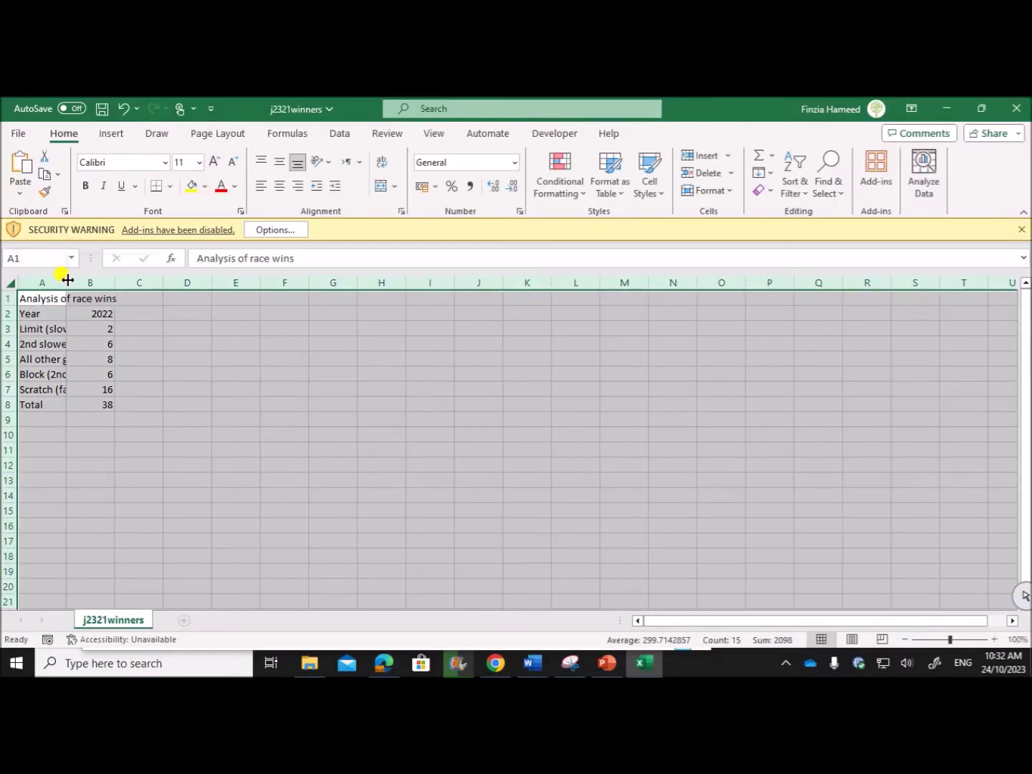
double_click(67, 280)
click(213, 420)
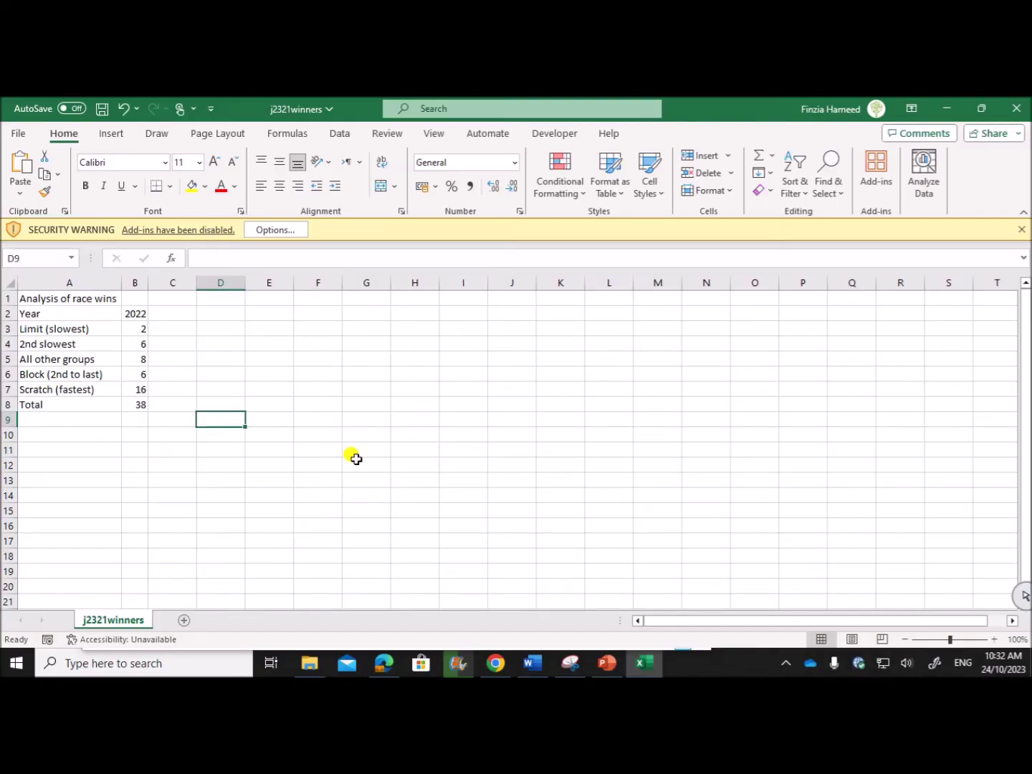
Insert a 2-D pie chart of the group names and win counts in A3:B7.
drag(79, 332, 128, 391)
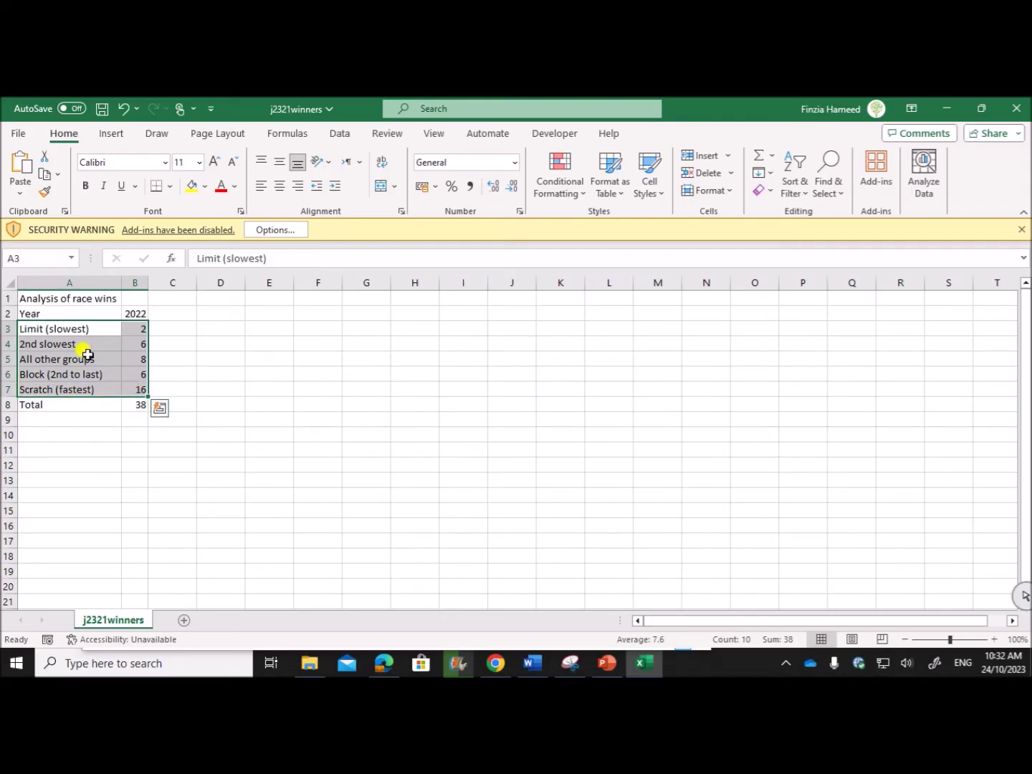
click(112, 134)
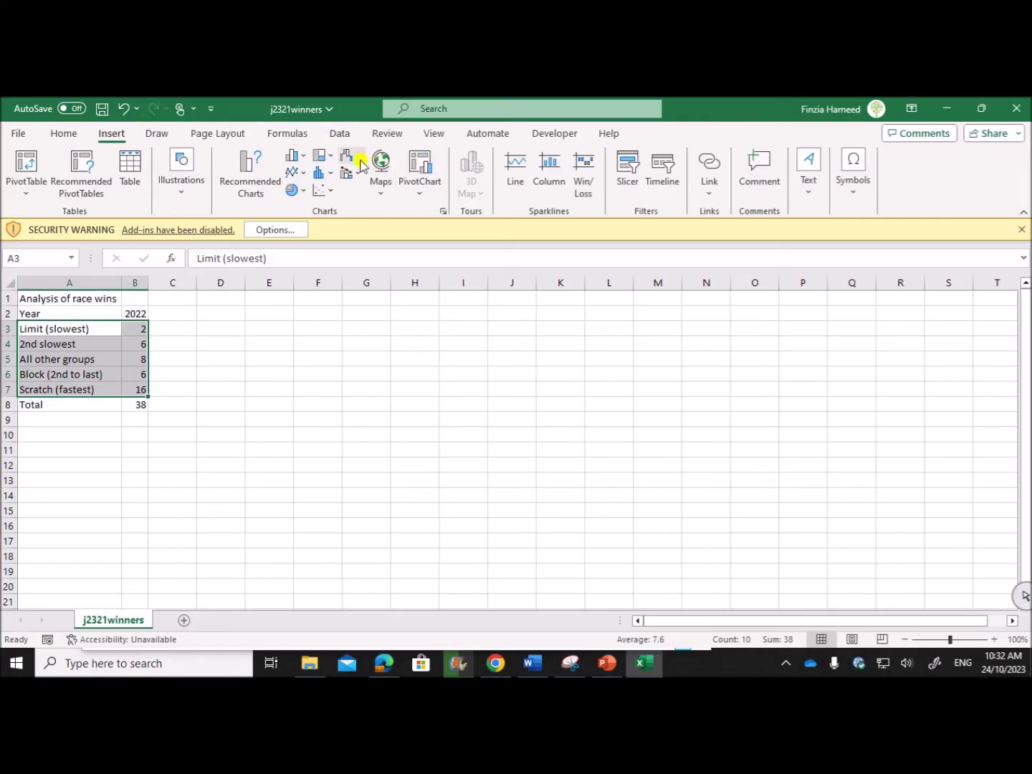
click(294, 190)
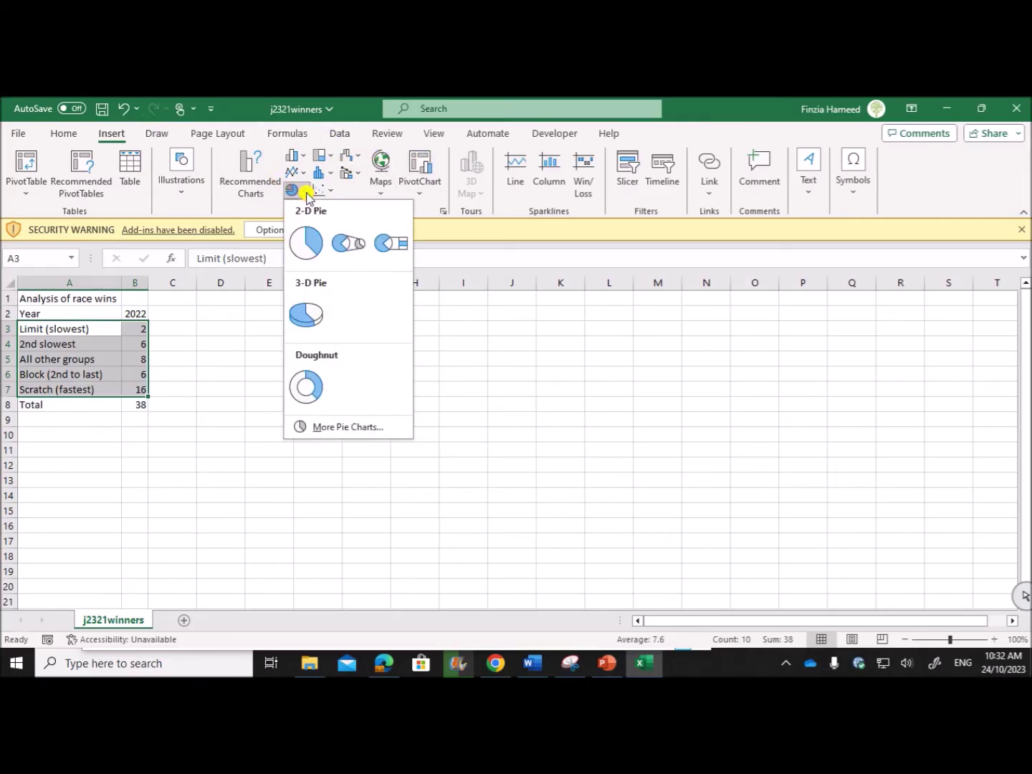
click(308, 246)
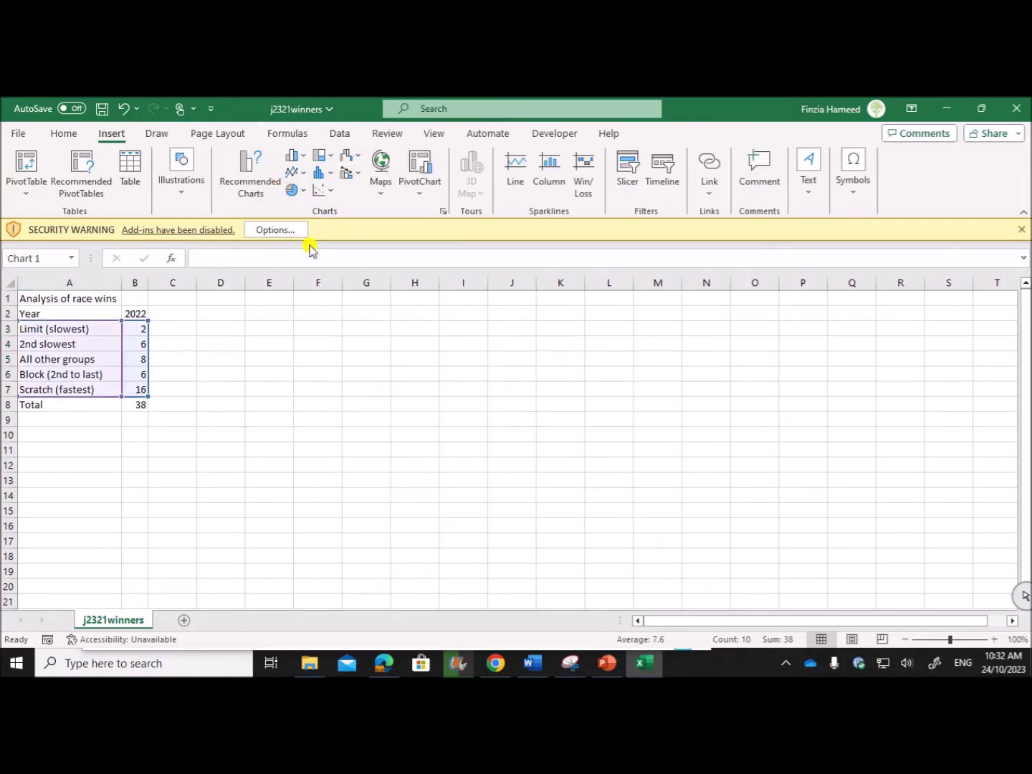
click(383, 662)
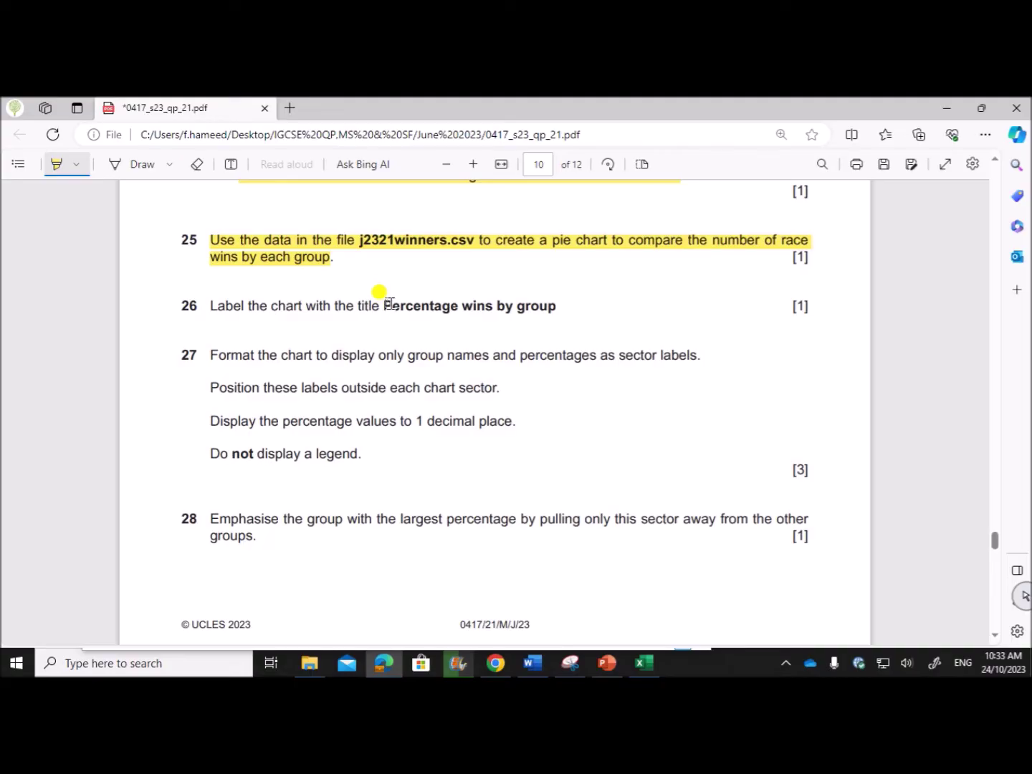
Replace the pie chart's title with 'Percentage wins by group'.
click(604, 666)
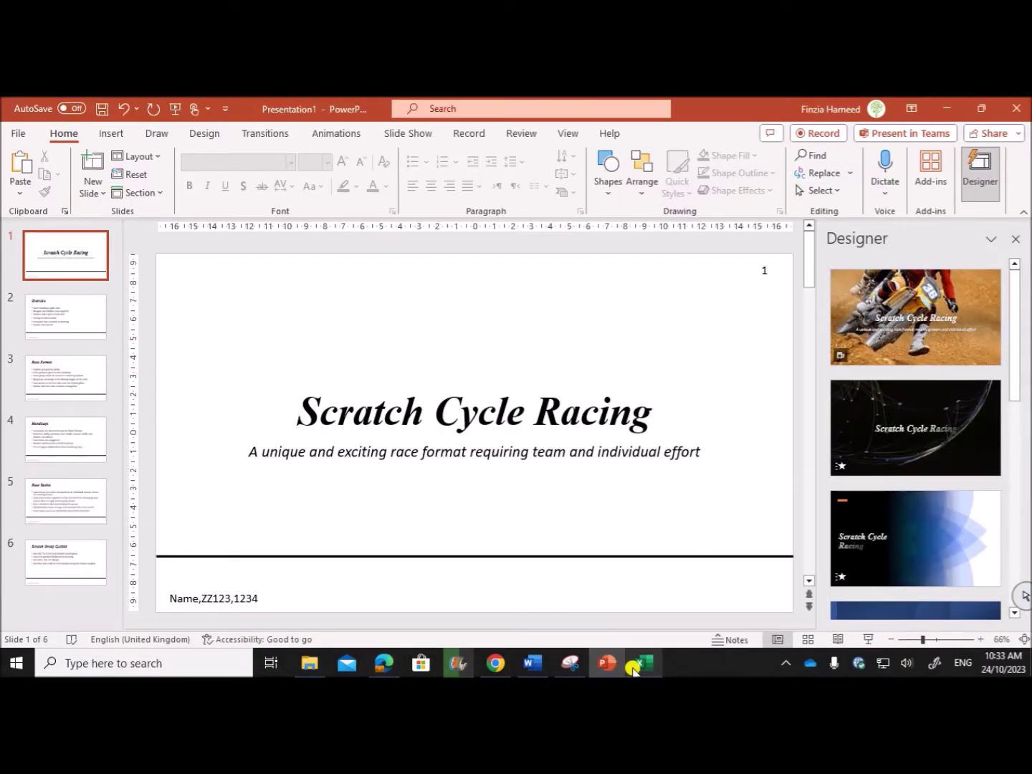
click(636, 663)
click(519, 359)
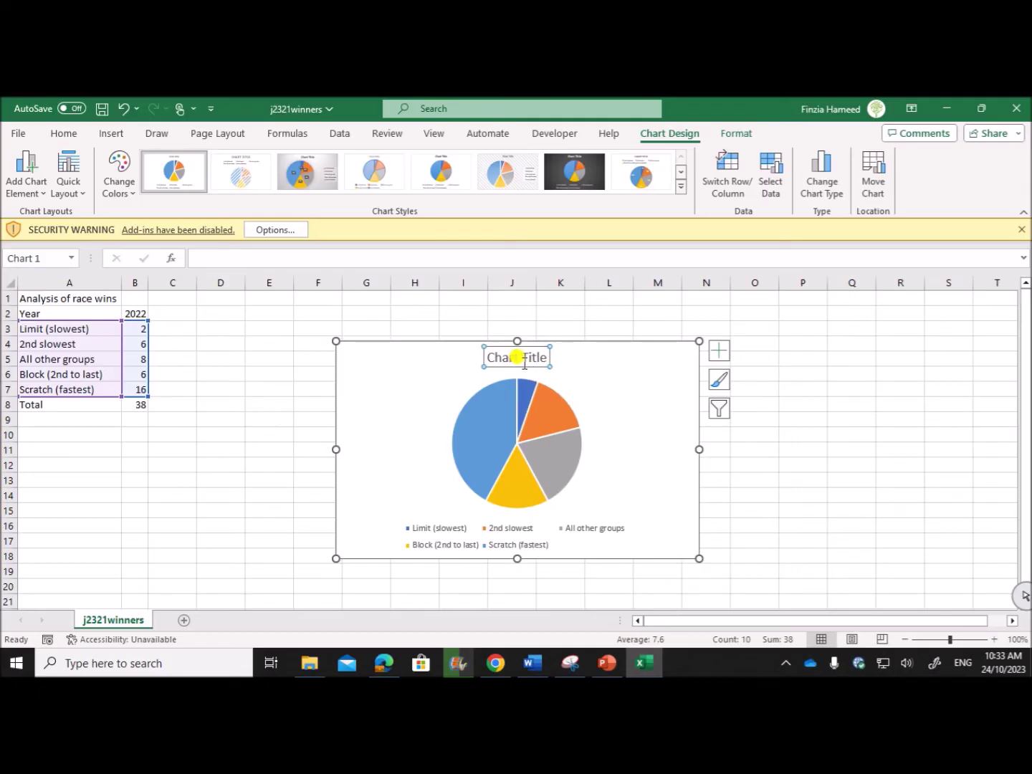
text(Percentage wins by group)
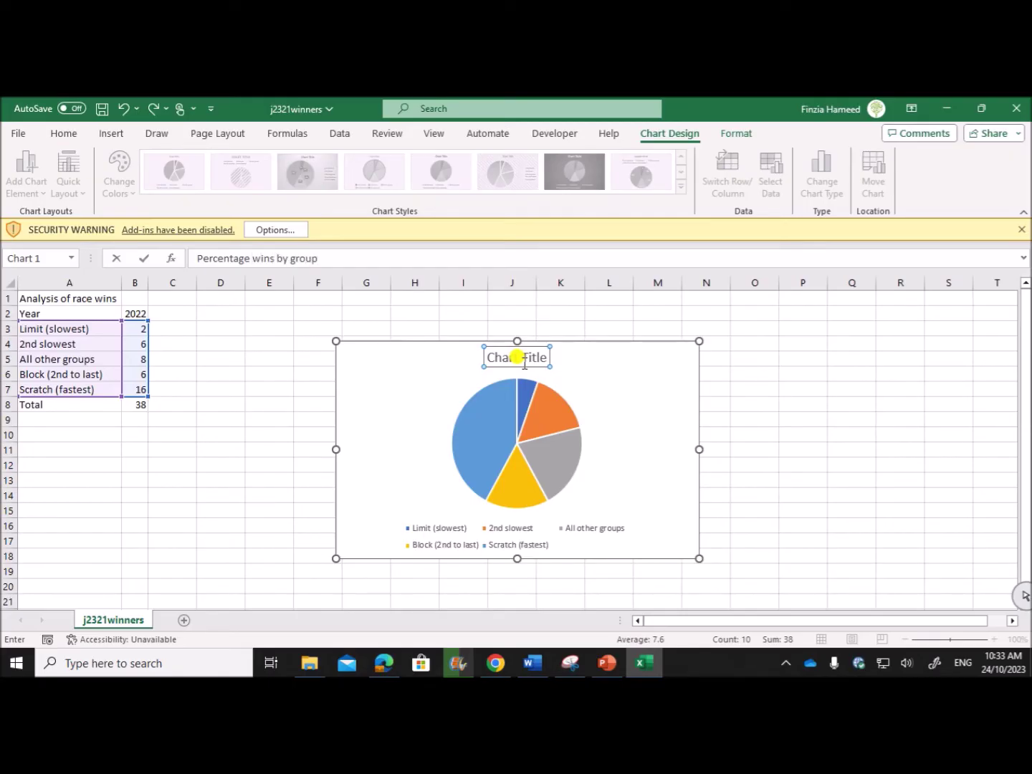
key(Return)
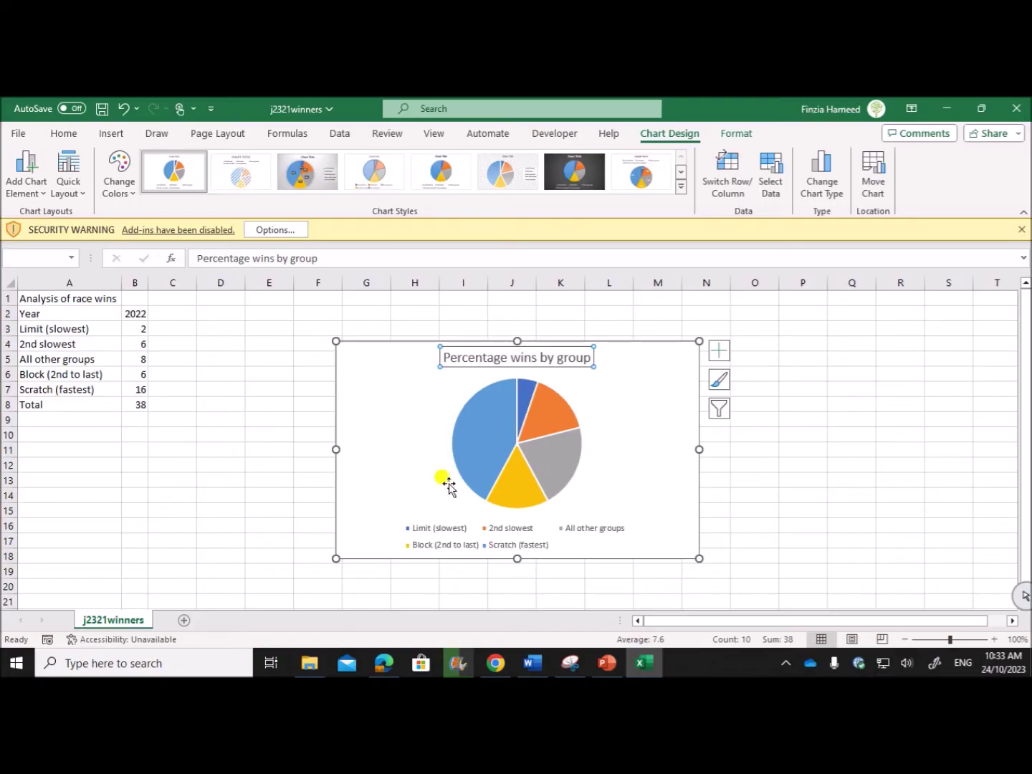
click(384, 663)
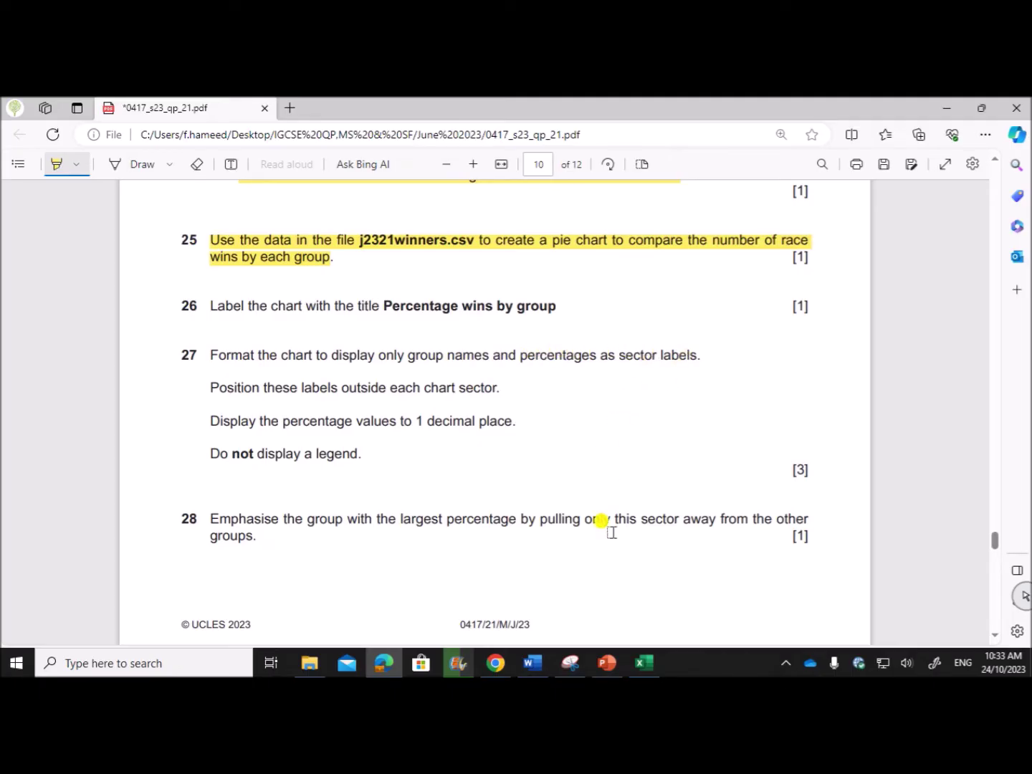
Add data labels to the pie slices and bring up their full formatting options.
click(622, 594)
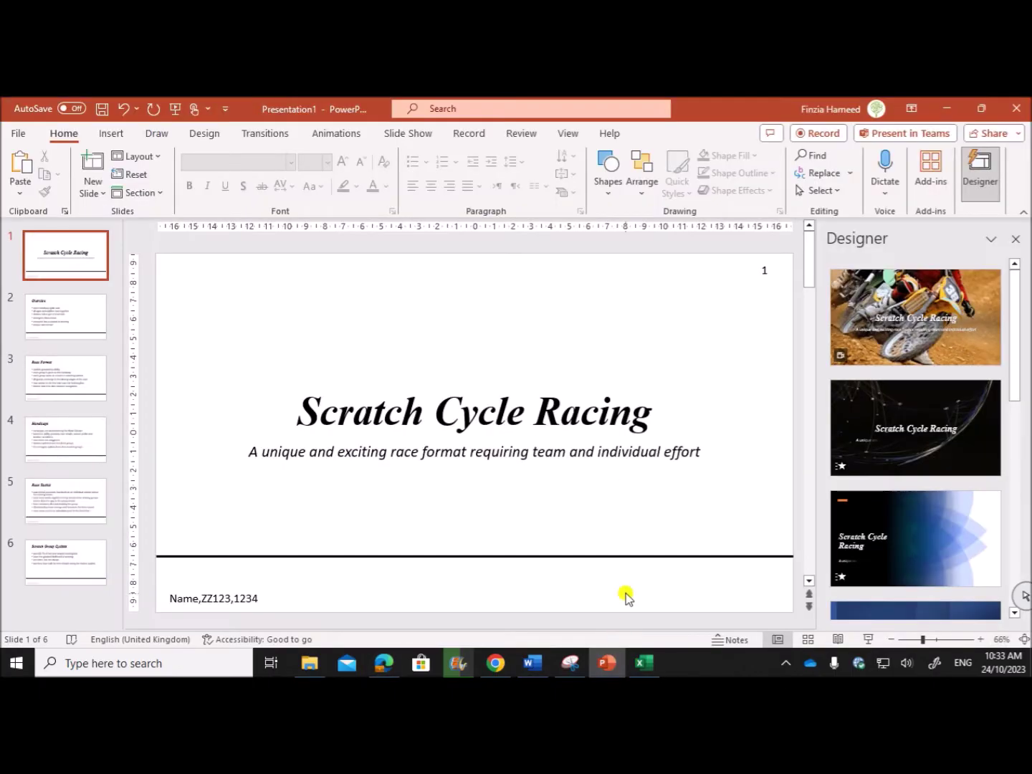
click(643, 663)
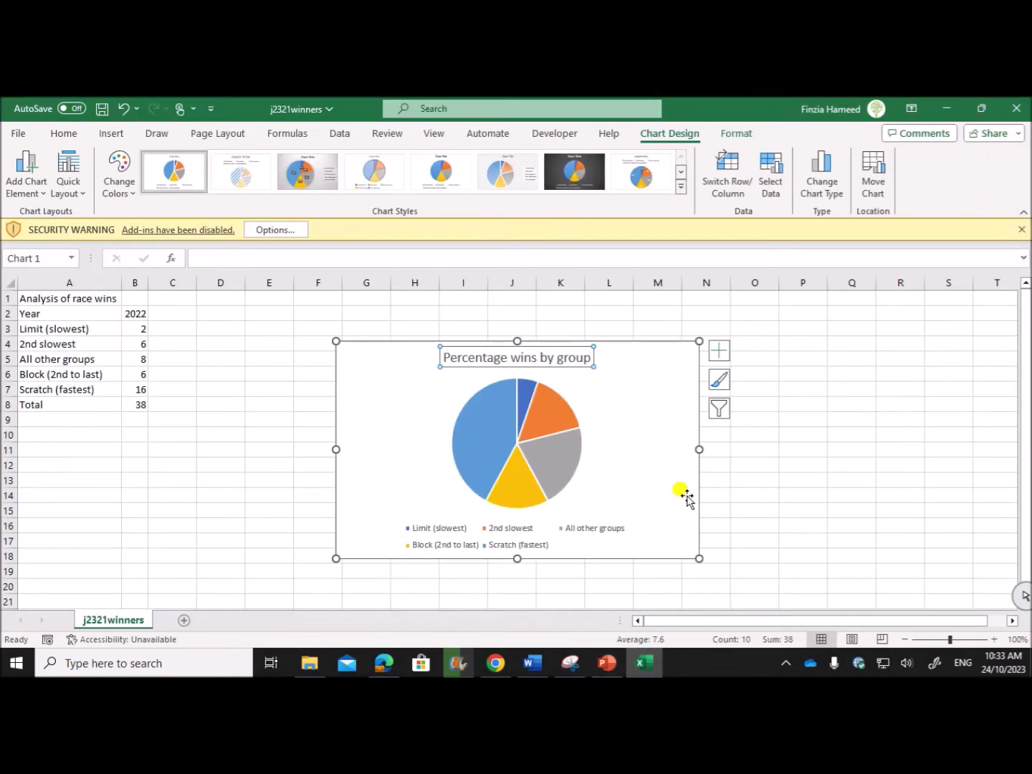
click(719, 352)
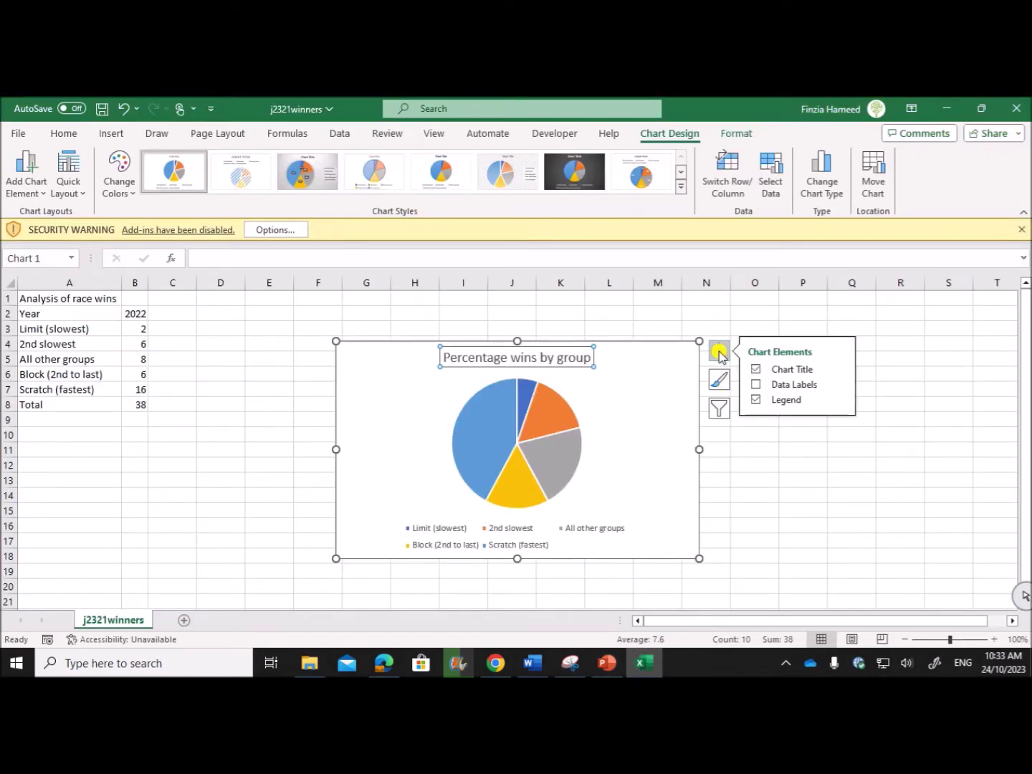
click(756, 384)
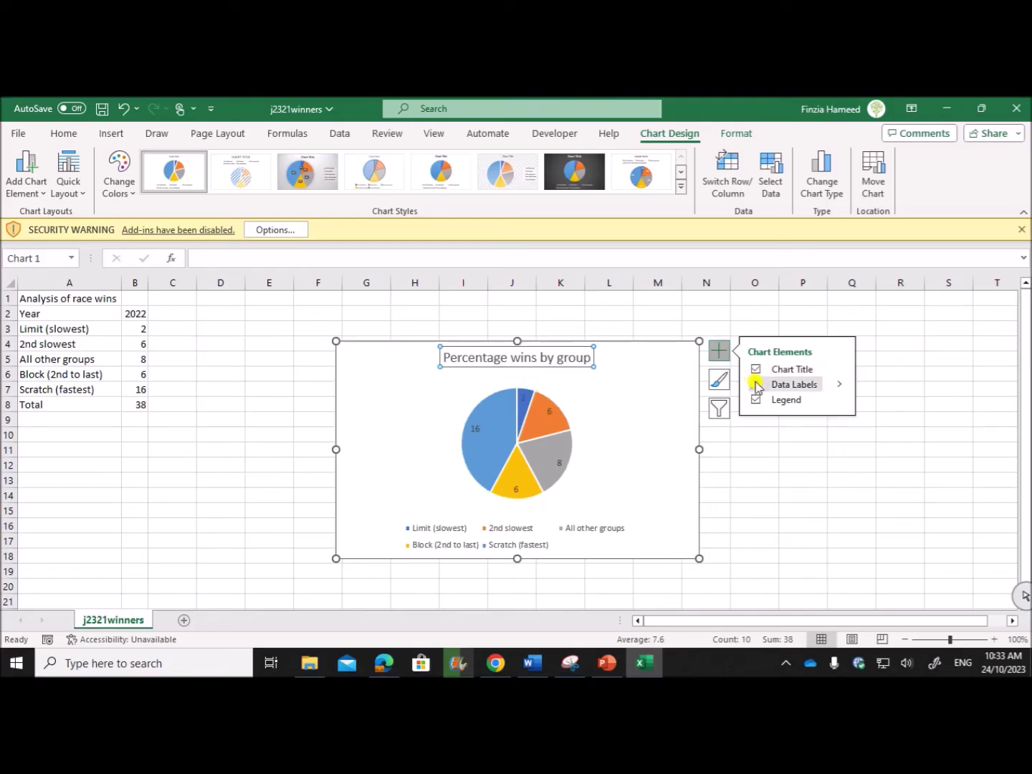
click(838, 384)
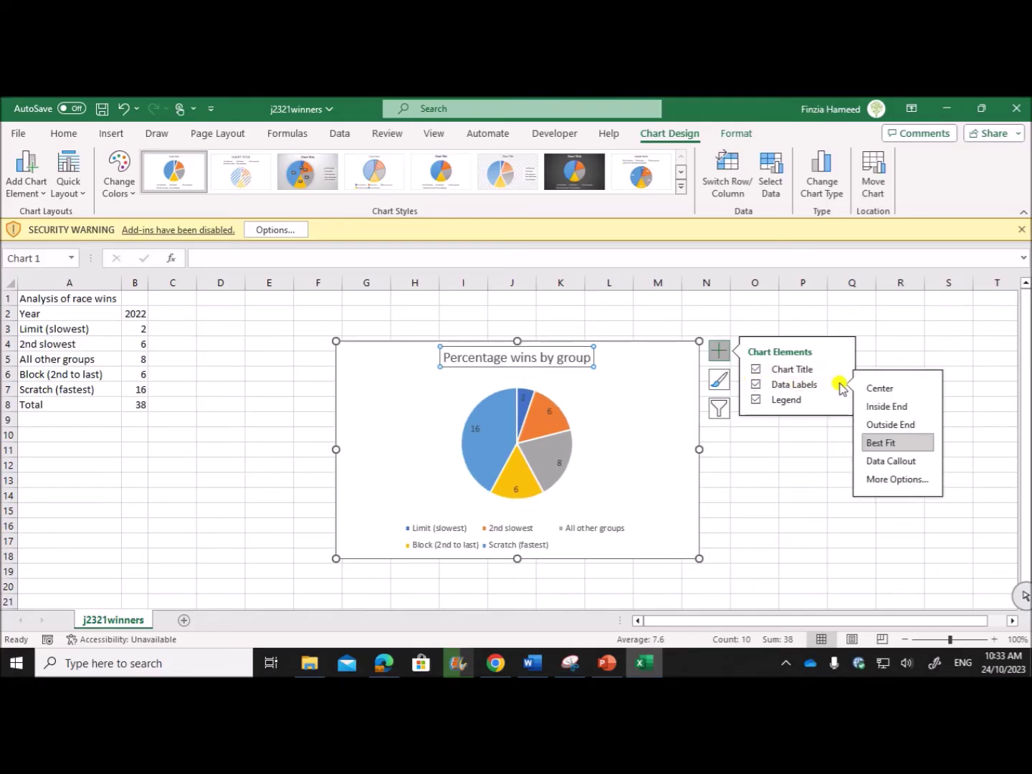
click(875, 479)
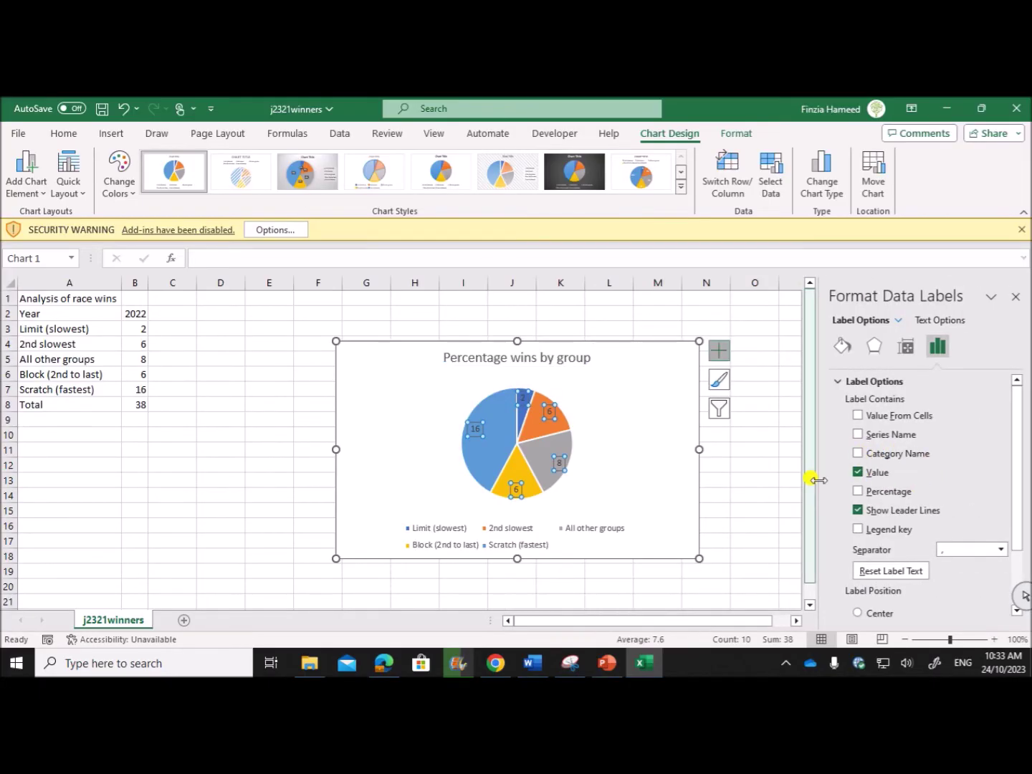
Make the sector labels show Category Name and Percentage instead of Value.
click(384, 662)
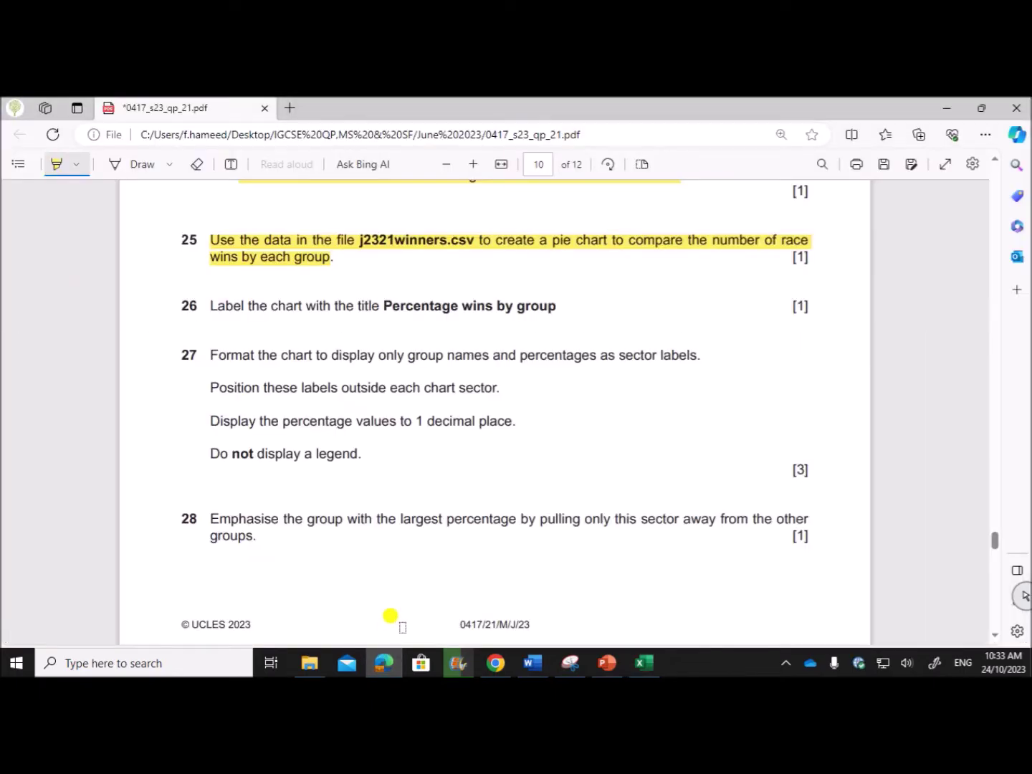
click(642, 661)
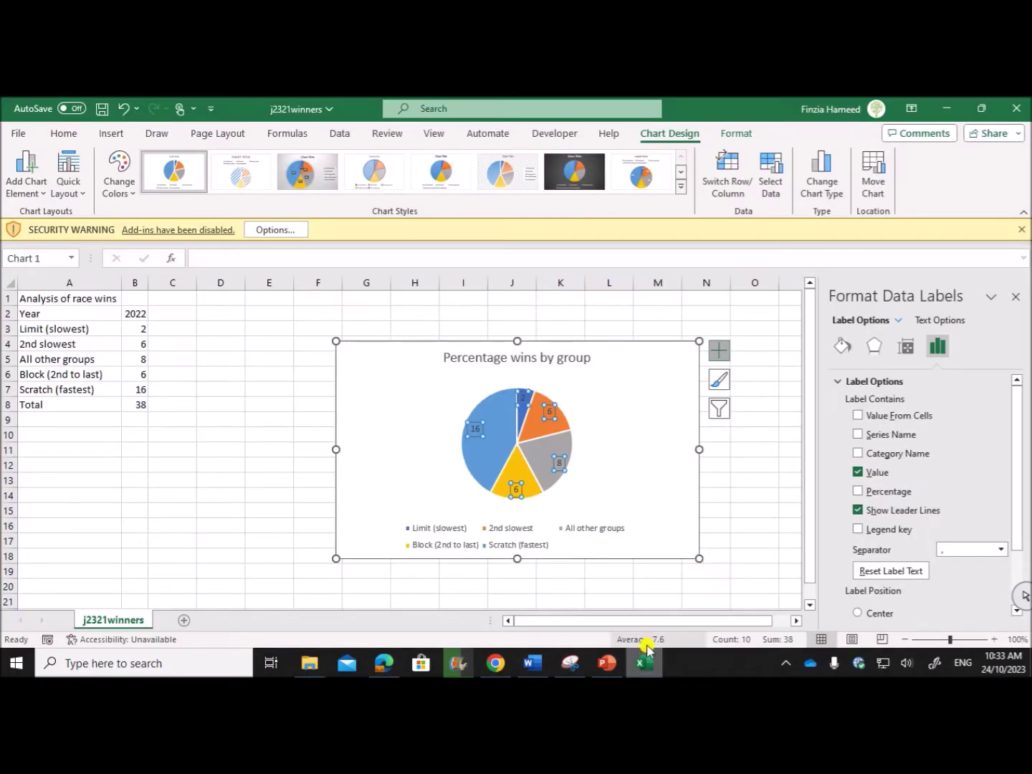
click(858, 455)
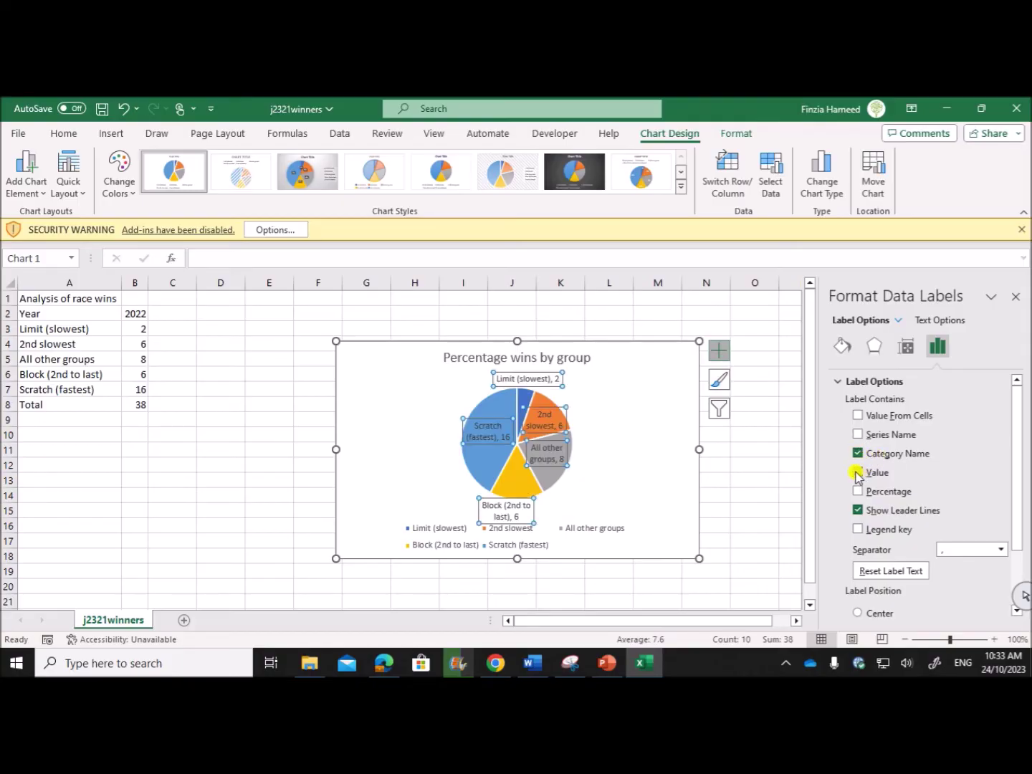
click(858, 474)
click(858, 491)
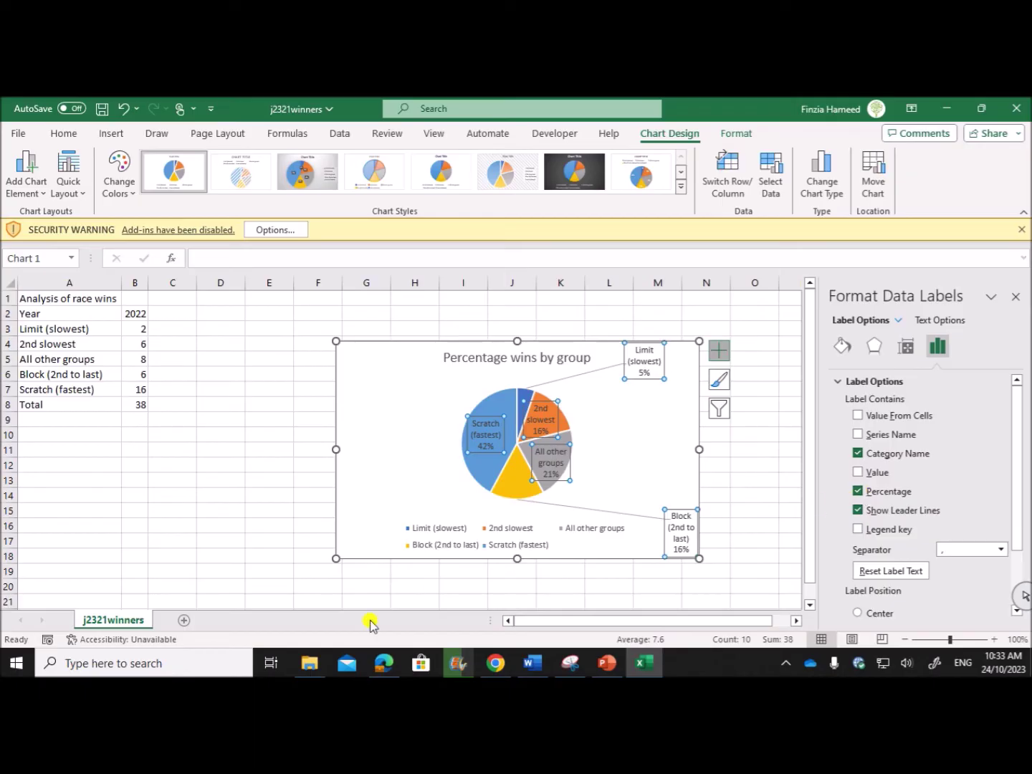
click(384, 662)
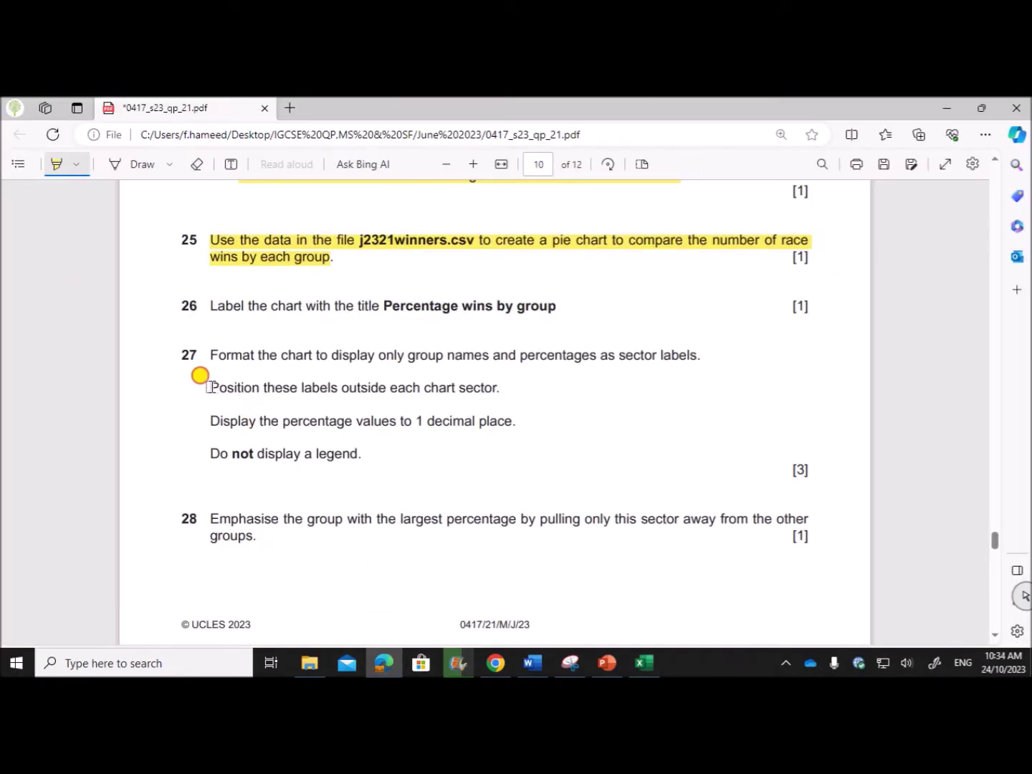
Highlight the 'Position these labels outside' line and set the label position to Outside End.
drag(209, 387, 500, 395)
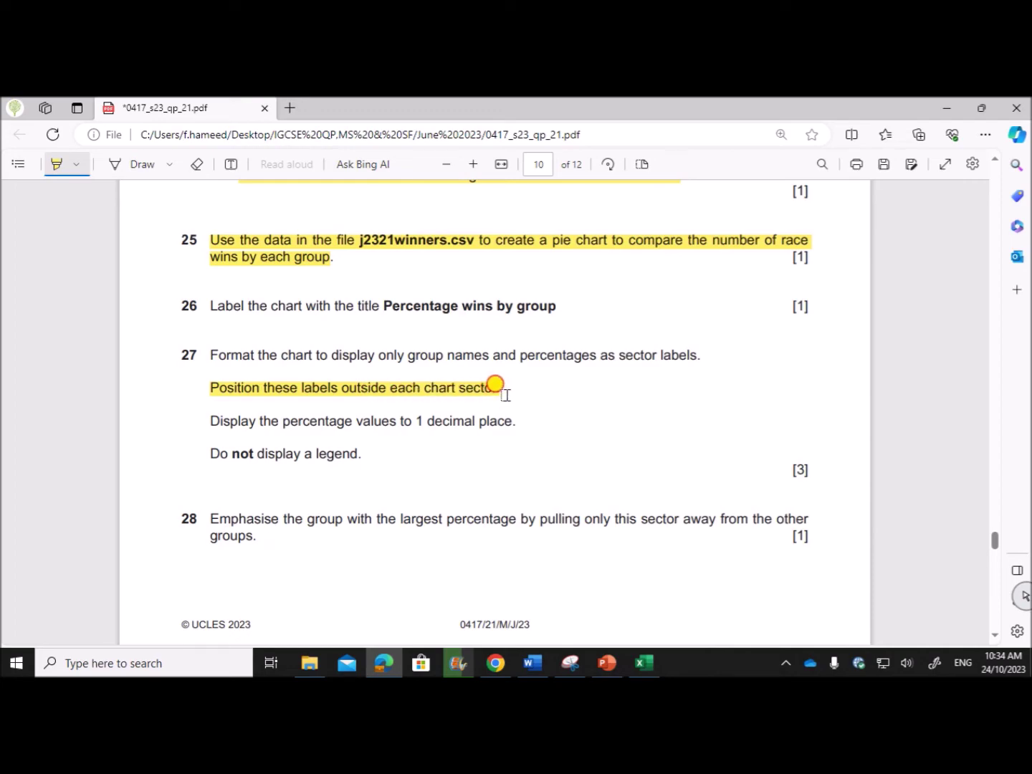
drag(503, 399, 501, 397)
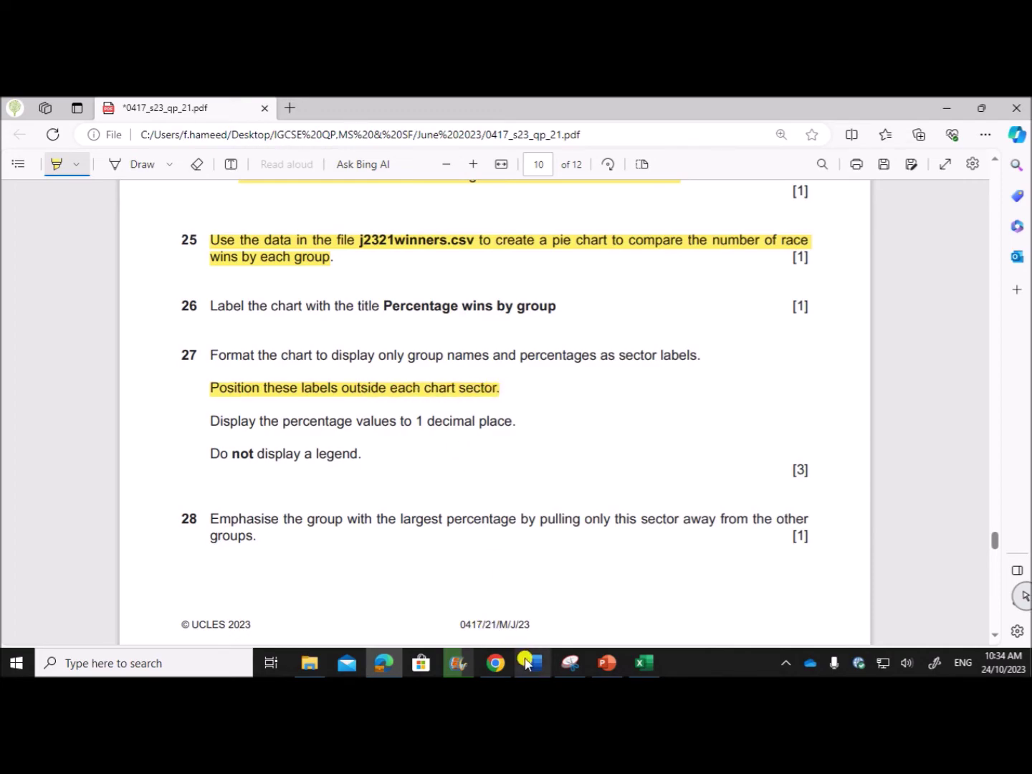
click(644, 663)
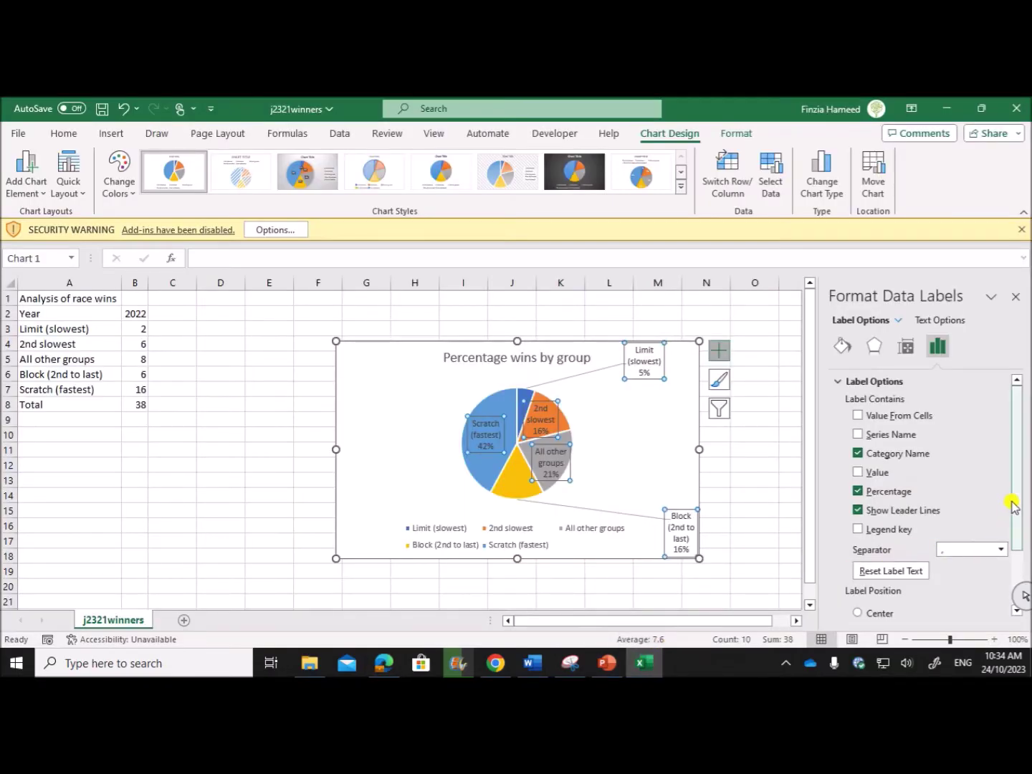
drag(1020, 467, 970, 560)
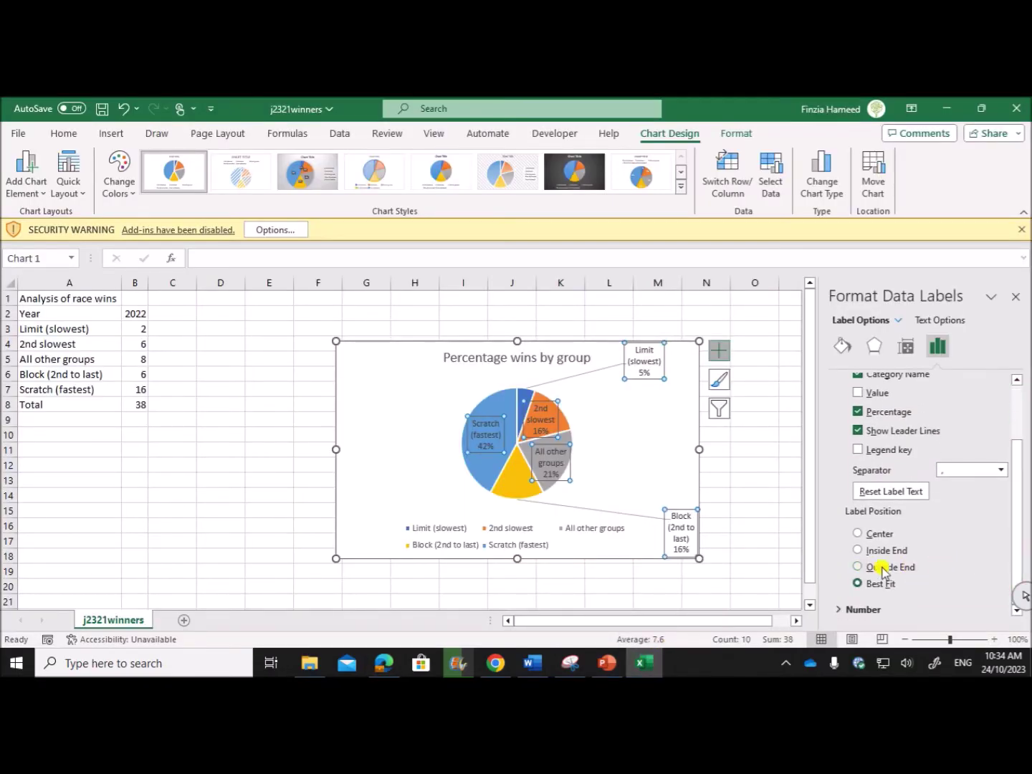
click(858, 567)
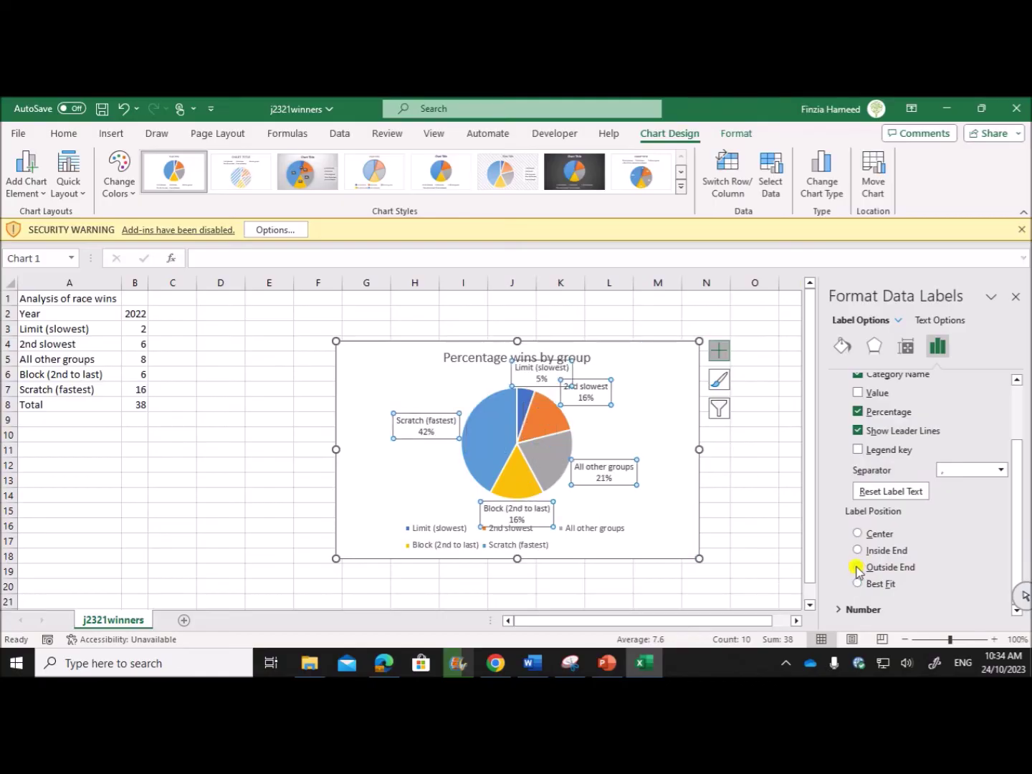
click(380, 659)
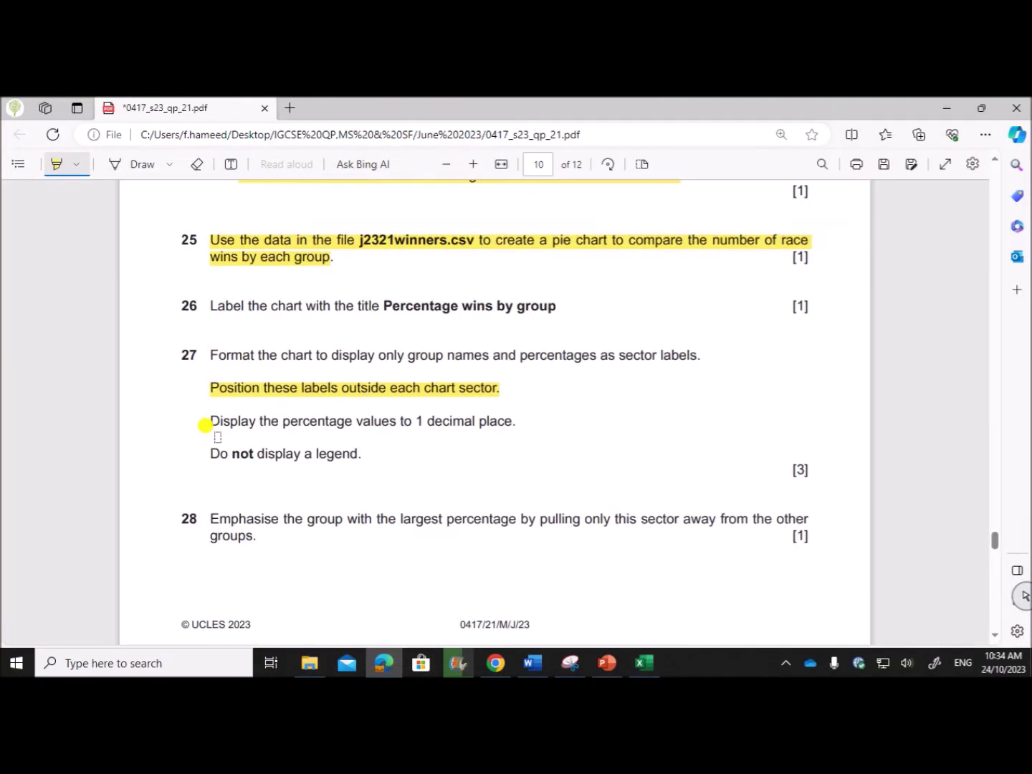
Highlight the exam paper's one-decimal-place instruction.
drag(215, 424, 524, 433)
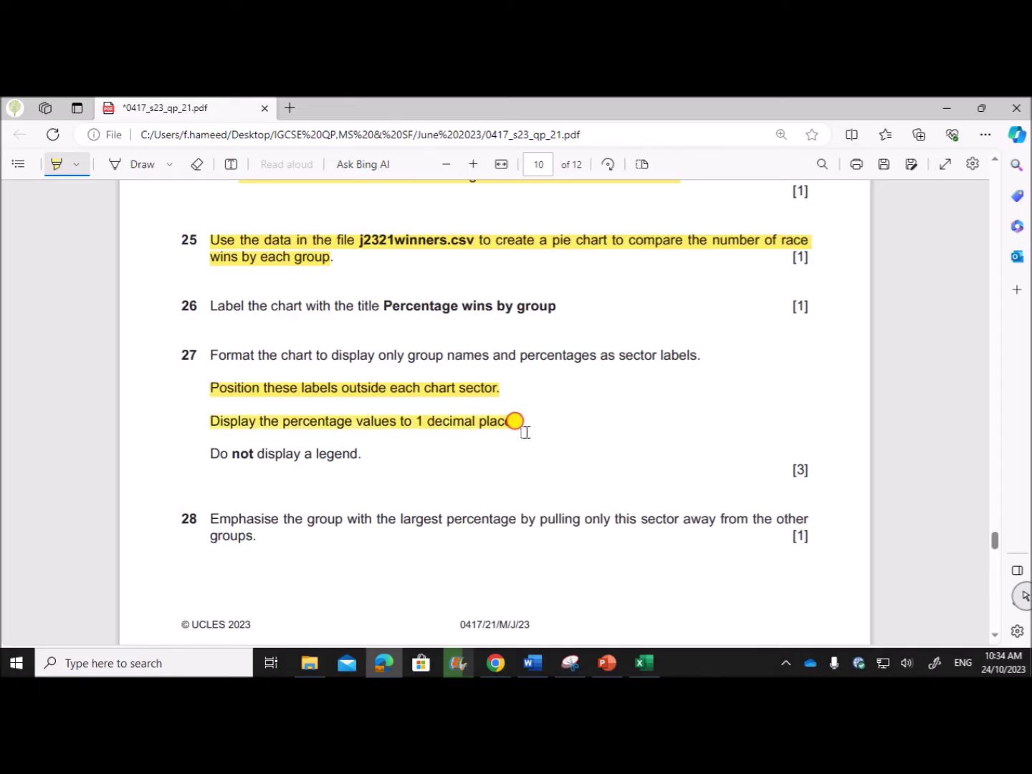
mouse_move(640, 662)
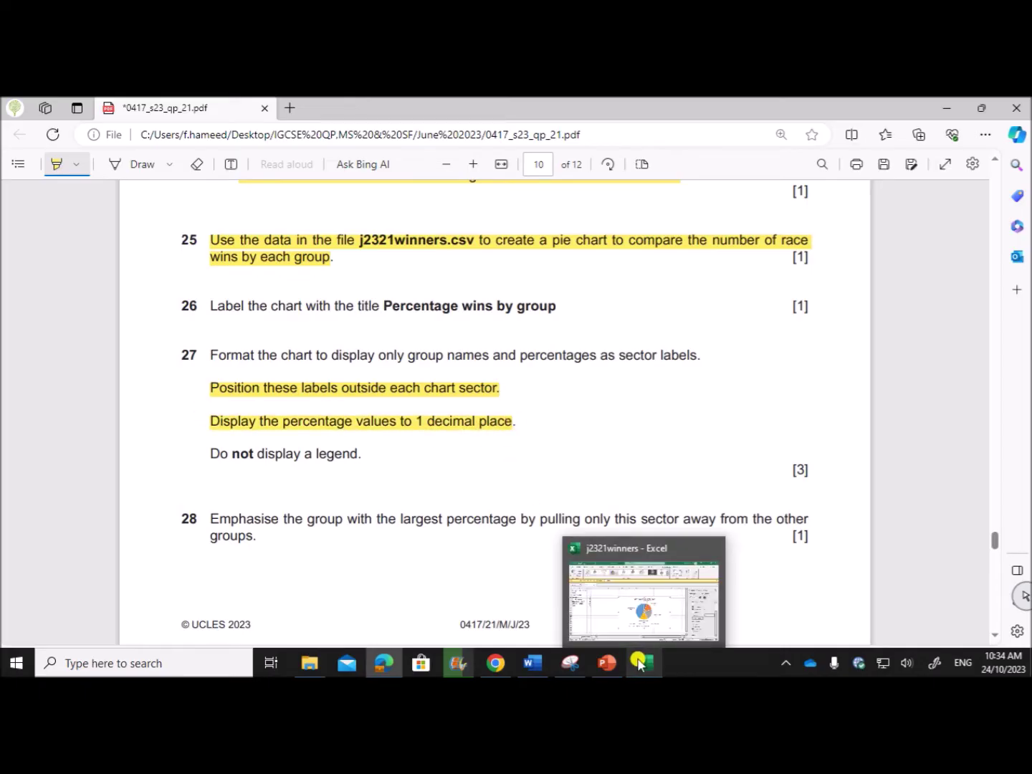
click(644, 662)
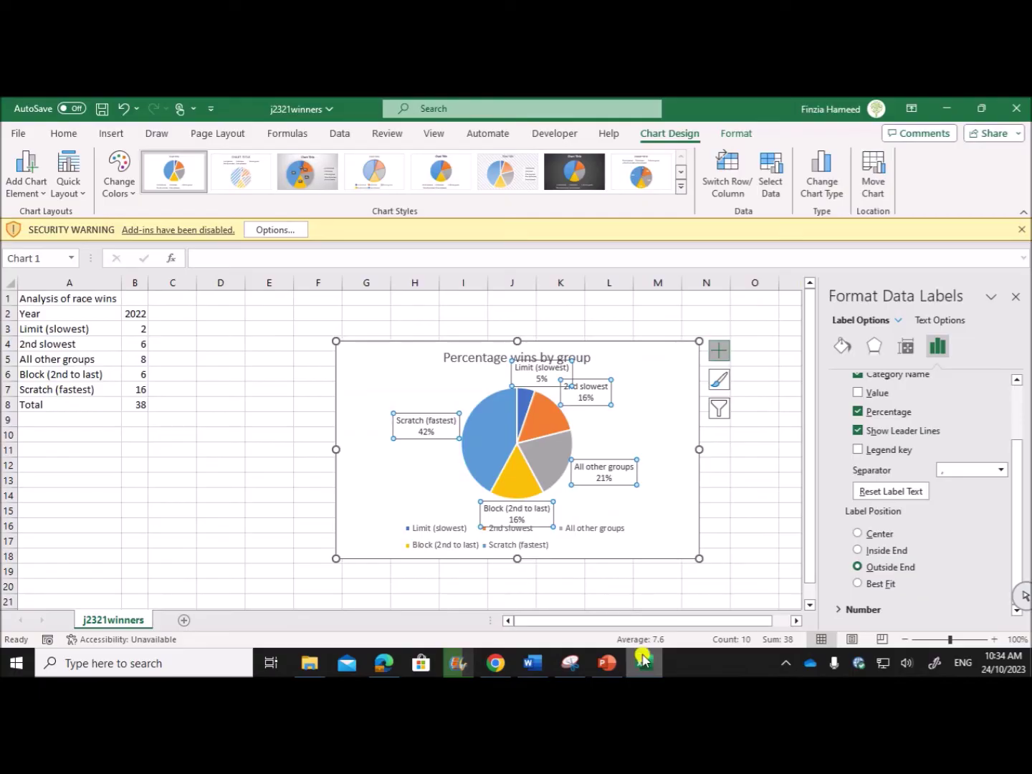
Format the data label numbers as Percentage with 1 decimal place, e.g. 42.1%.
click(847, 611)
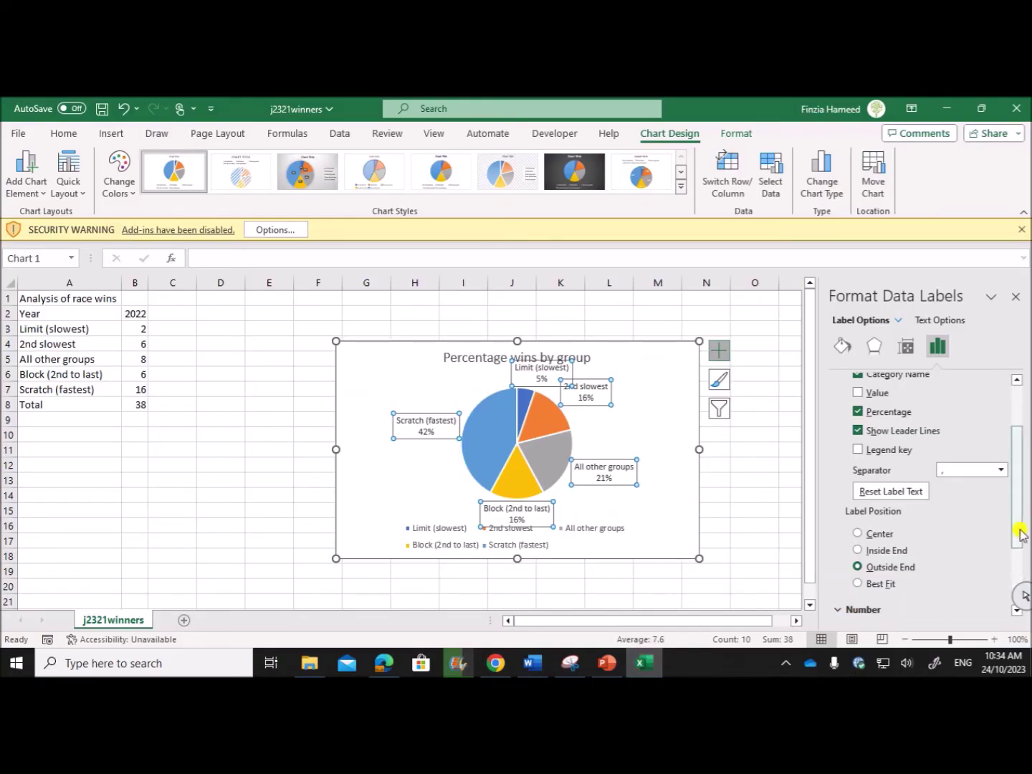
drag(1020, 533, 1018, 599)
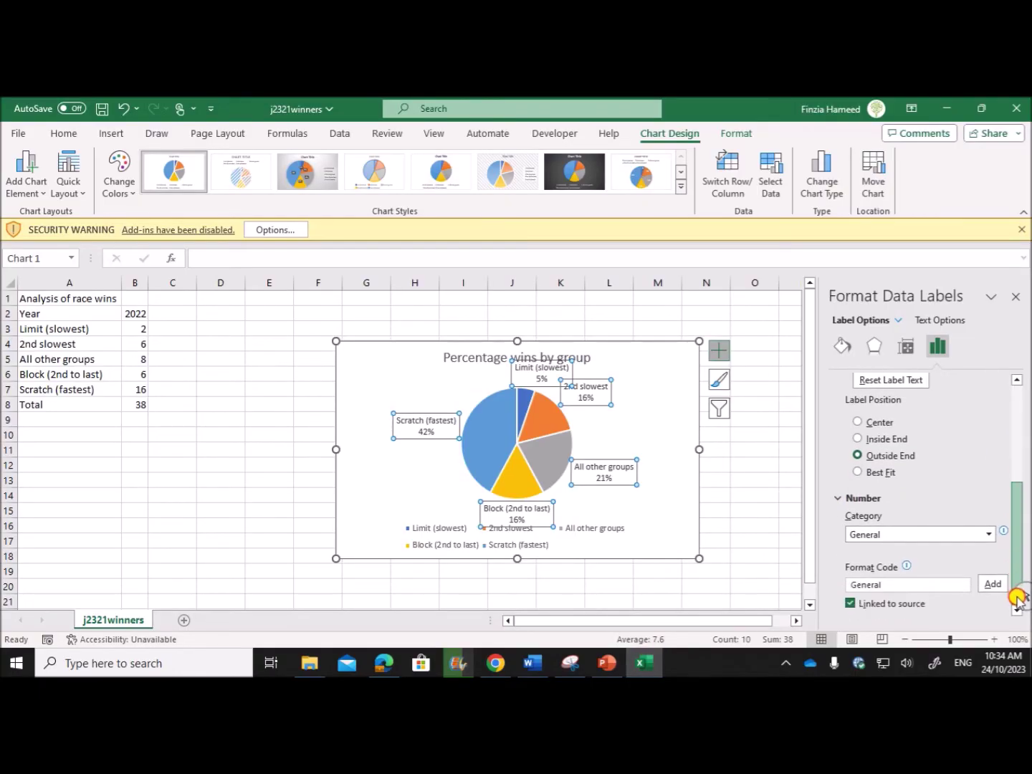
click(990, 539)
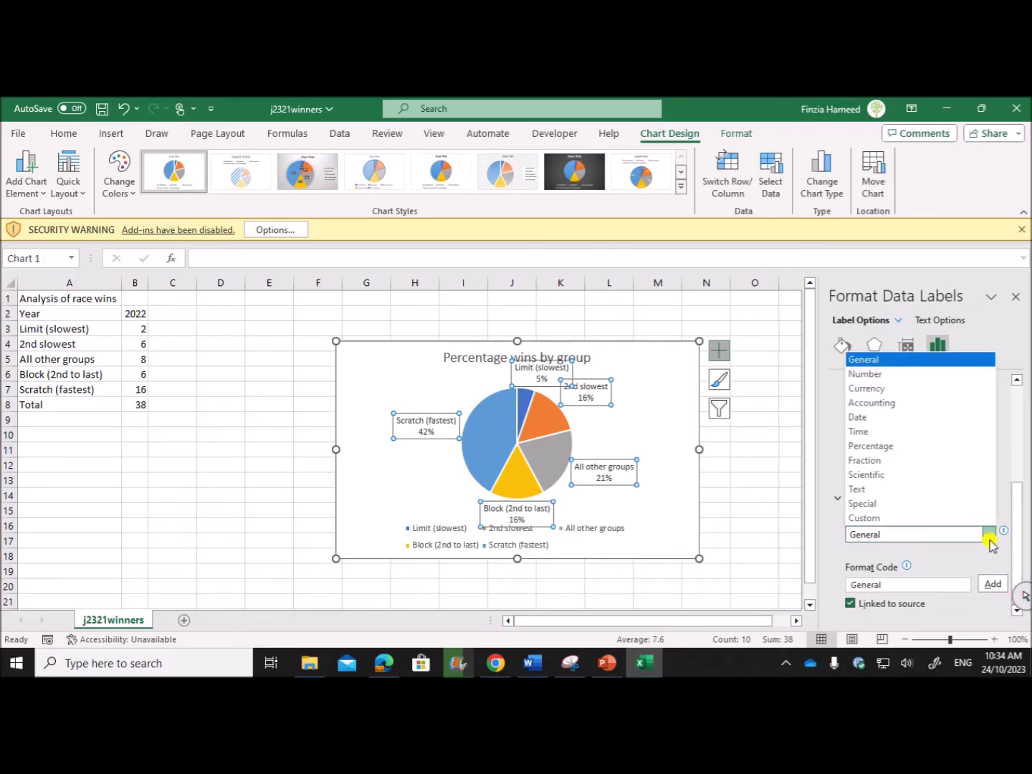
click(881, 376)
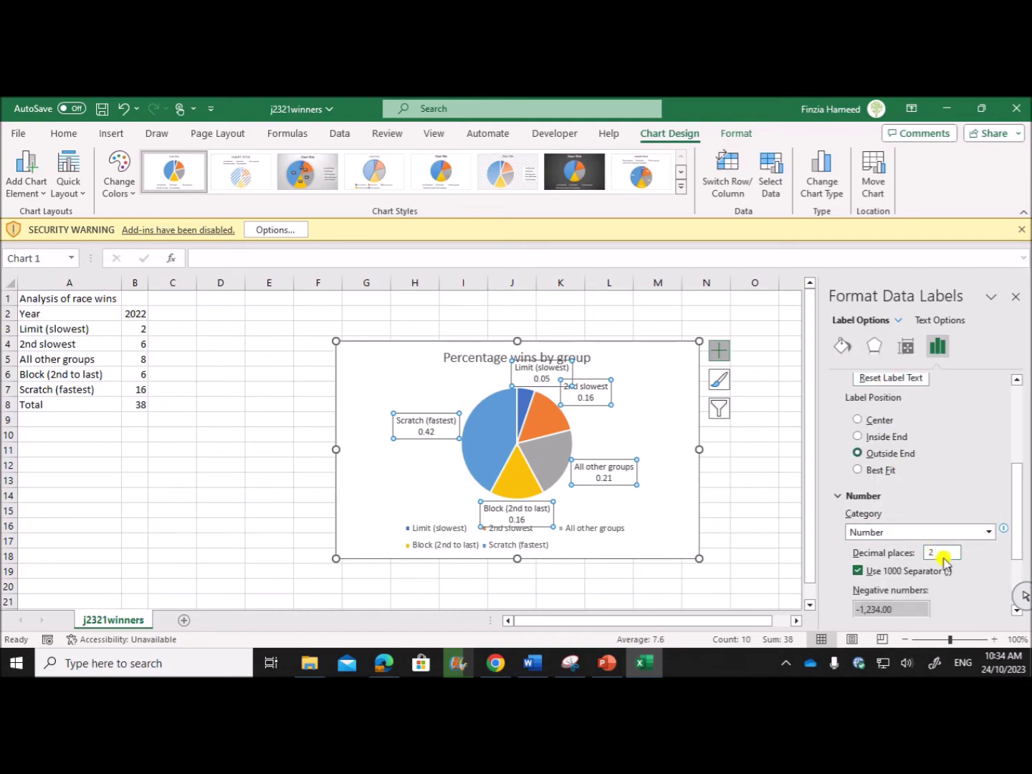
click(986, 532)
click(889, 441)
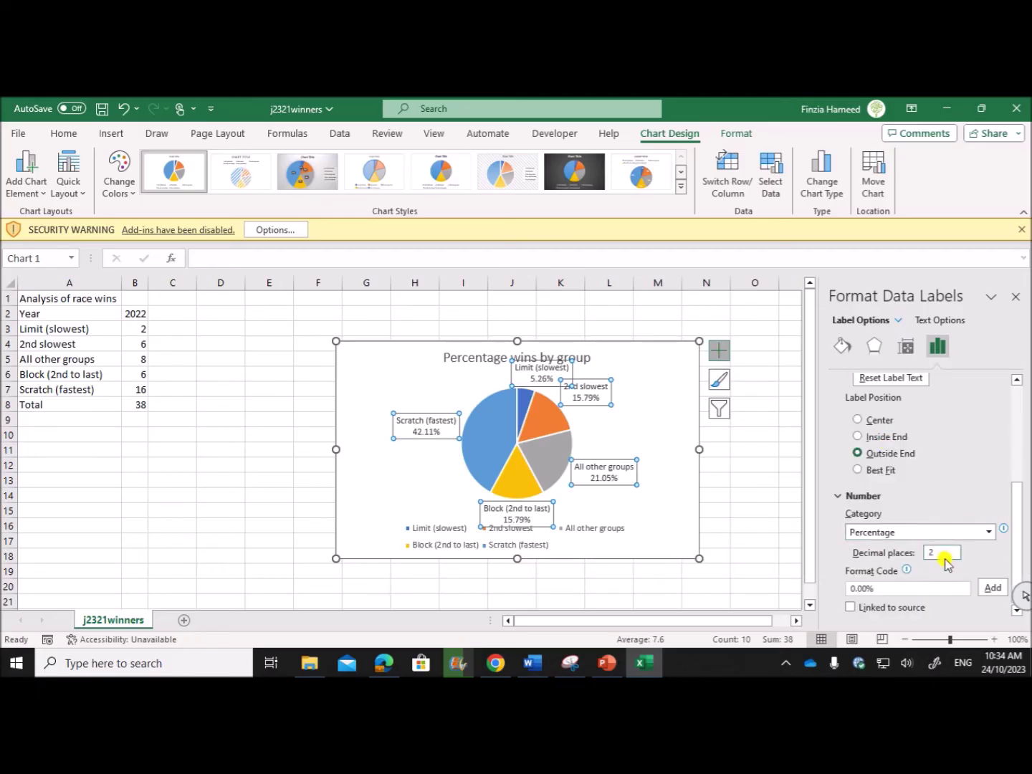
double_click(932, 552)
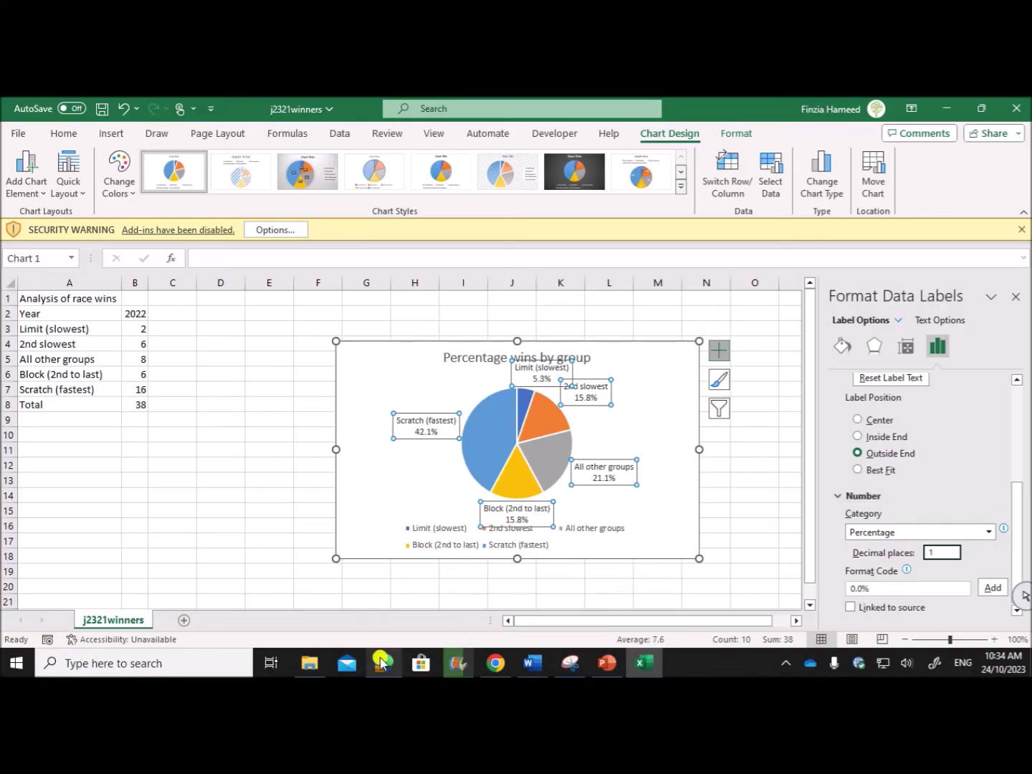
Highlight the exam paper's instruction not to display a legend on the pie chart.
mouse_move(384, 663)
click(384, 605)
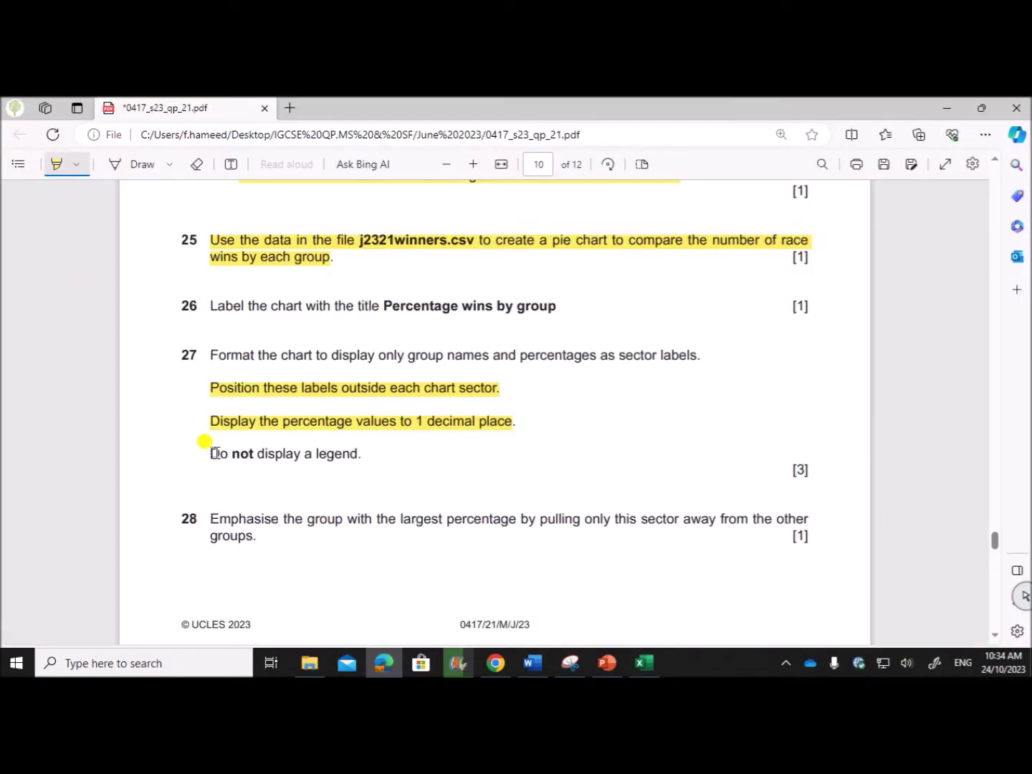
drag(207, 449, 361, 453)
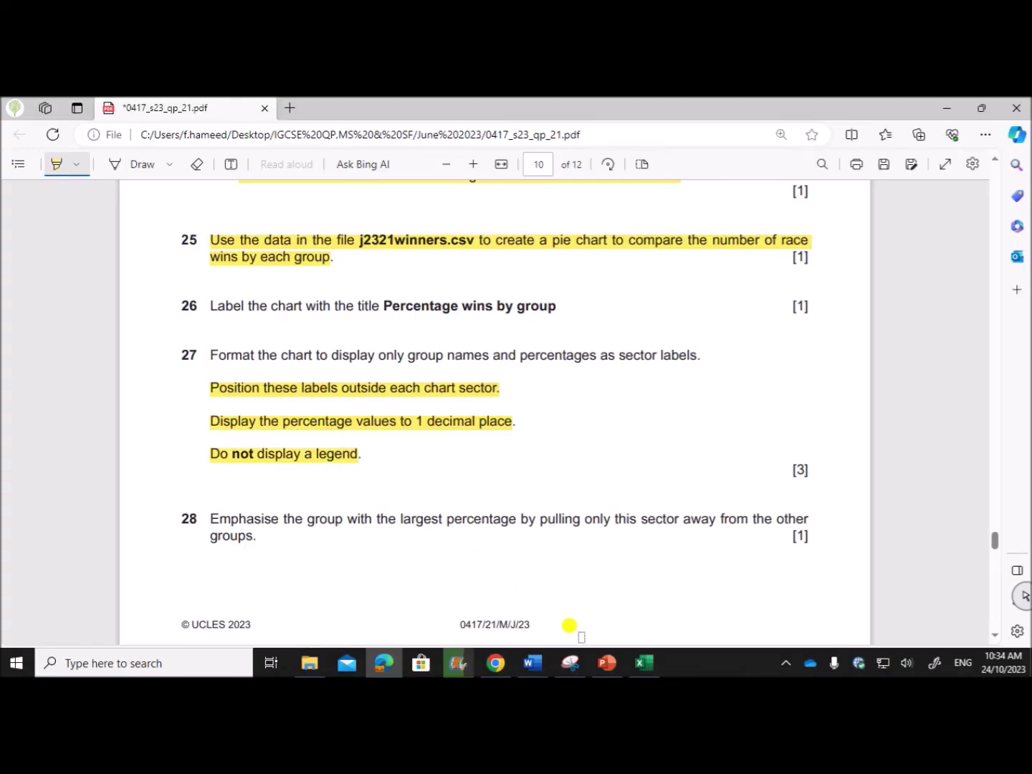
click(607, 663)
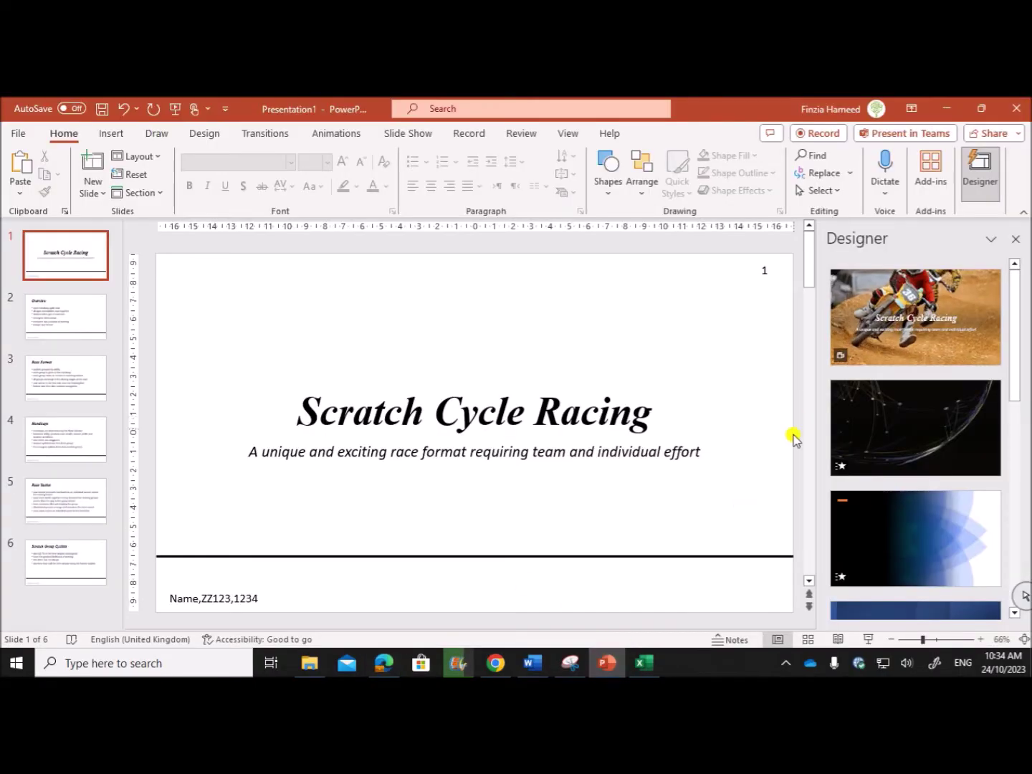
click(645, 663)
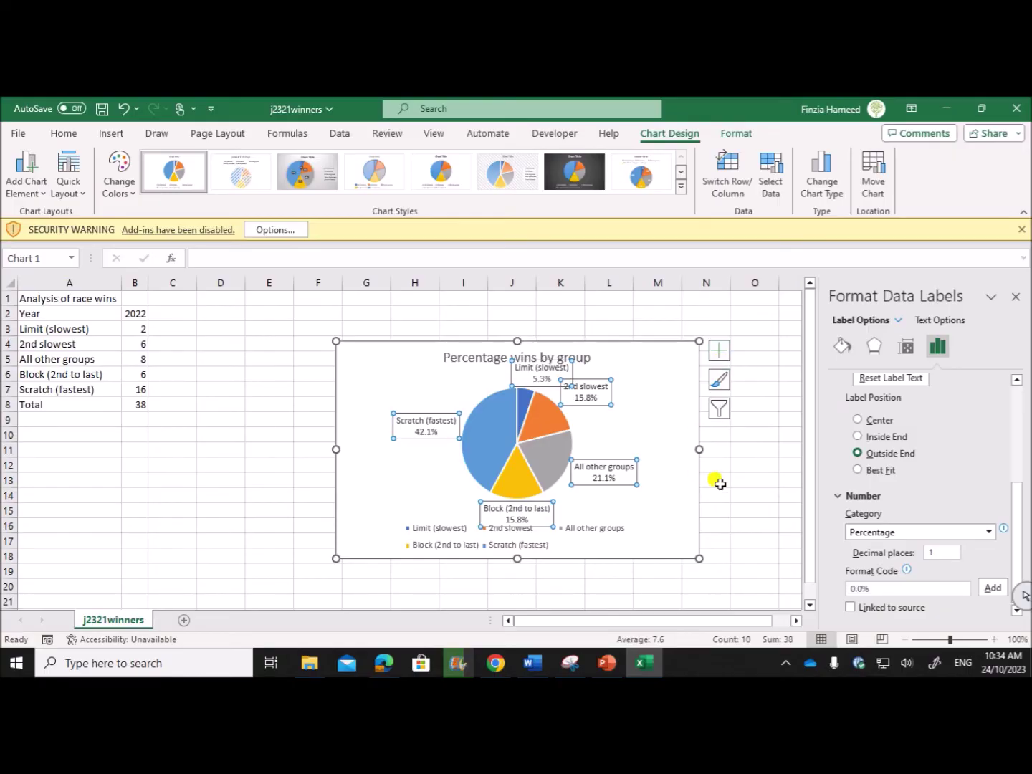
Untick Legend in the pie chart's Chart Elements so the pie grows larger.
click(713, 480)
click(669, 374)
click(719, 350)
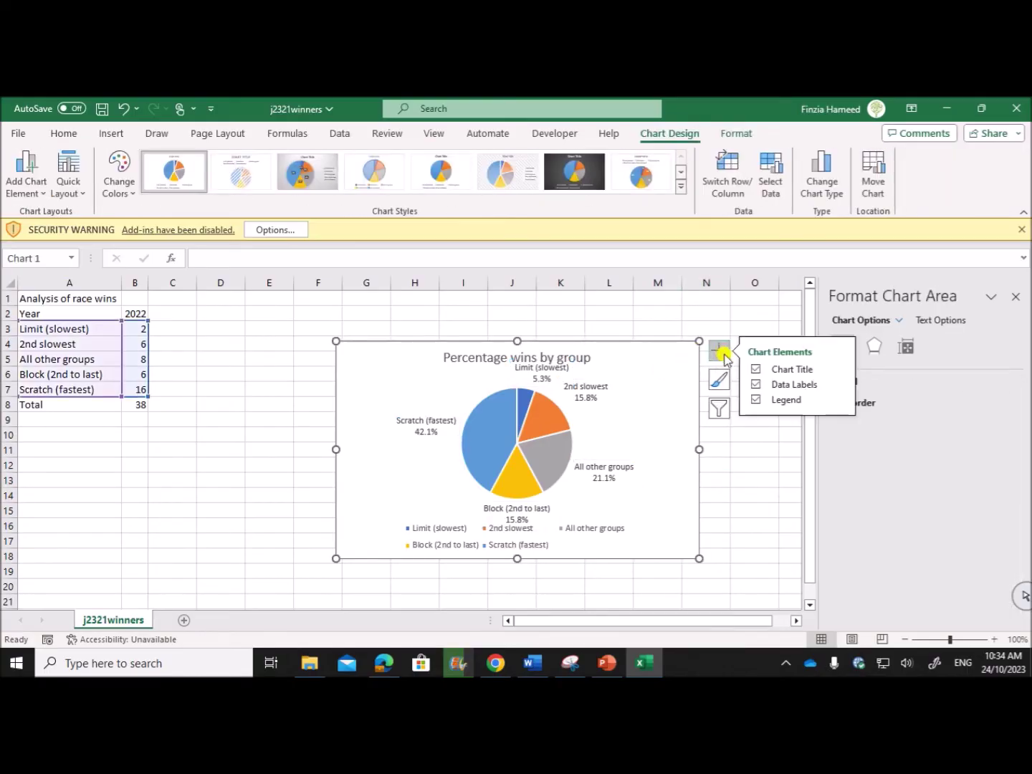
click(757, 400)
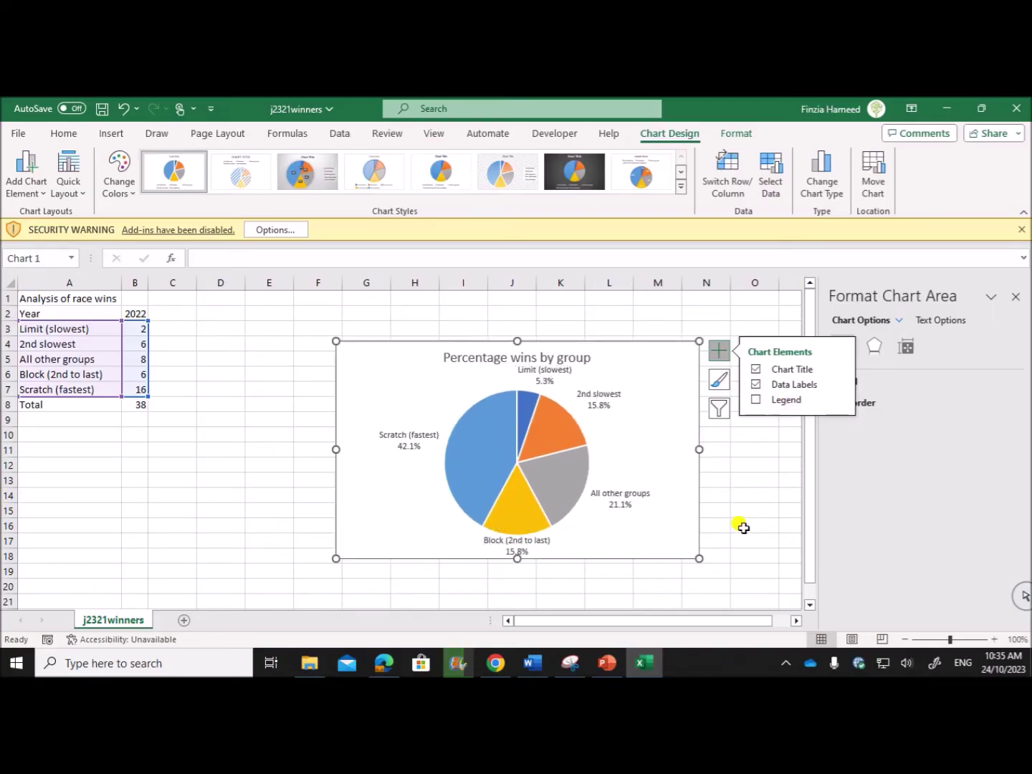
click(752, 528)
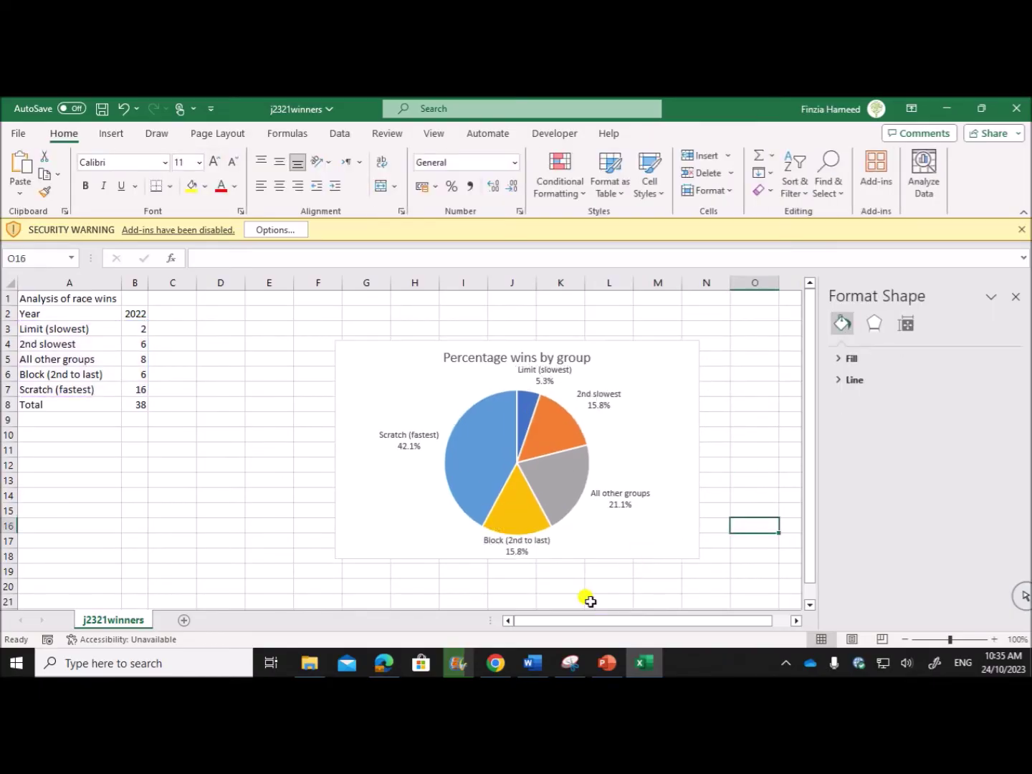
Highlight question 28 about emphasising the largest group in the exam paper.
click(384, 663)
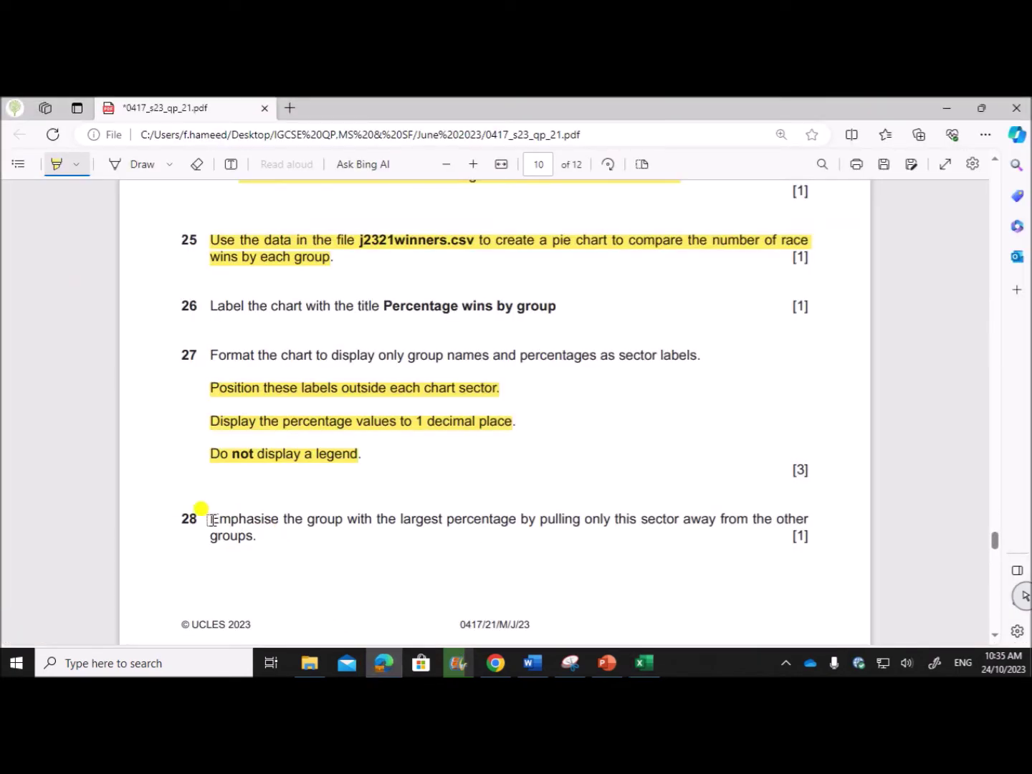
drag(212, 520, 785, 523)
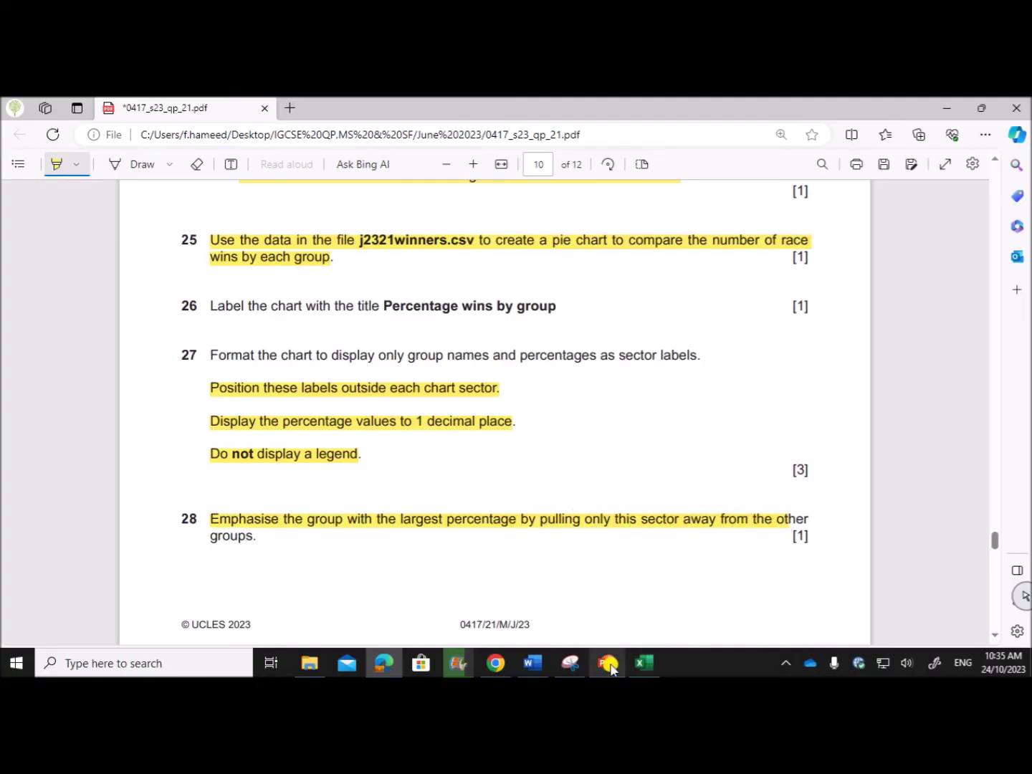
click(642, 663)
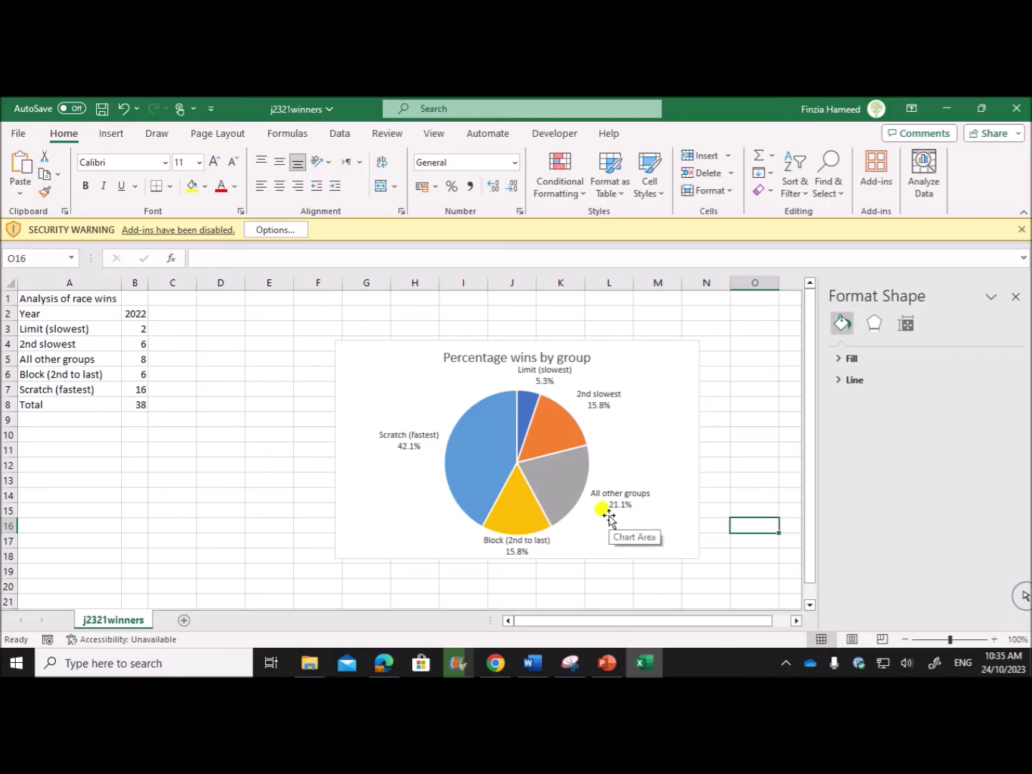
Pull the Scratch (fastest) 42.1% slice out from the rest of the pie.
click(481, 465)
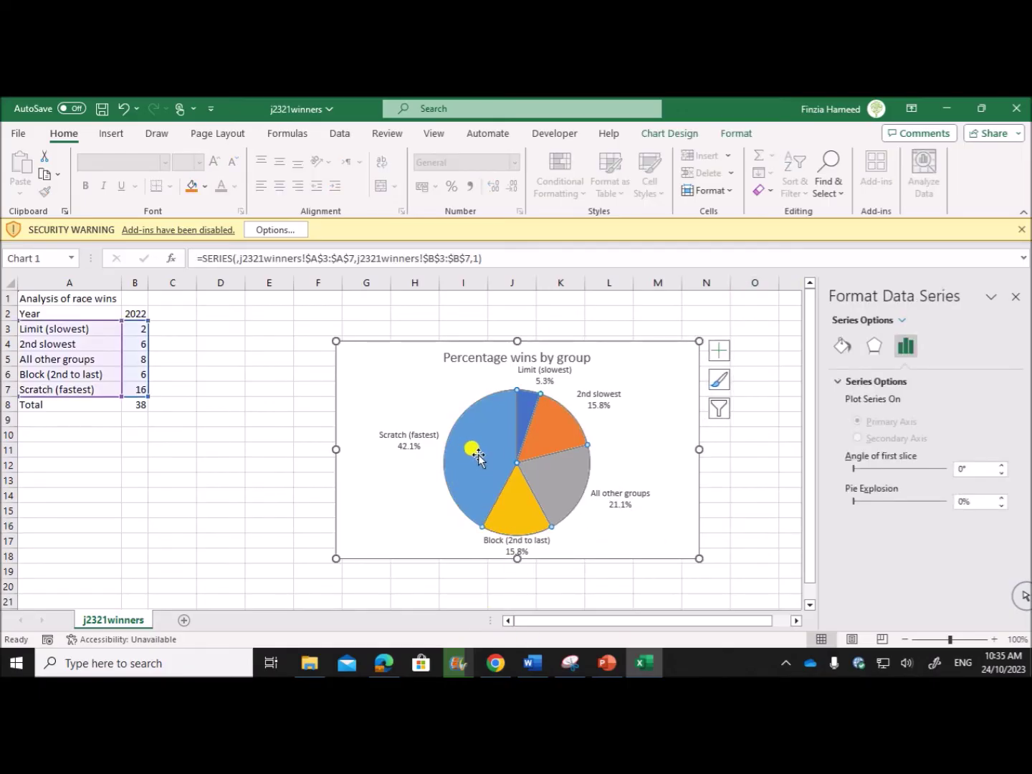
click(477, 453)
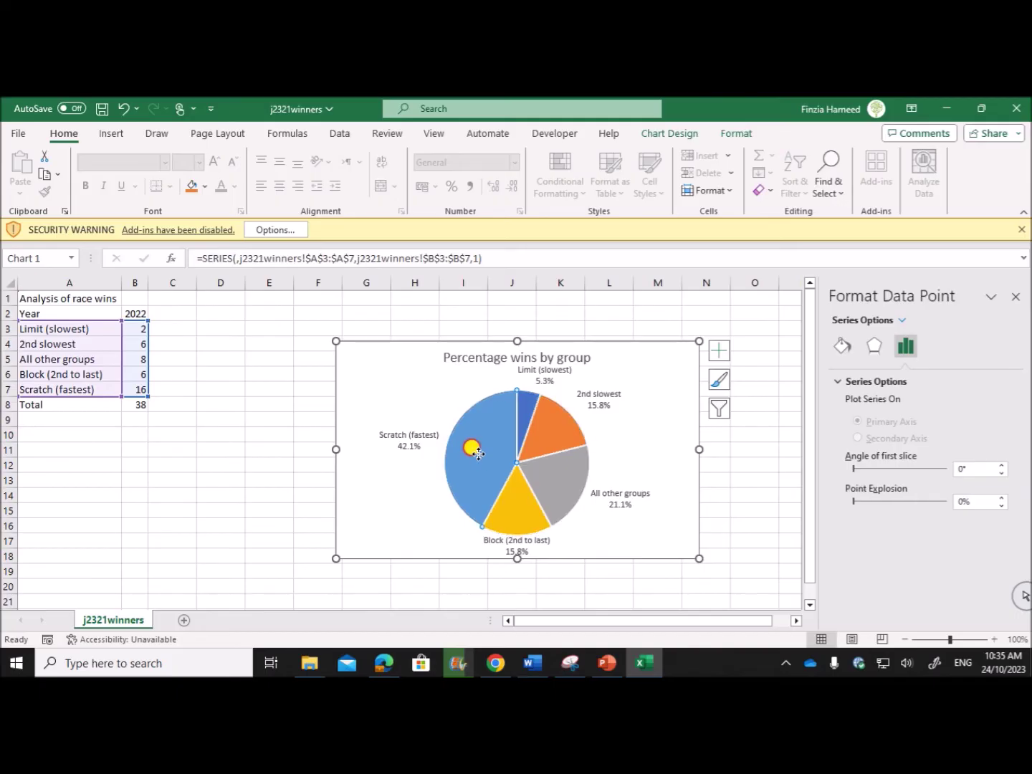
drag(477, 453, 461, 449)
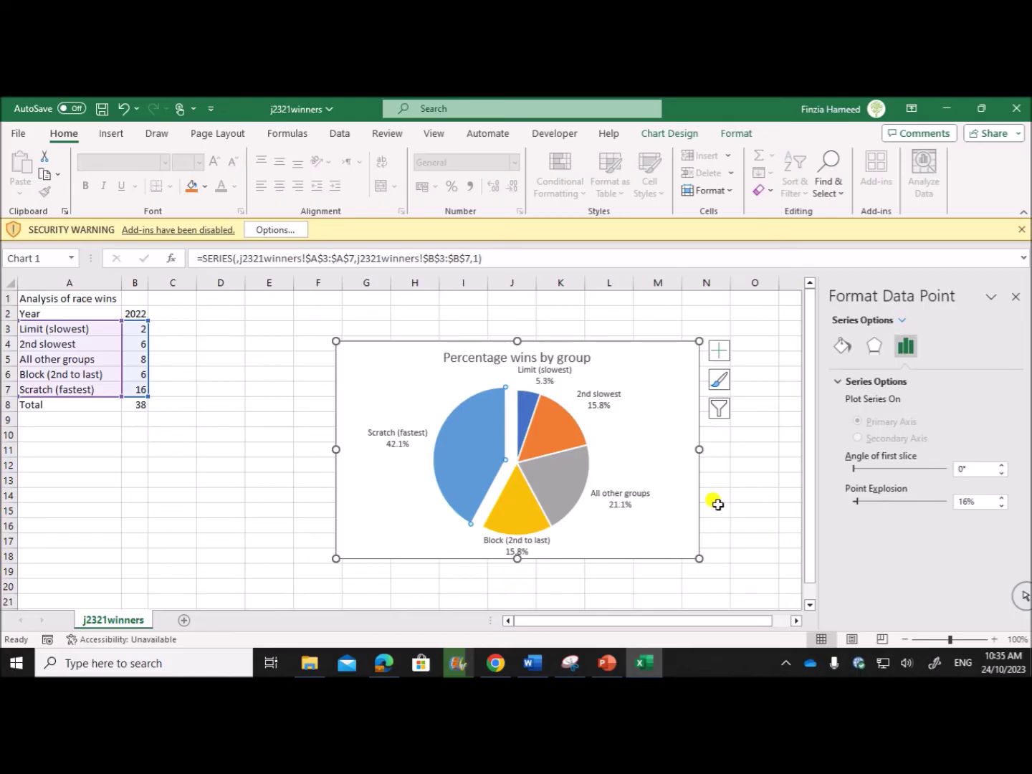
Select the whole chart area and scroll the exam paper down to question 29.
click(688, 527)
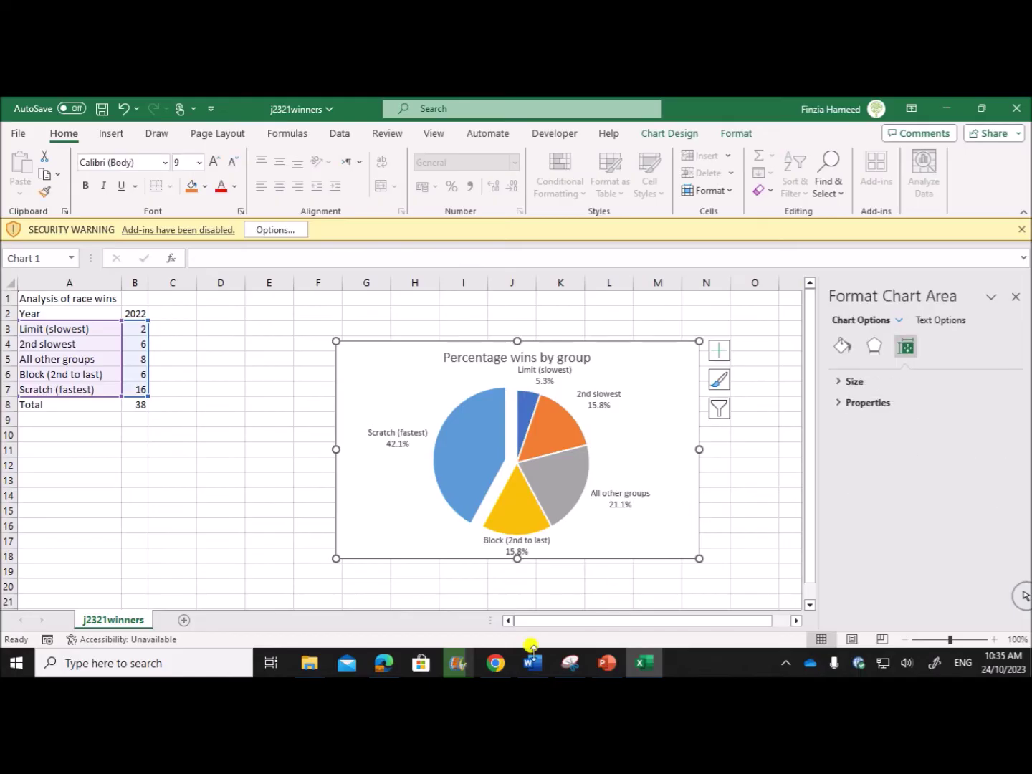
click(385, 663)
scroll(436, 546, down, 6)
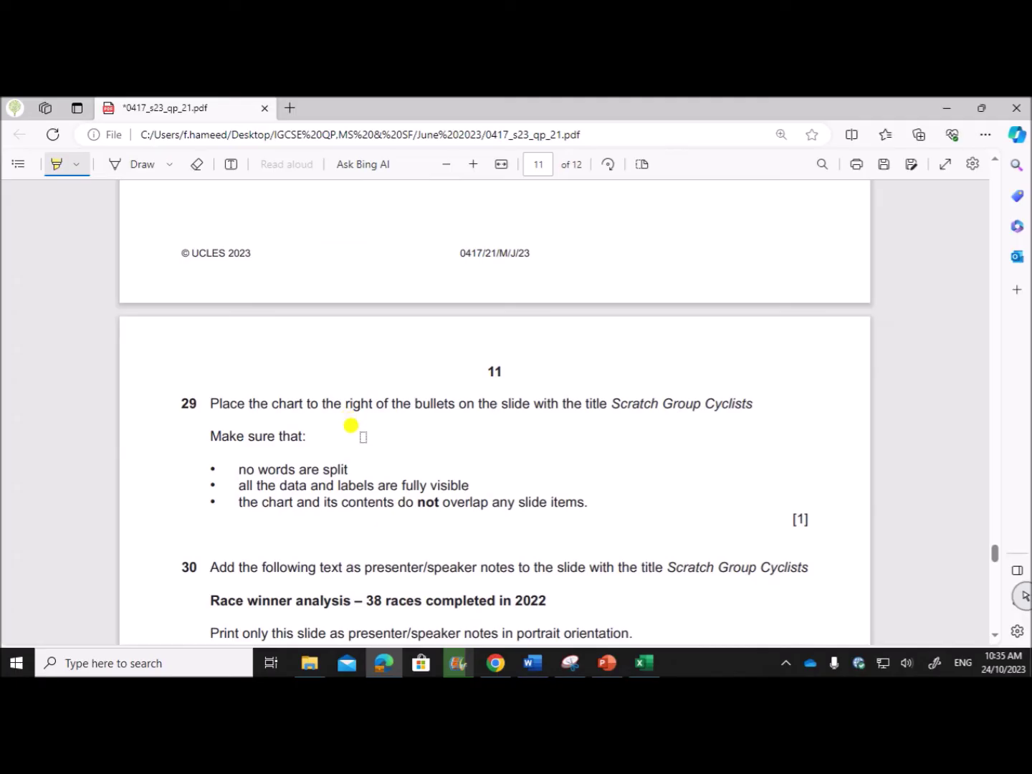
On slide 6, Scratch Group Cyclists, narrow the bullet text box to leave the right half empty.
click(643, 663)
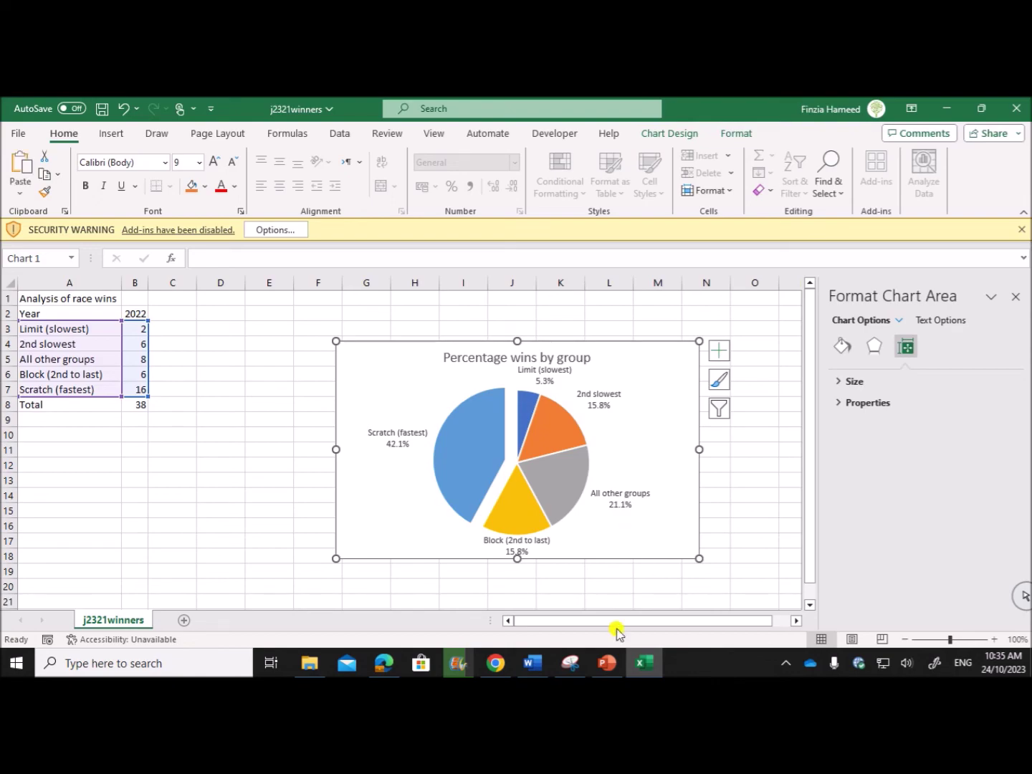
click(607, 663)
click(80, 372)
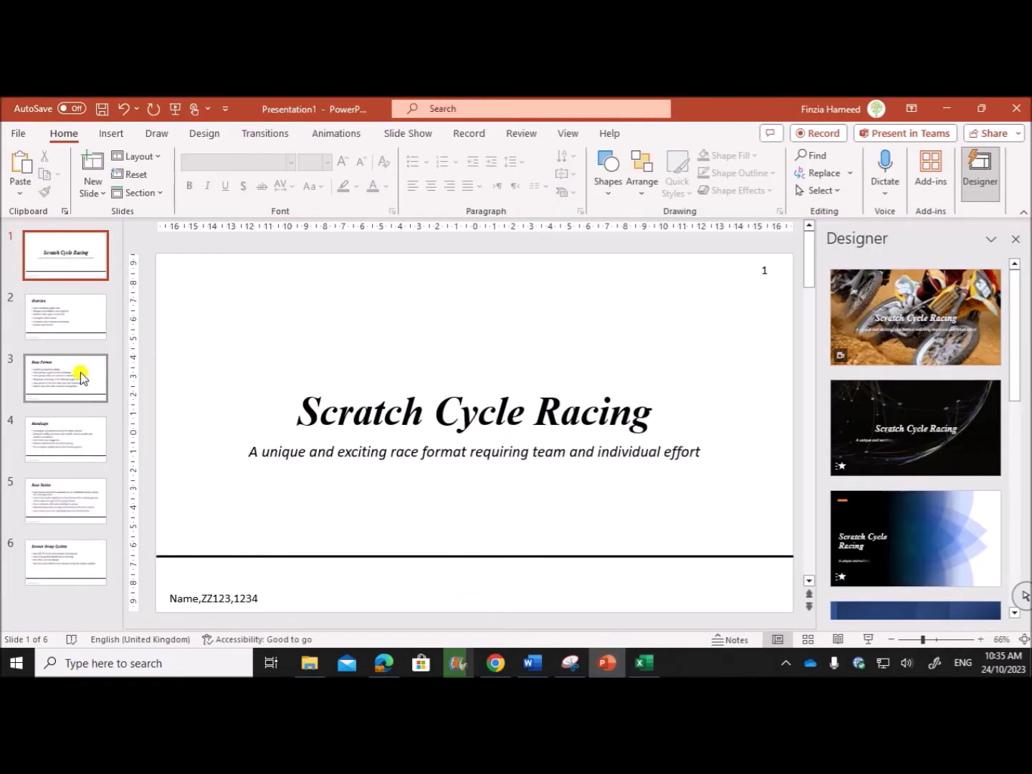
click(58, 548)
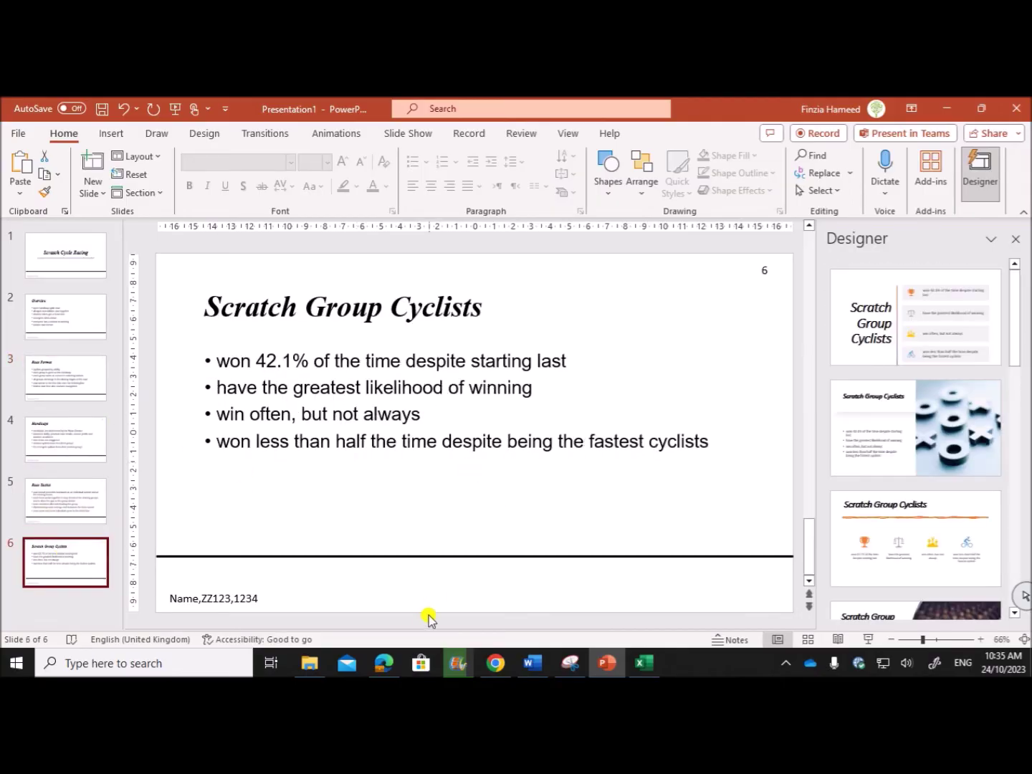
click(384, 663)
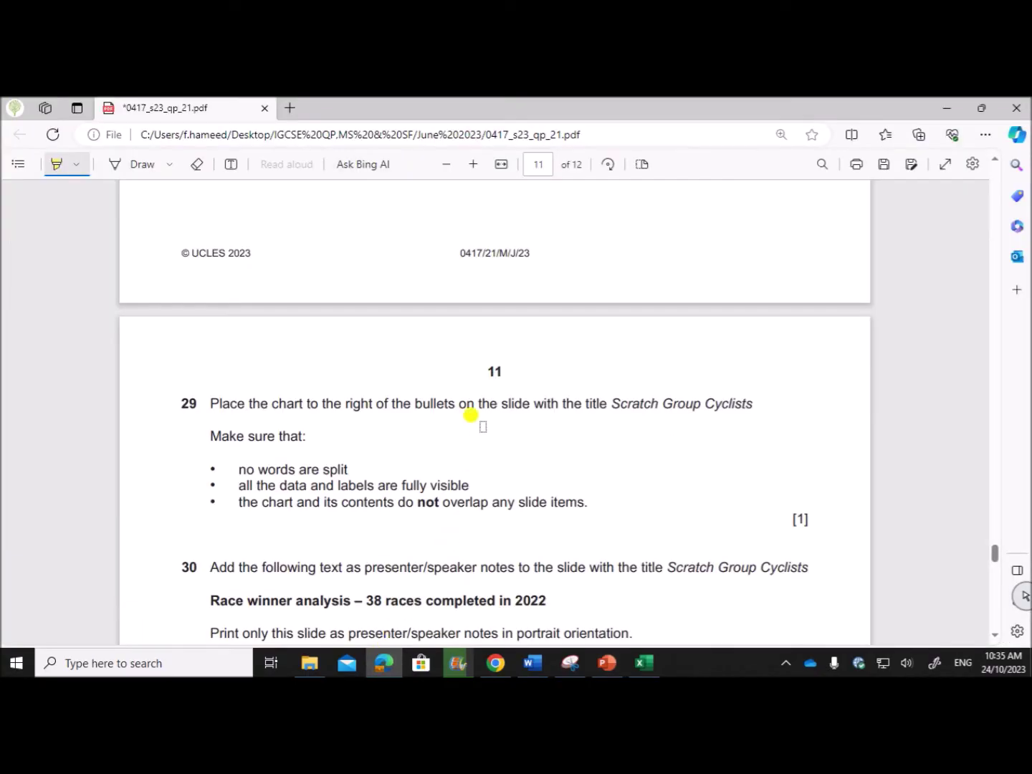
click(610, 663)
click(492, 436)
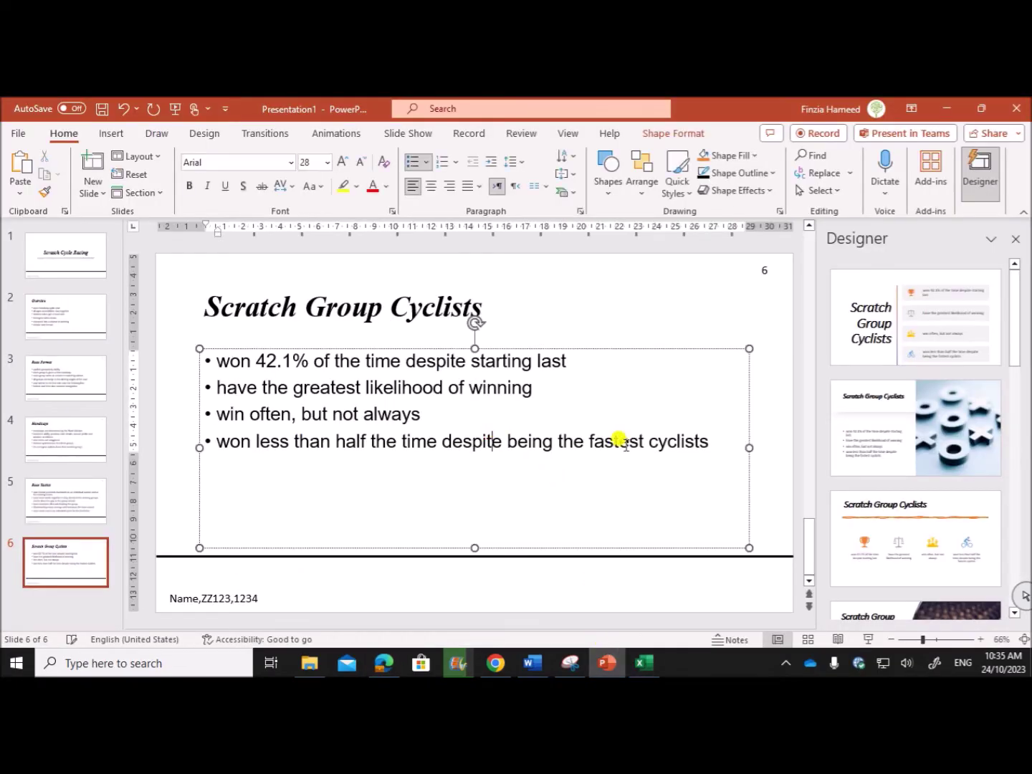
drag(748, 445, 479, 416)
click(606, 423)
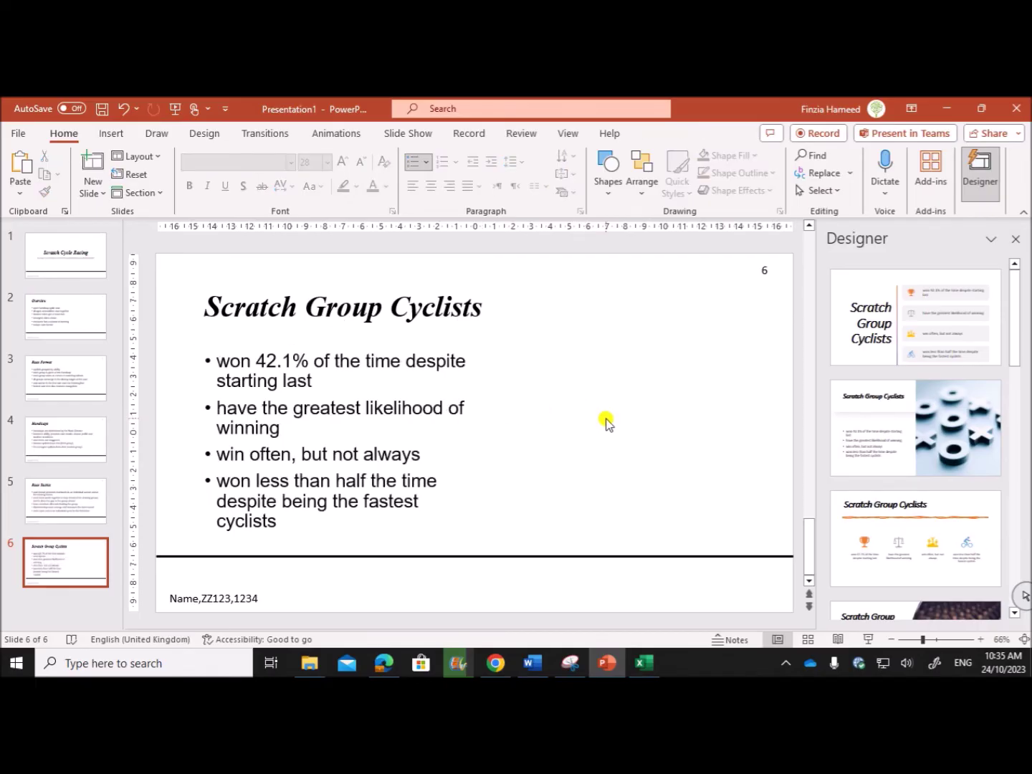
Paste the pie chart, move it right of the bullets, and enlarge it to fill that side.
key(ctrl+v)
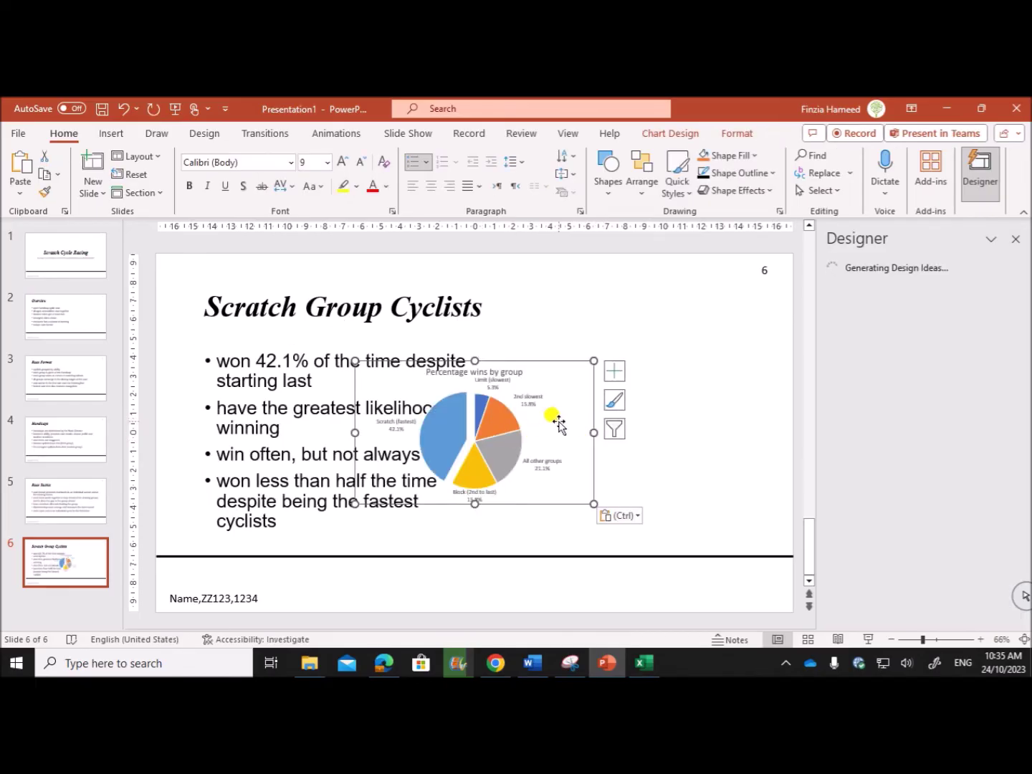
drag(552, 414, 699, 387)
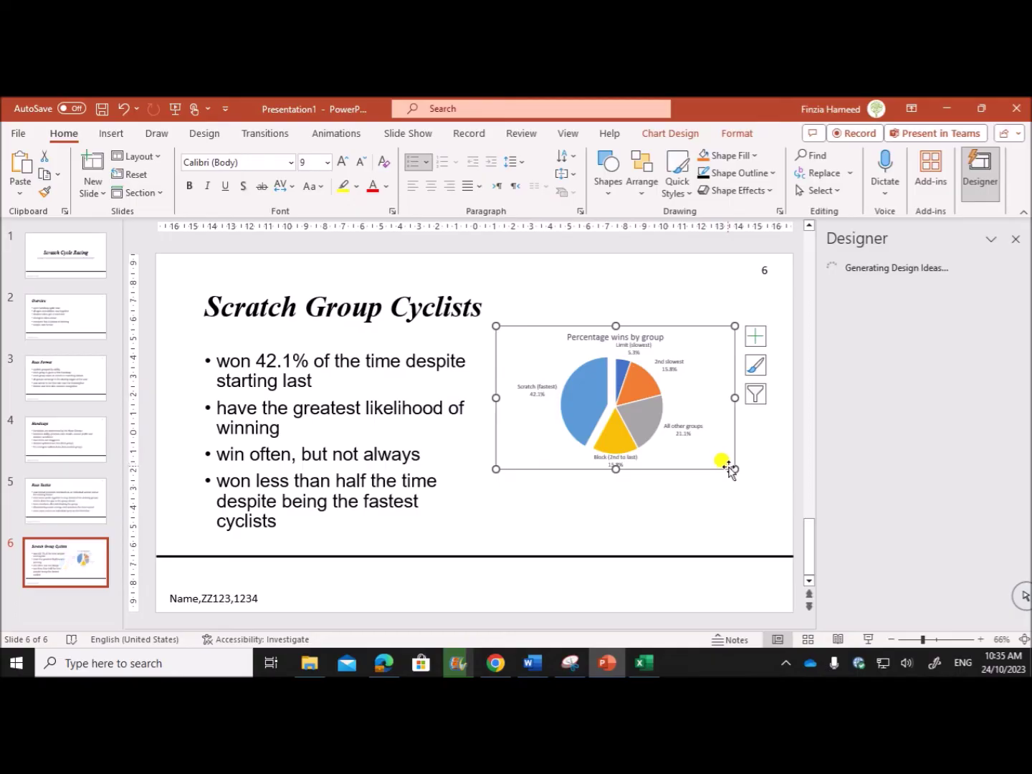
drag(733, 467, 771, 538)
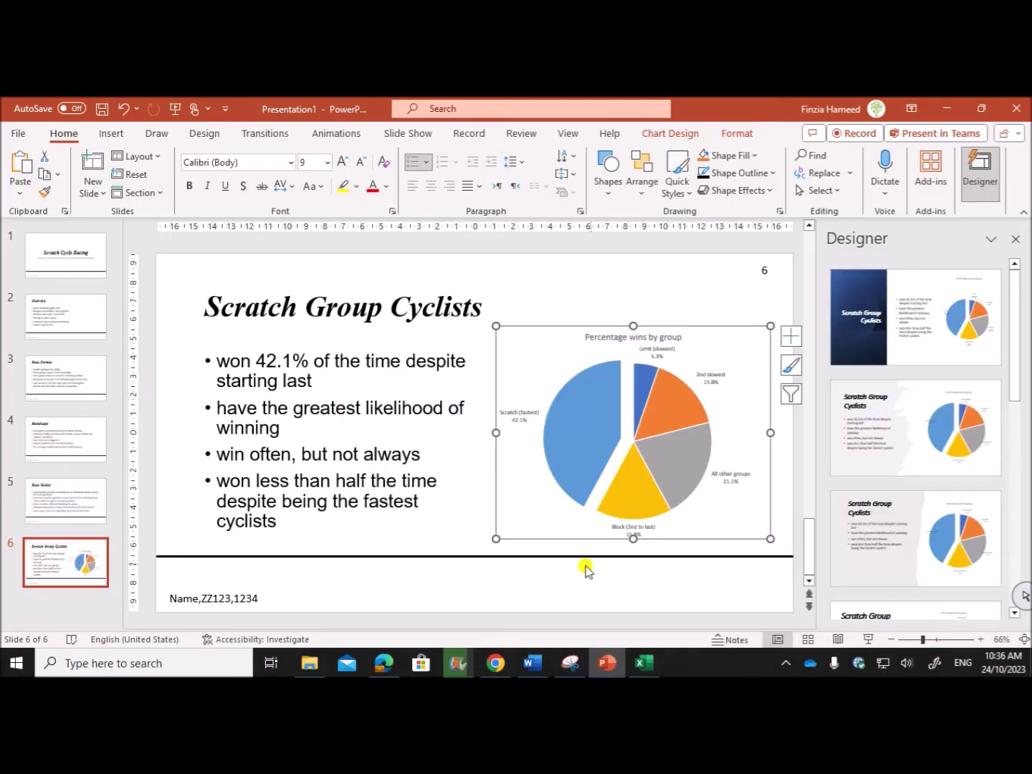
Highlight question 29's no-split and fully-visible requirements in the exam paper.
click(384, 663)
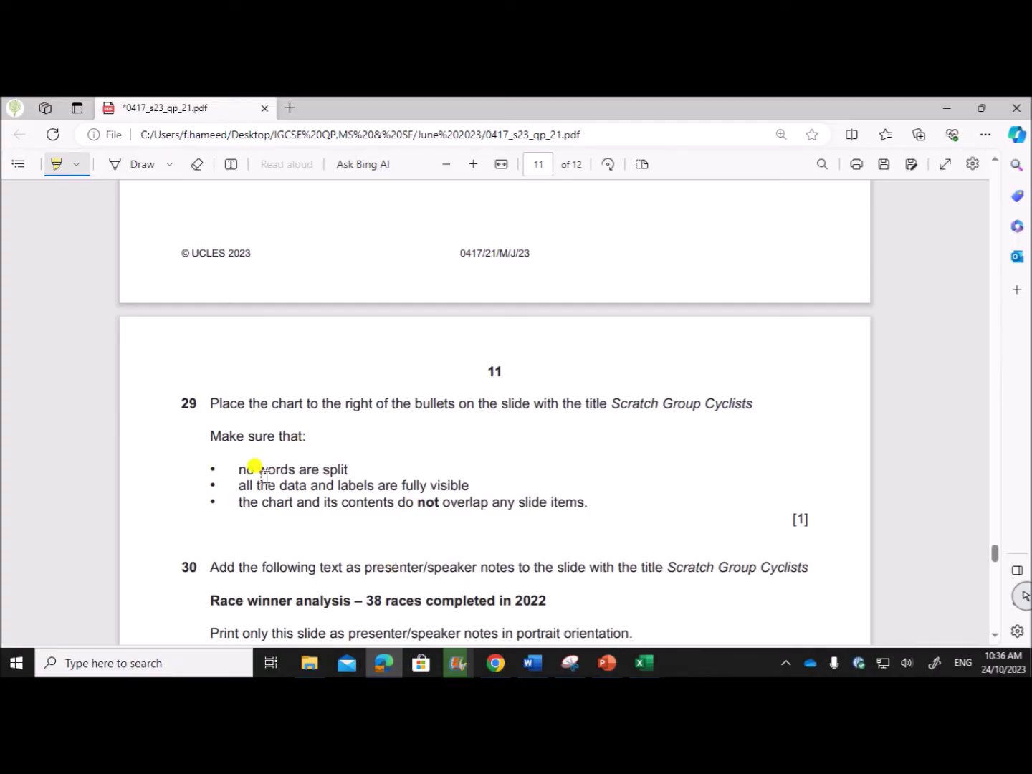
drag(240, 471, 598, 501)
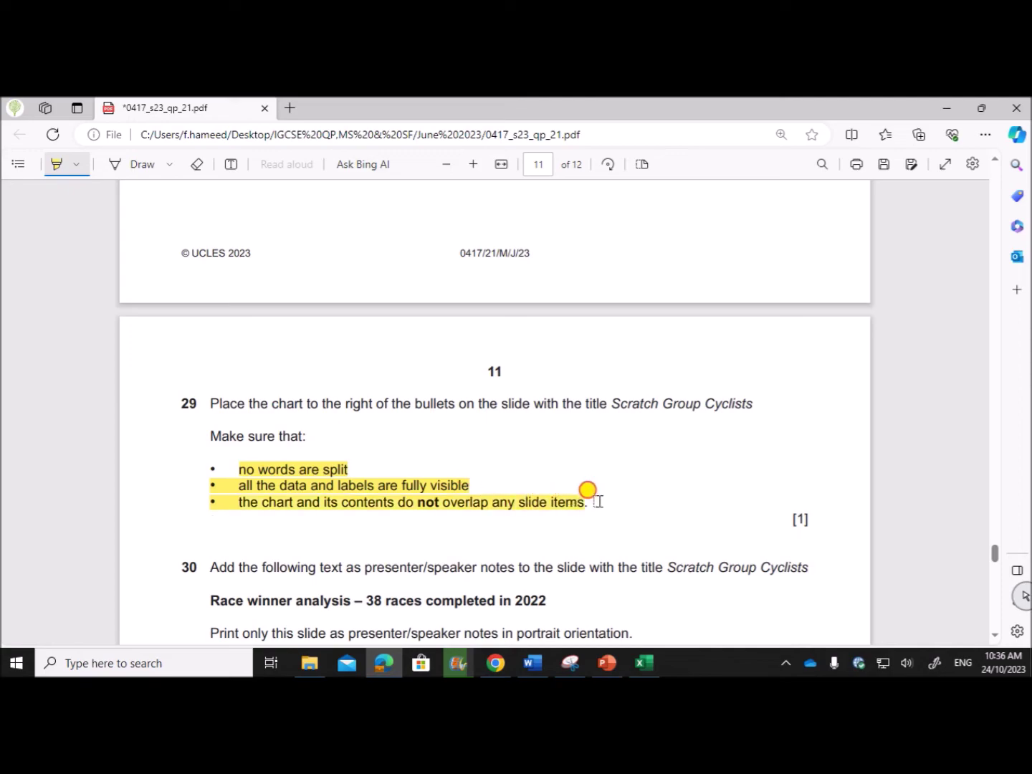
click(607, 664)
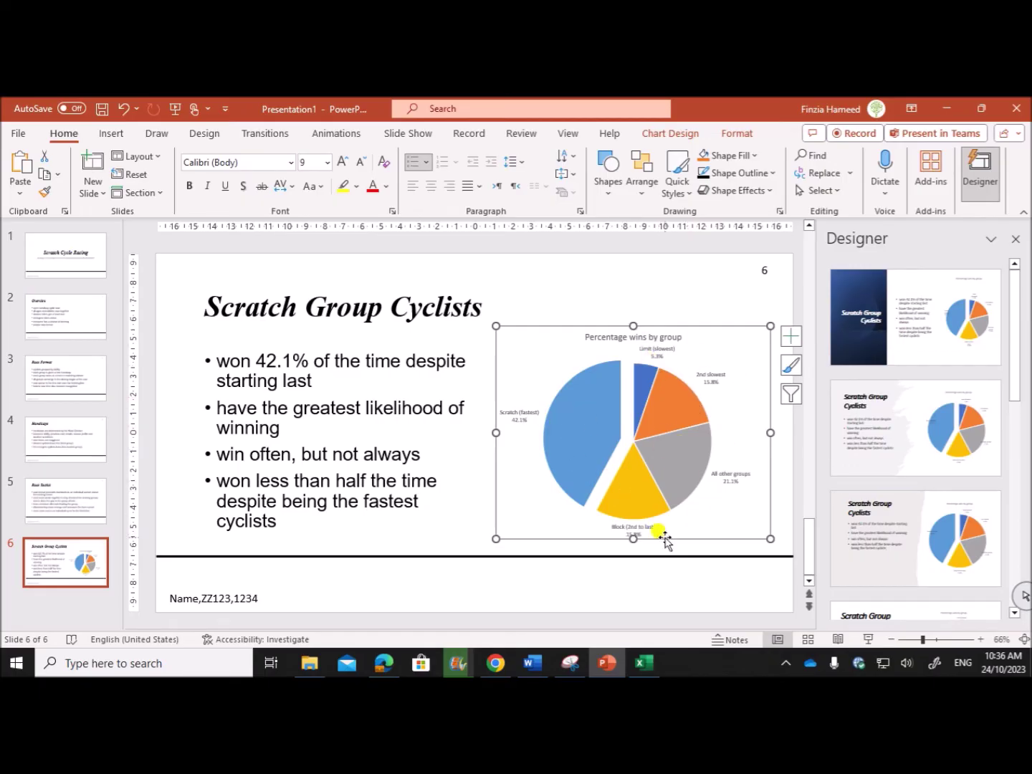
click(384, 662)
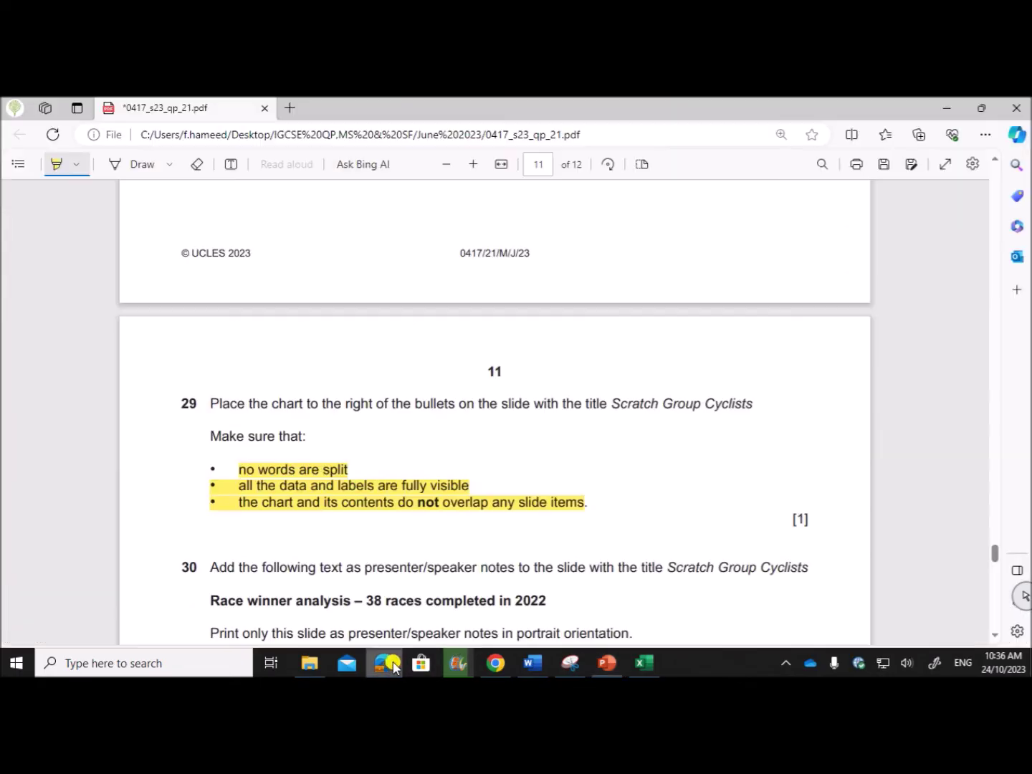
scroll(358, 561, down, 3)
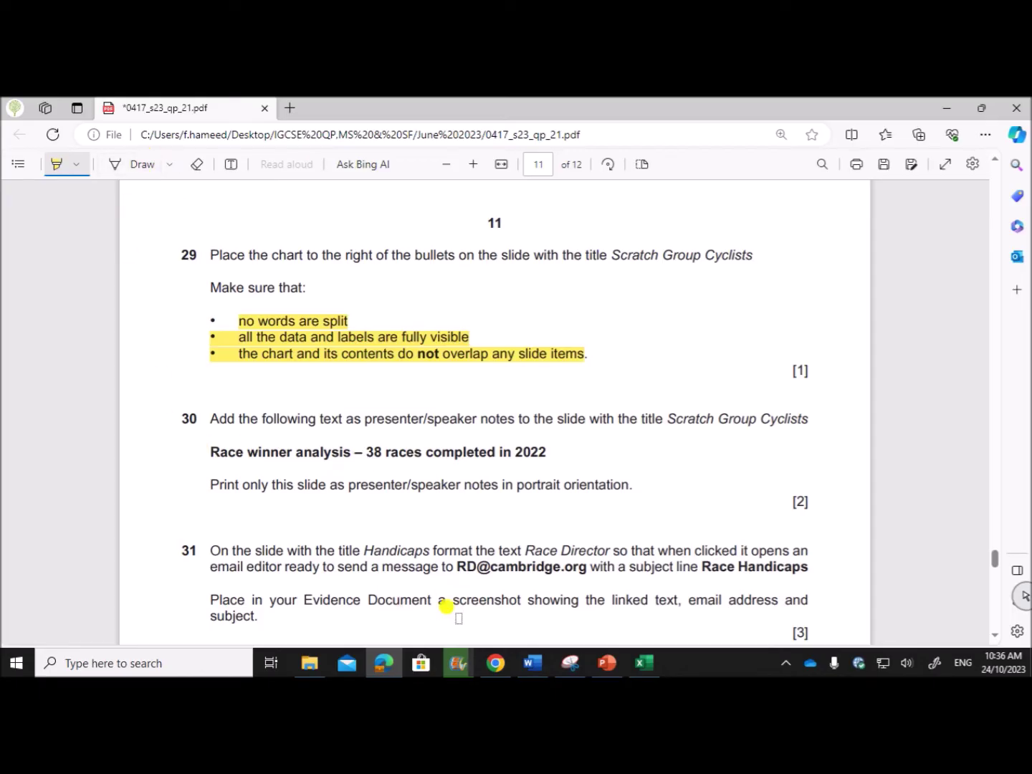
click(607, 665)
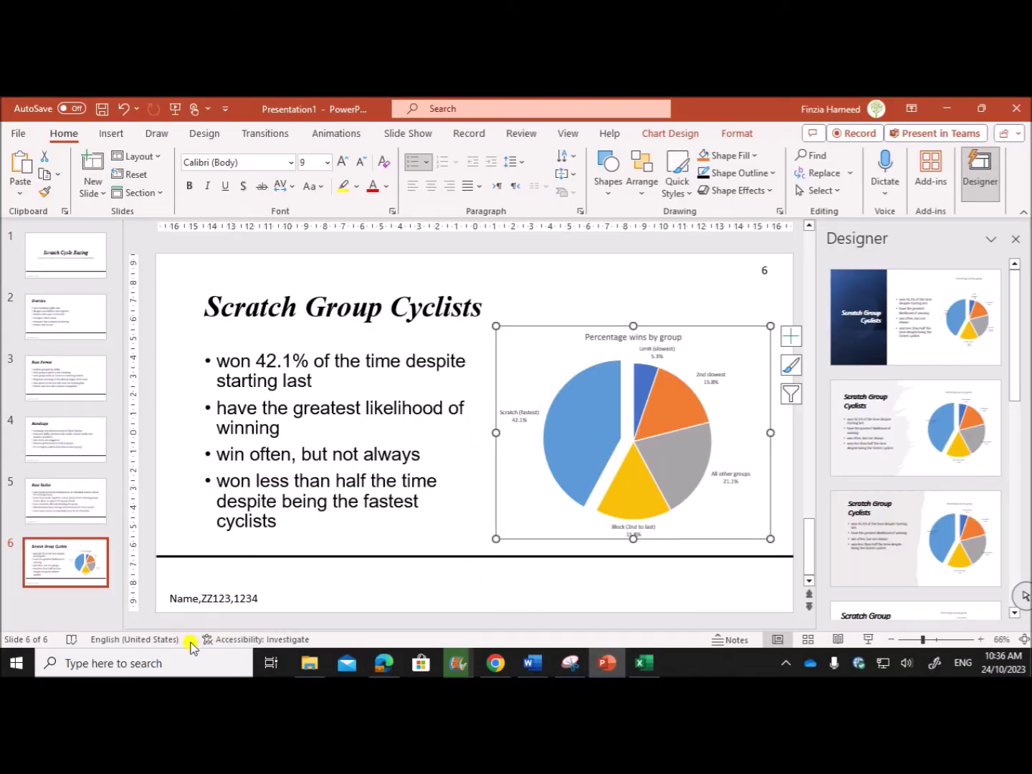
Add the speaker note 'Race winner analysis – 38 races completed in 2022', copied from question 30.
click(730, 643)
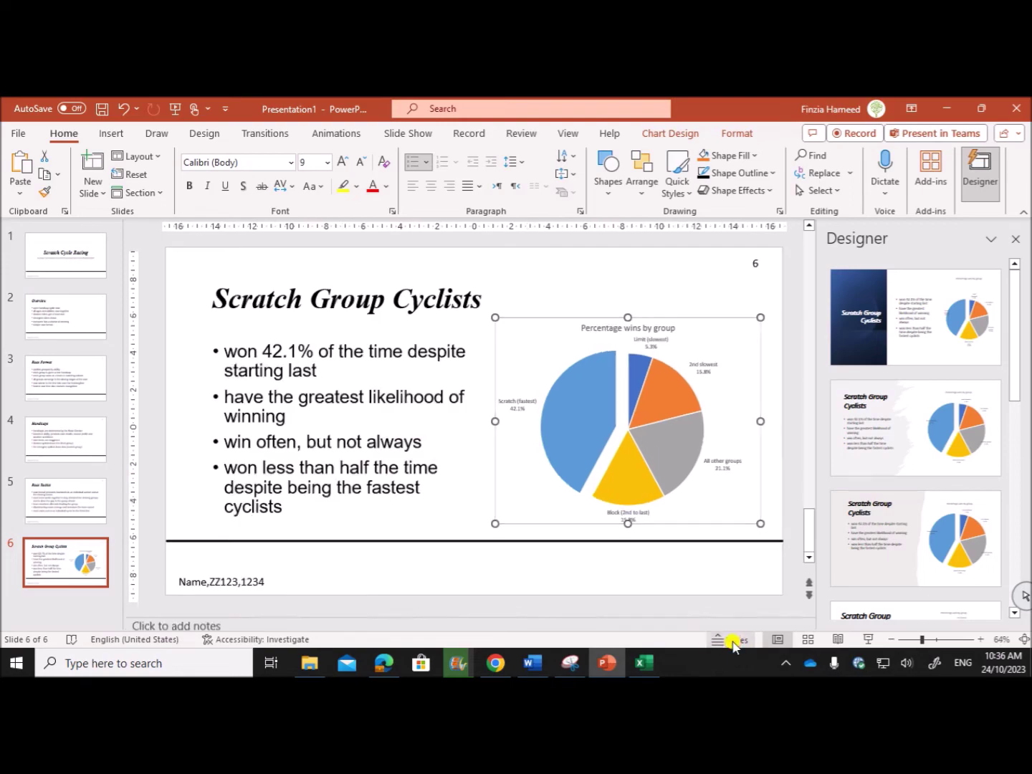
click(223, 615)
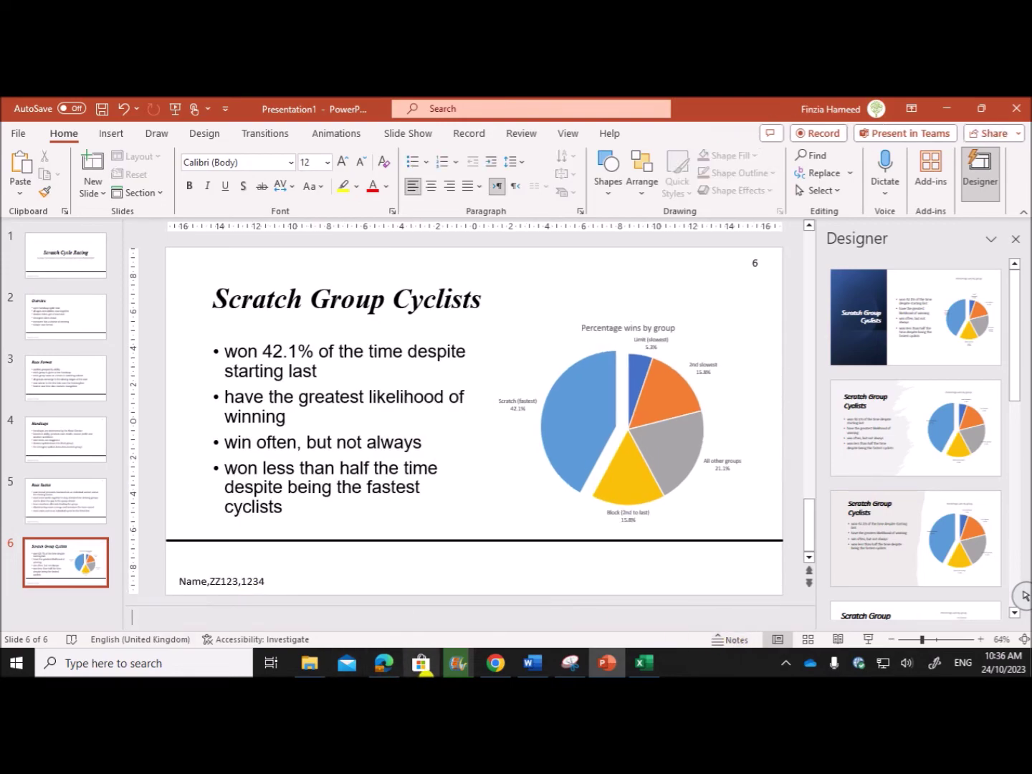
click(384, 661)
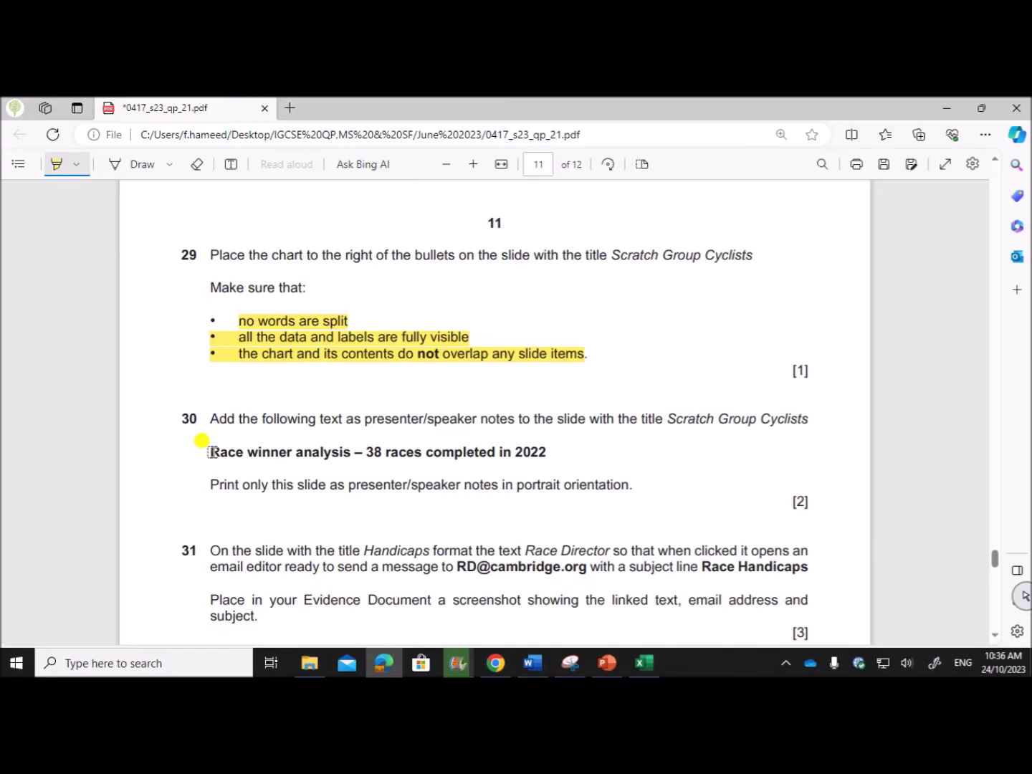
click(54, 165)
drag(210, 452, 560, 459)
key(ctrl+c)
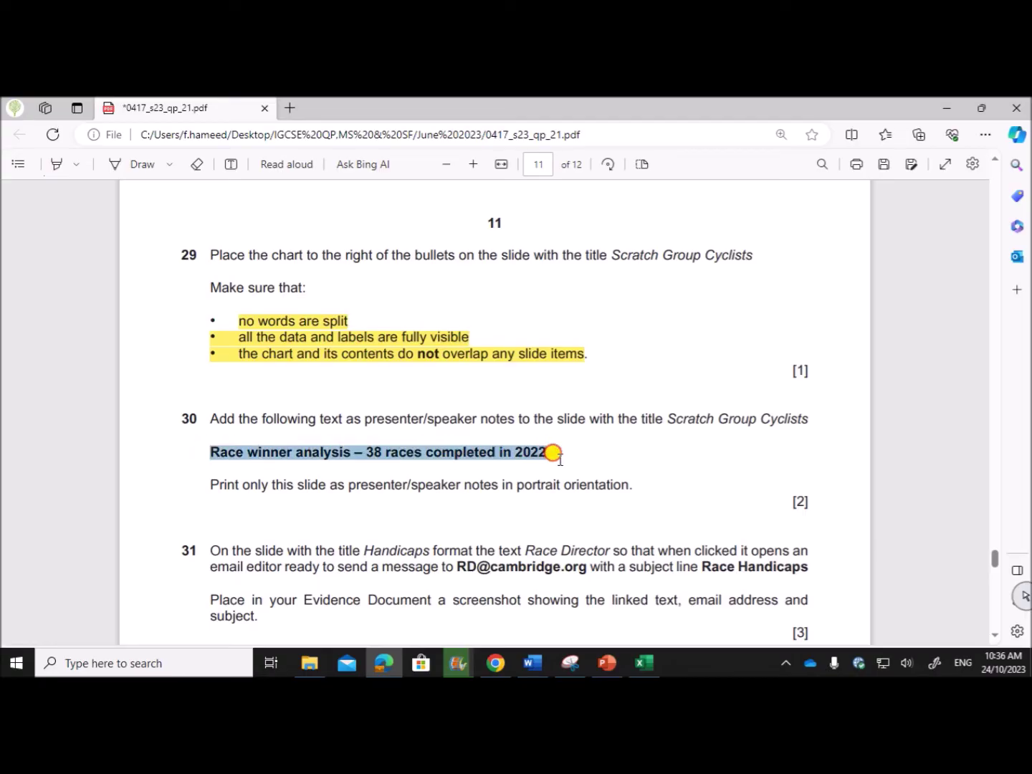
click(607, 662)
key(ctrl+v)
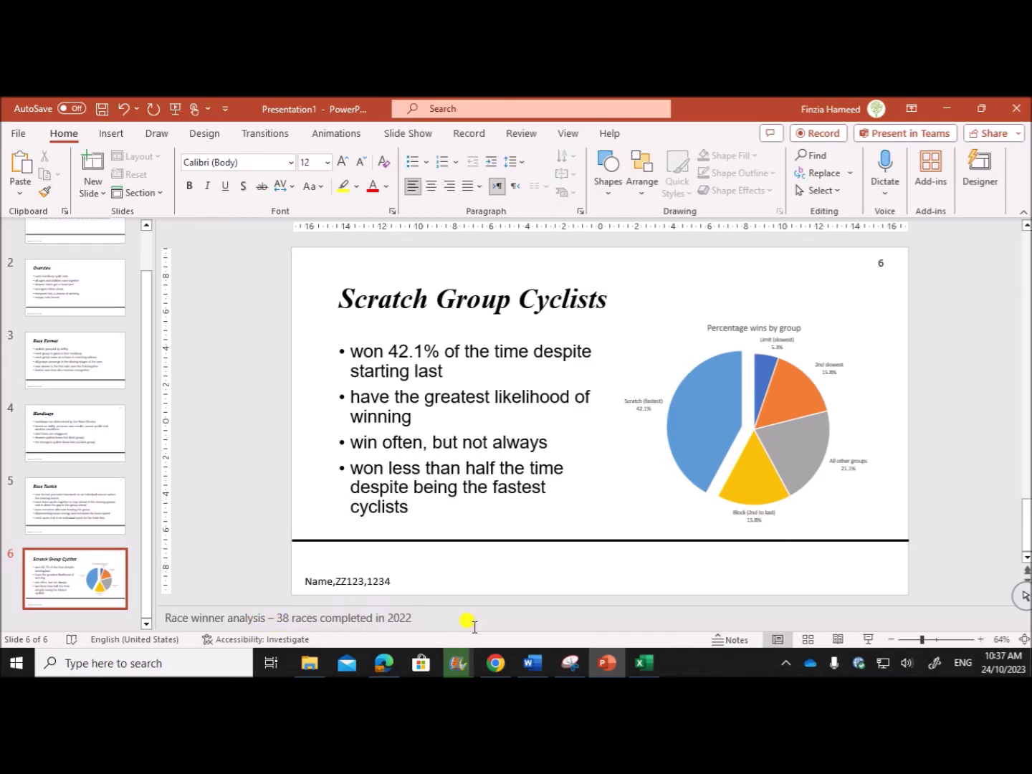
click(381, 661)
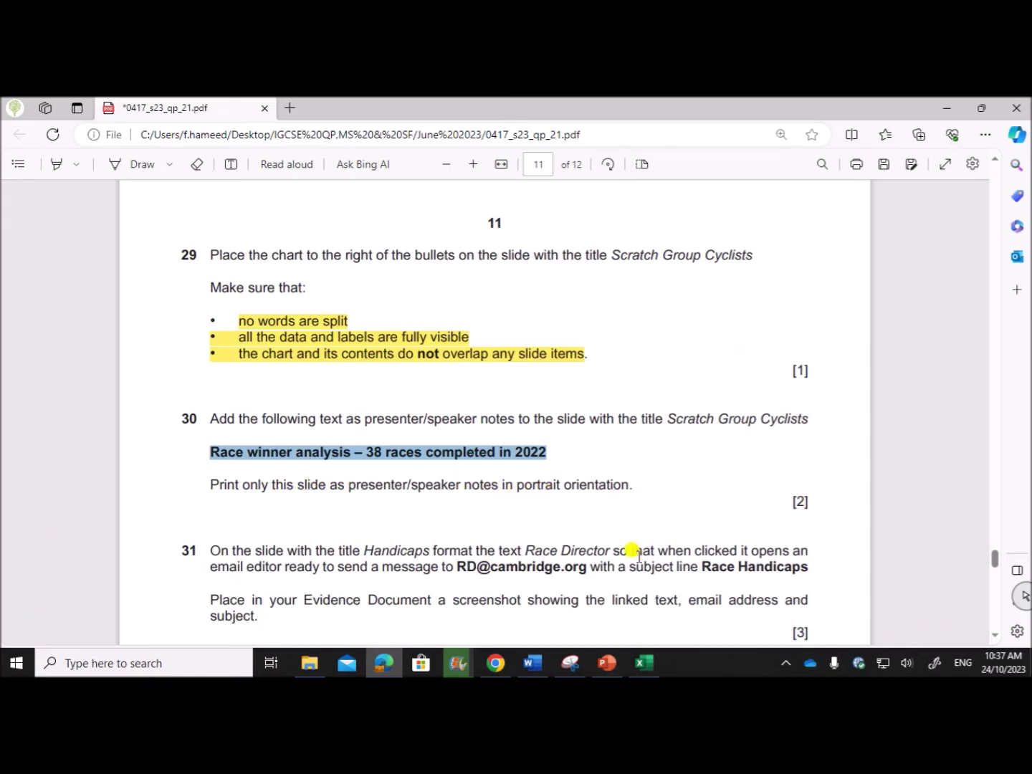
click(608, 662)
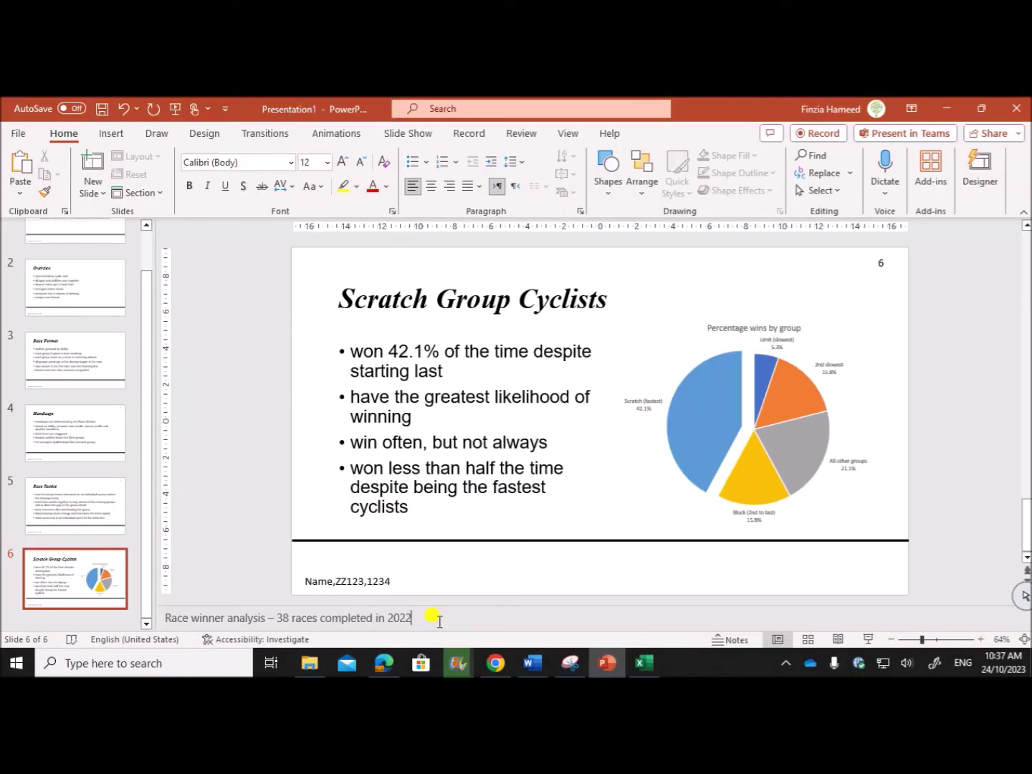
Set the print layout to Notes Pages and the slide range to 6 only.
click(25, 134)
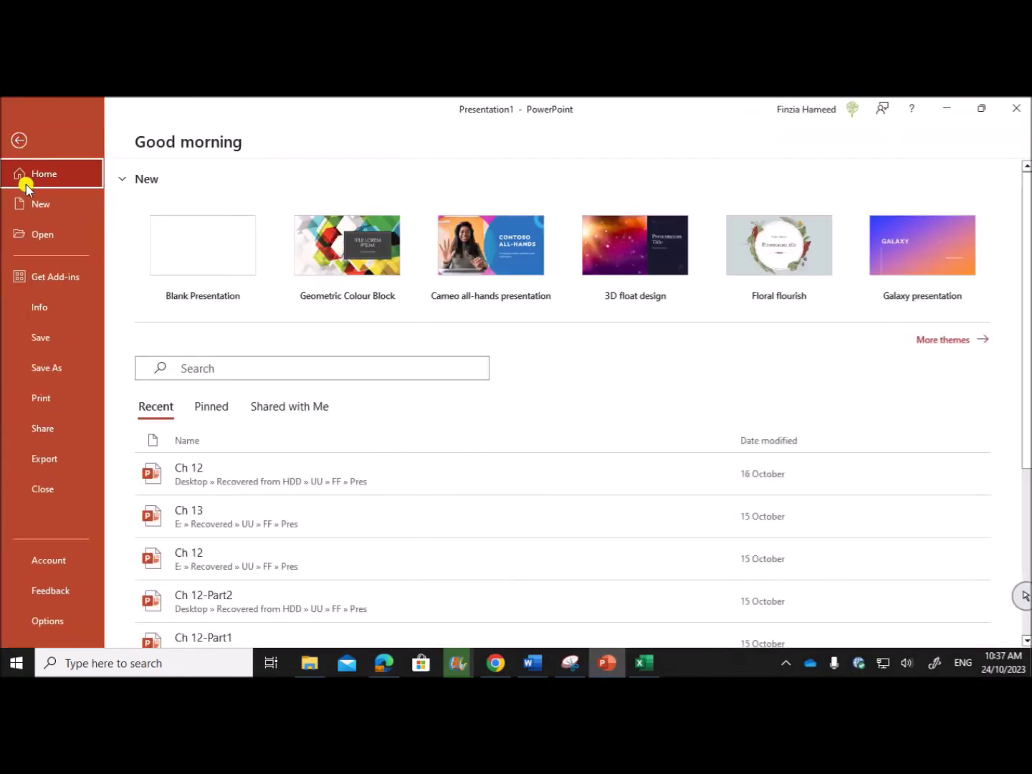
click(61, 400)
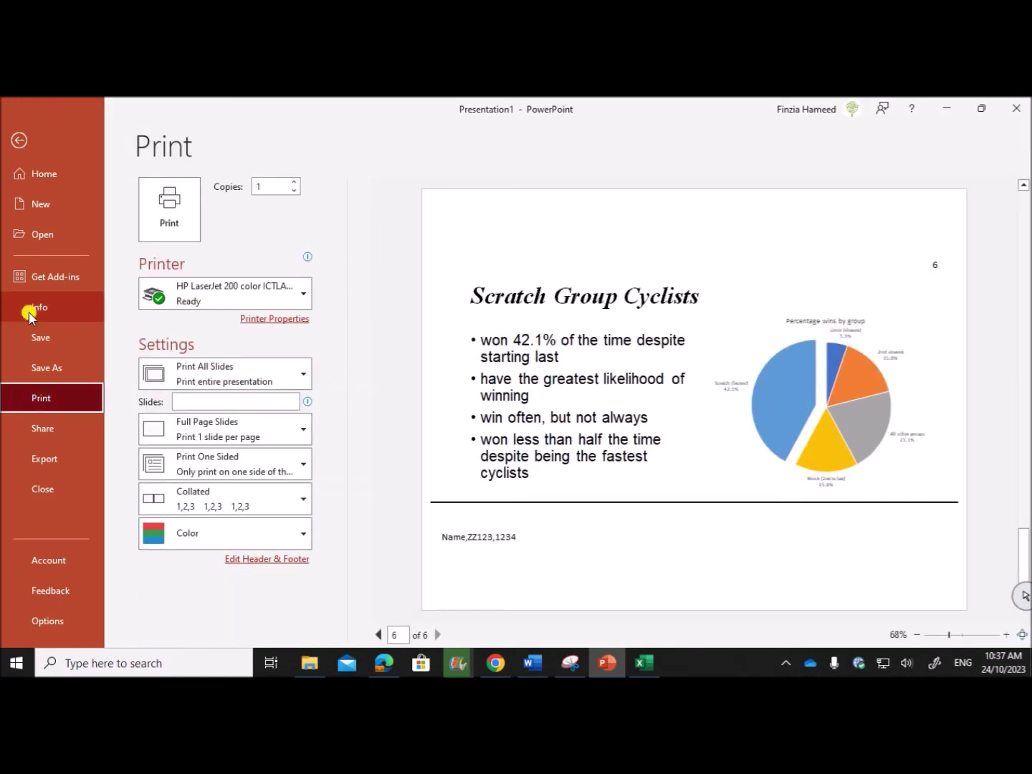
click(230, 427)
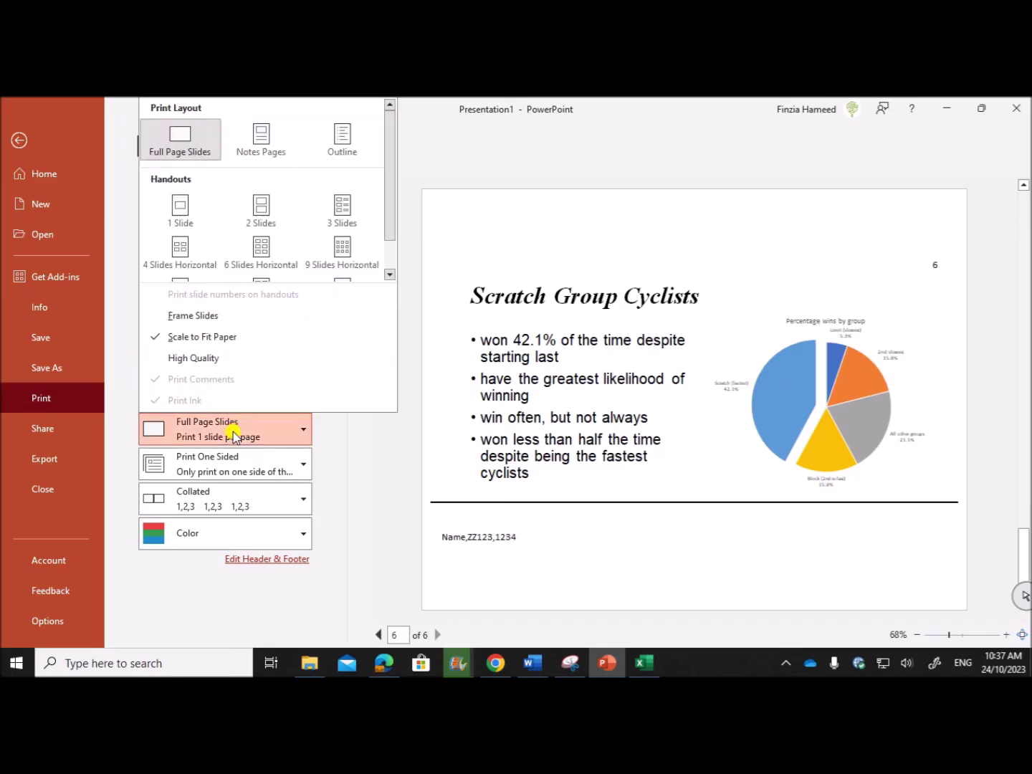
click(266, 142)
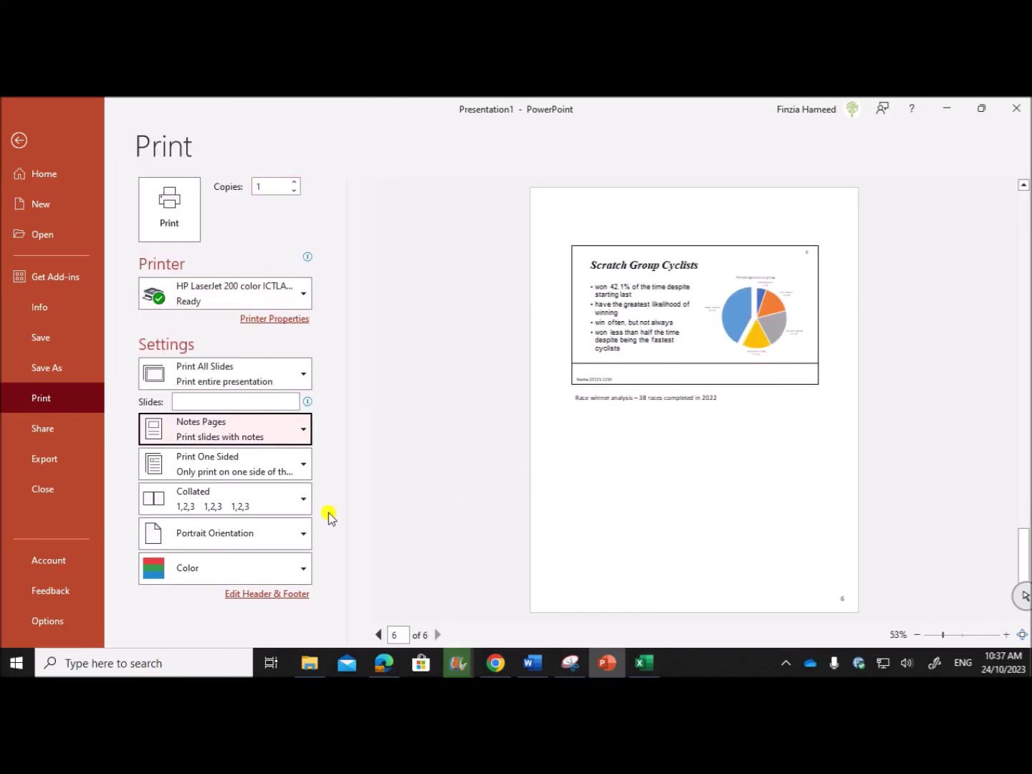
click(207, 400)
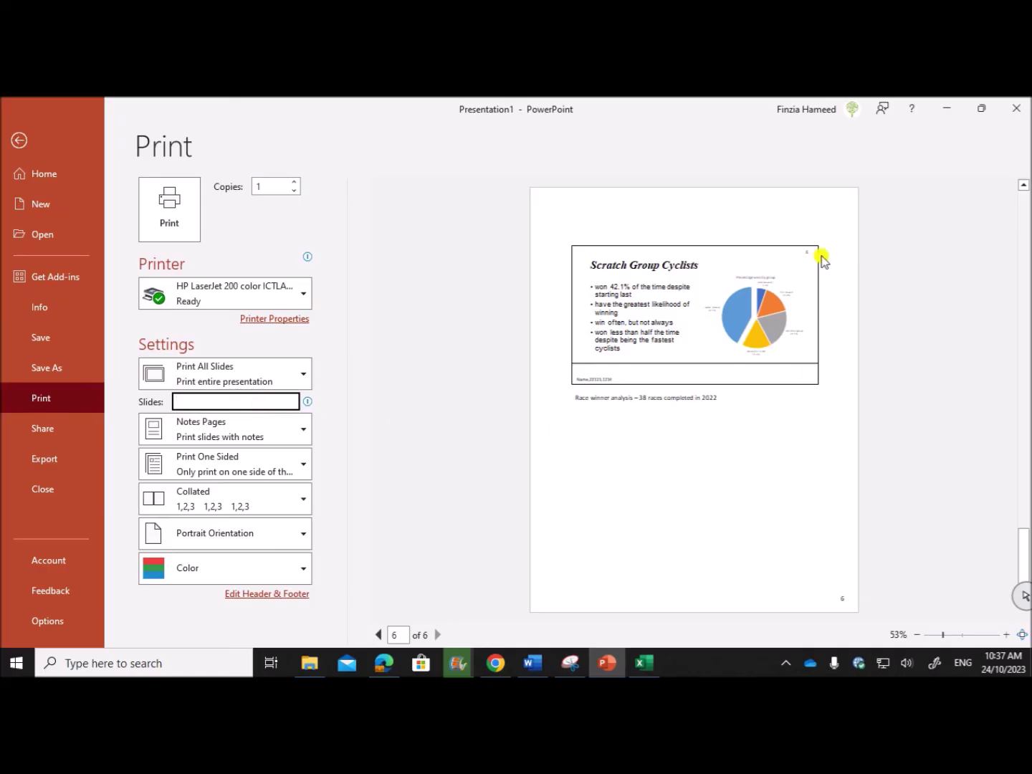
text(6)
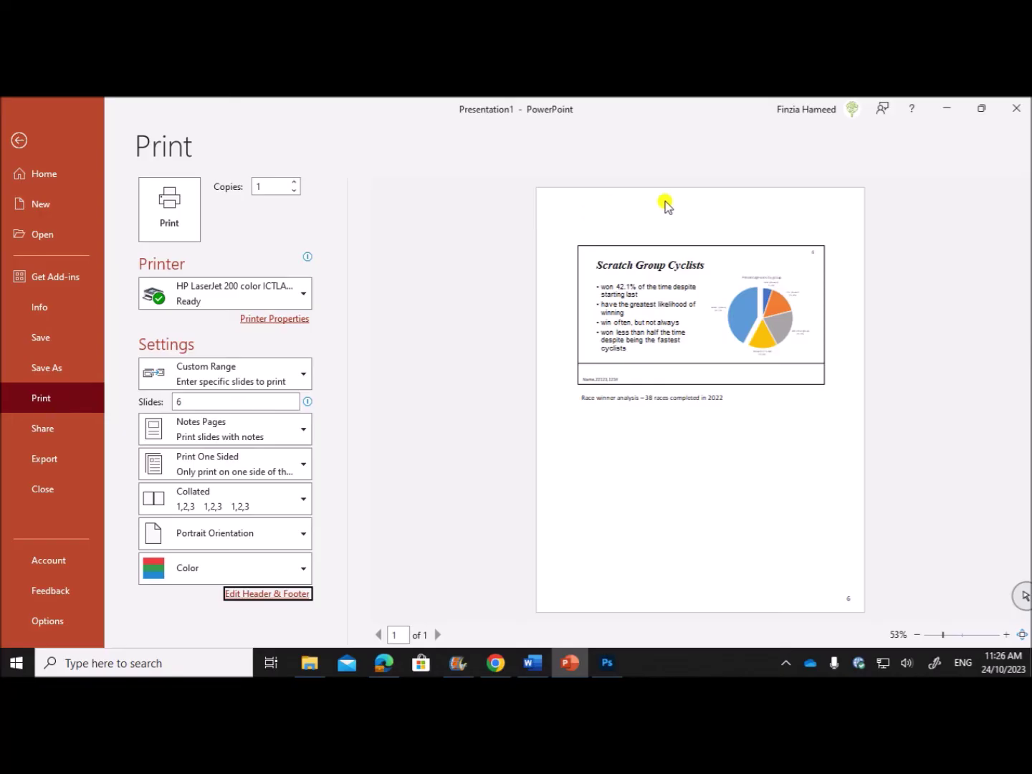
Add a notes-and-handouts header with name, centre and candidate number, applied to all pages.
click(273, 594)
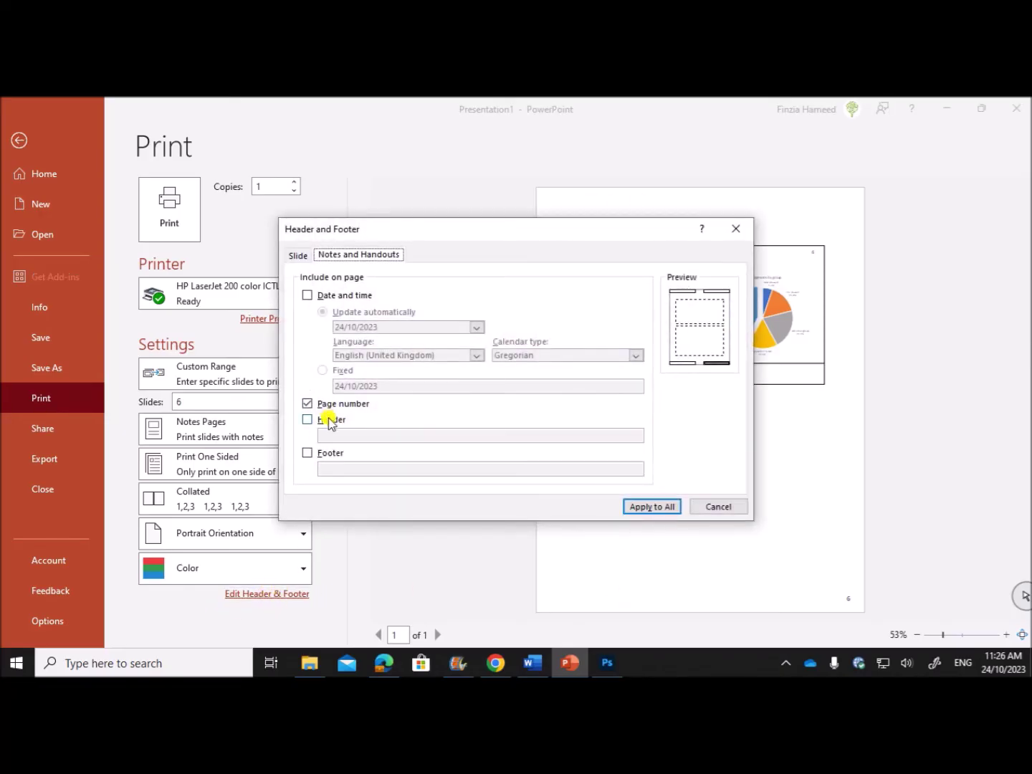
click(330, 420)
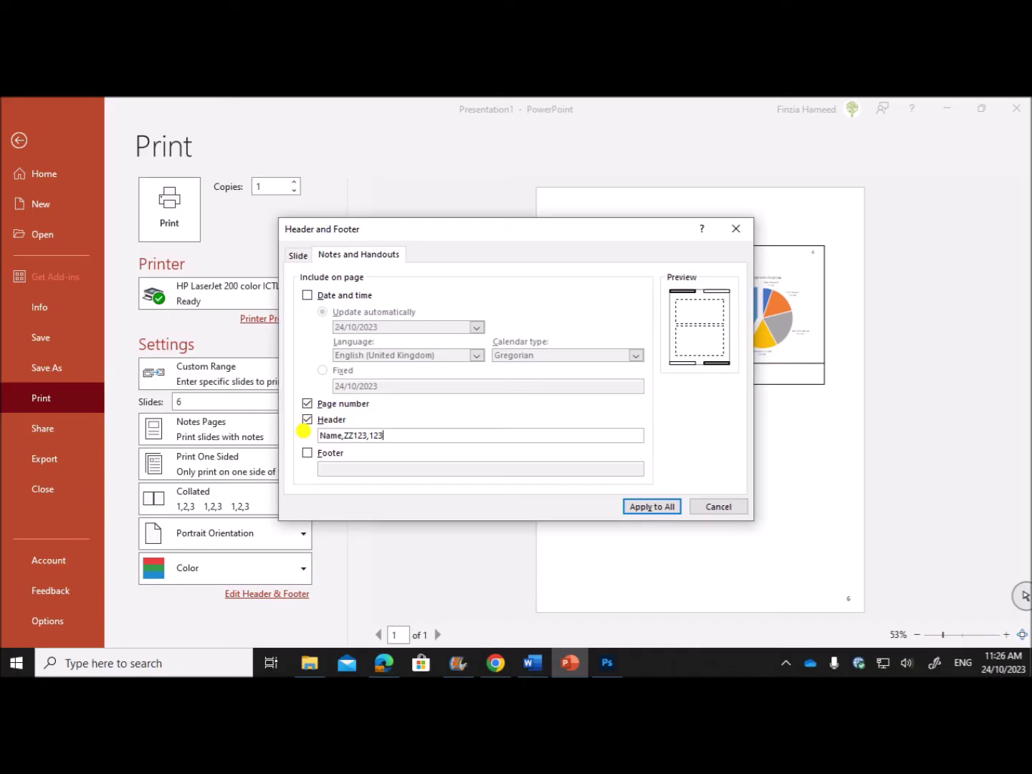
click(650, 506)
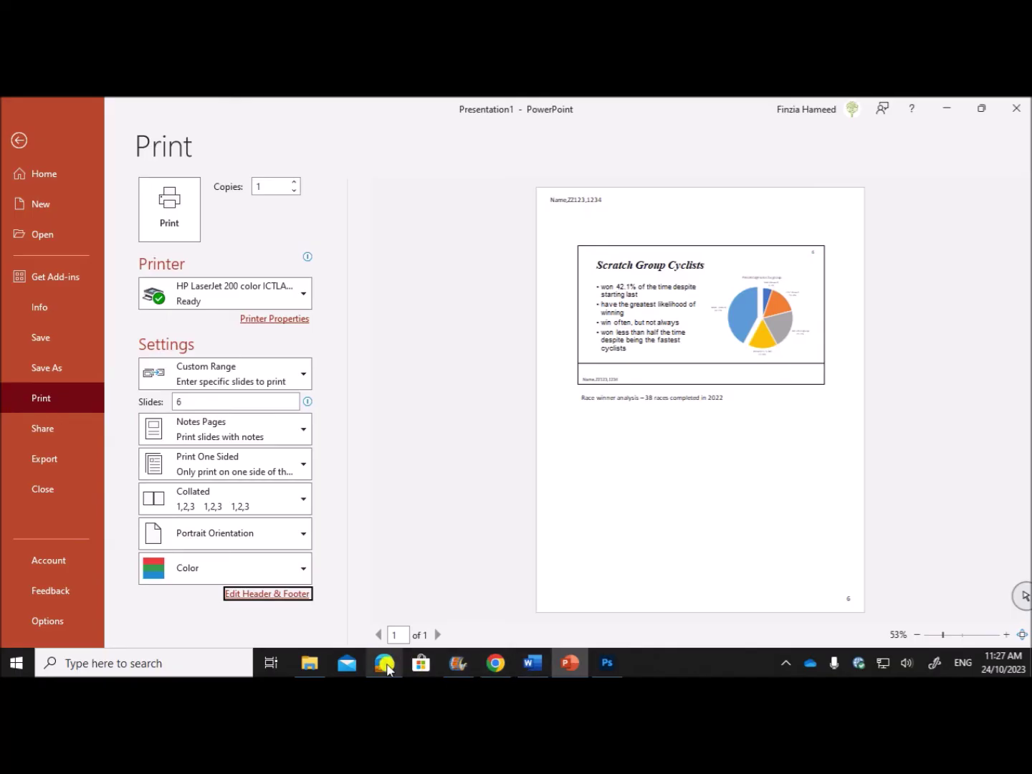
mouse_move(387, 668)
click(20, 141)
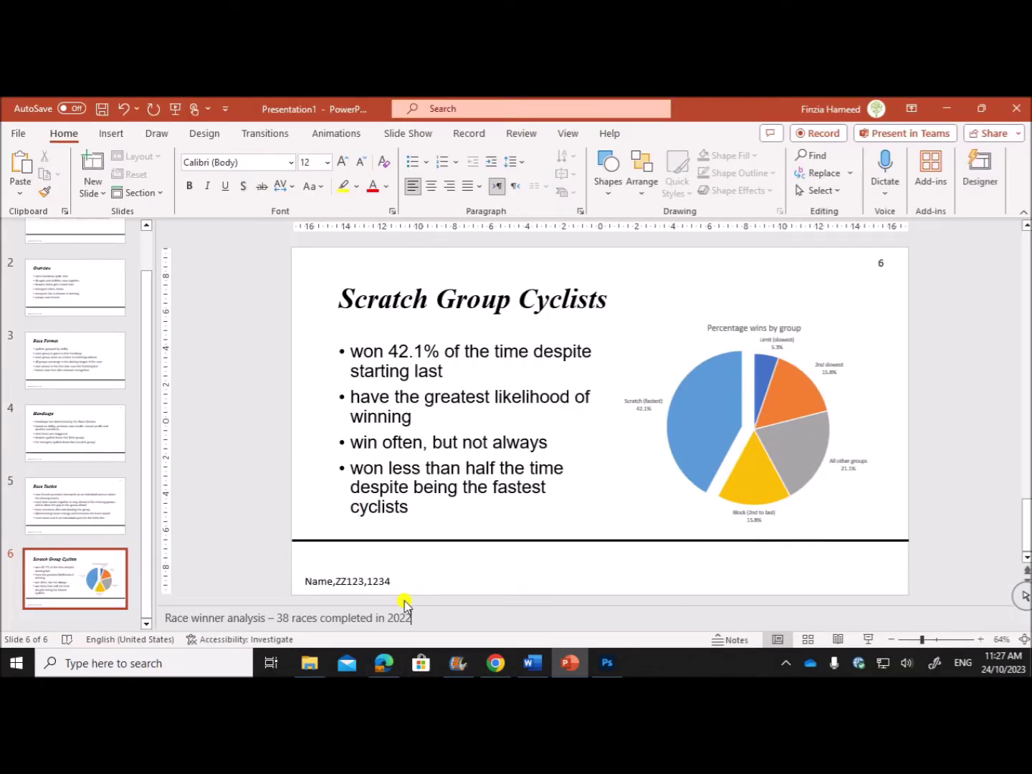
click(384, 664)
Select question 31's instructions about making Race Director an email link.
scroll(330, 466, down, 3)
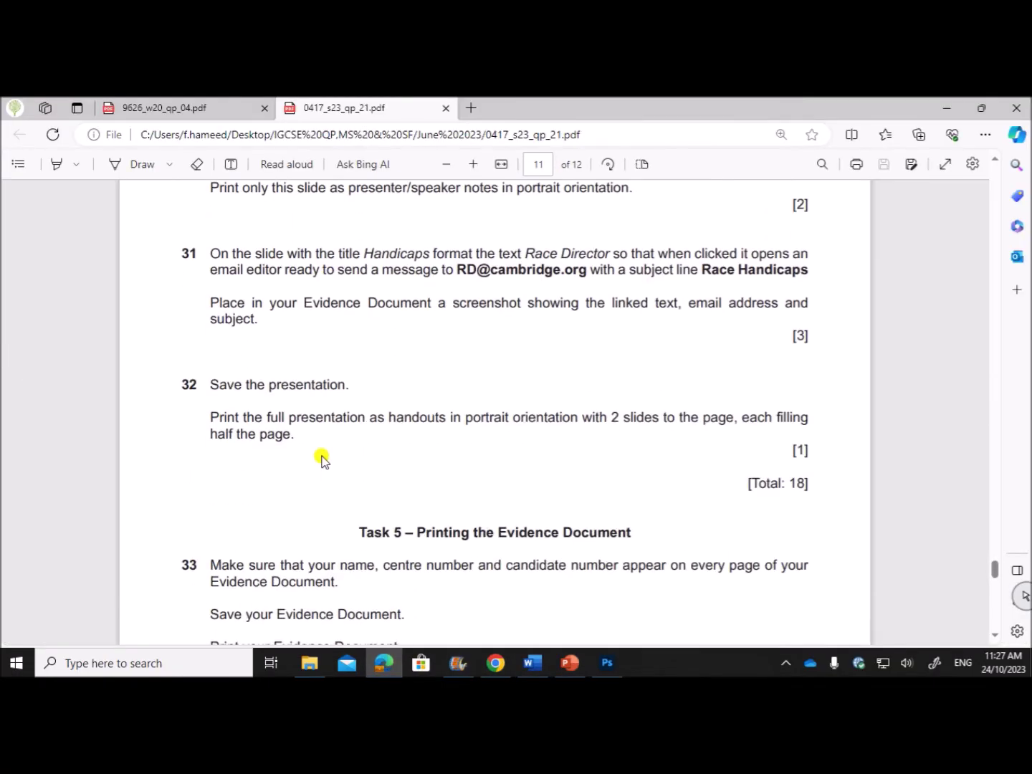
scroll(324, 461, up, 2)
drag(264, 399, 455, 420)
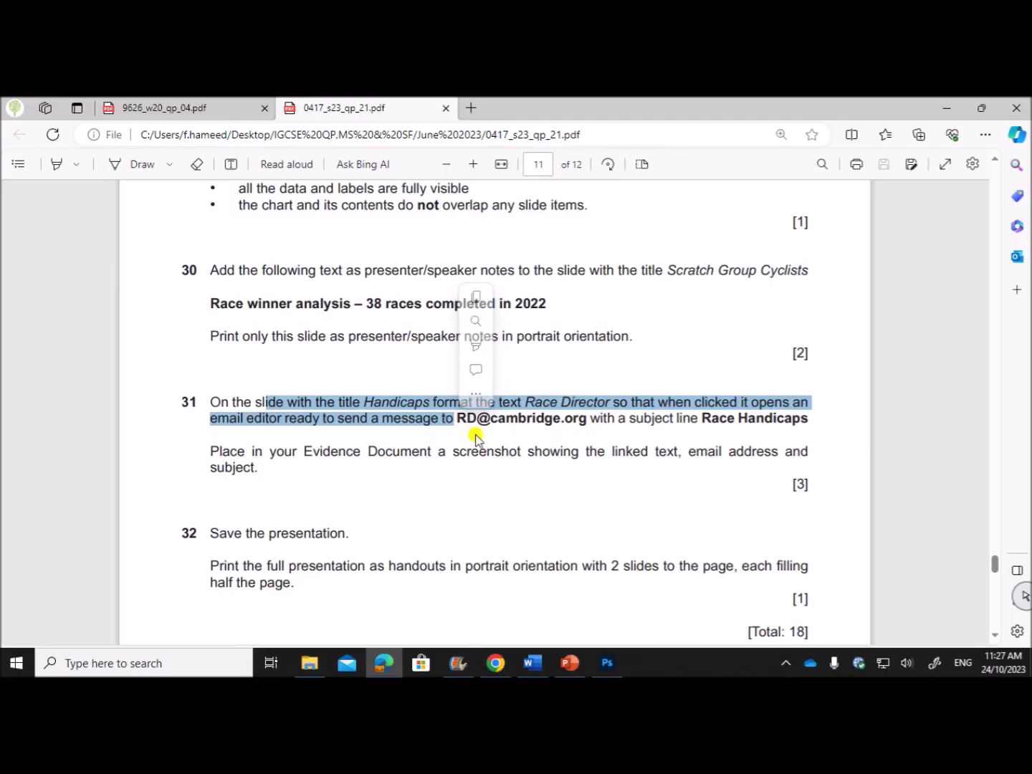
click(571, 663)
Select 'Race Director' on the Handicaps slide and open the Insert Hyperlink dialog for it.
mouse_move(571, 666)
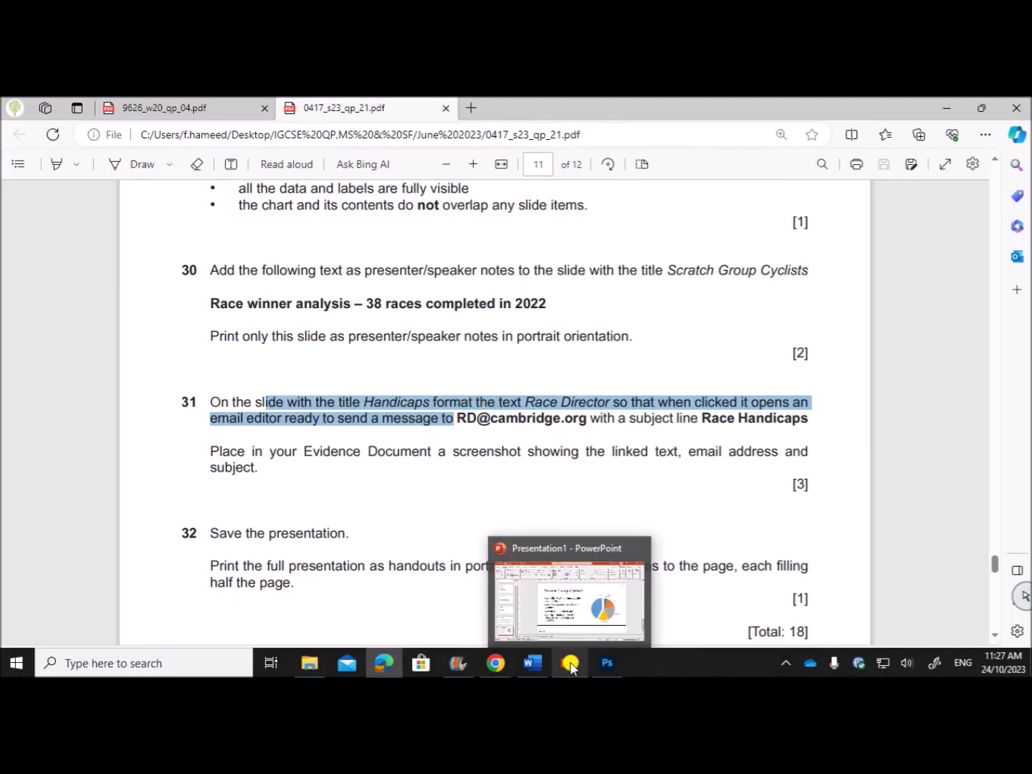
click(571, 665)
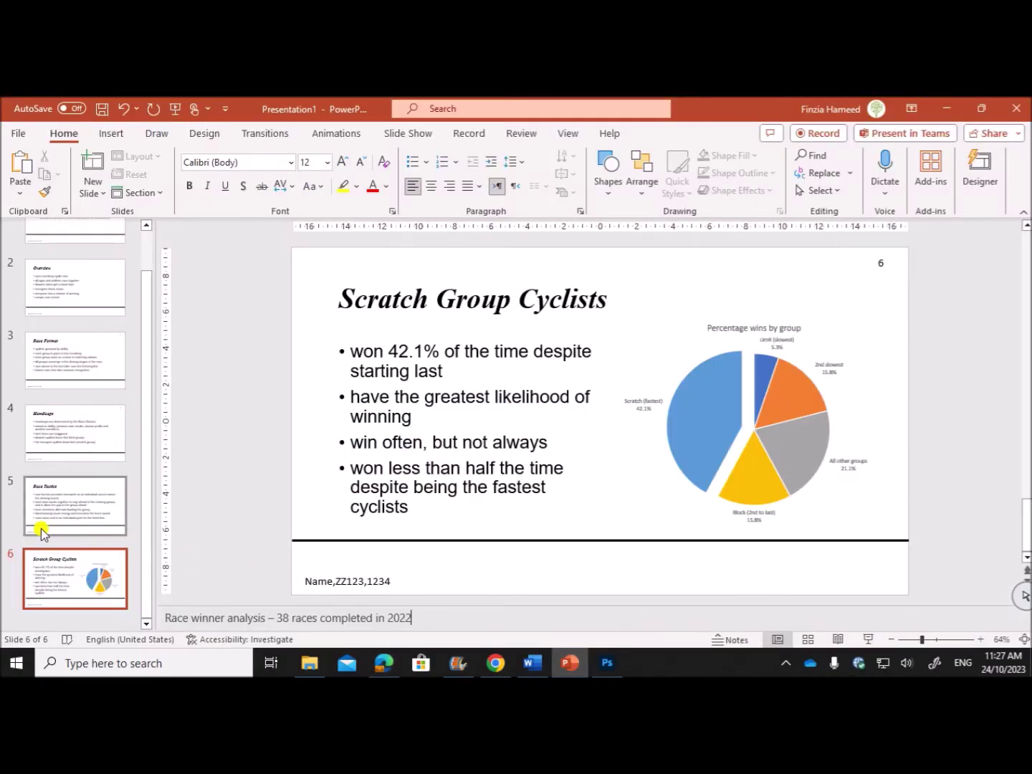
click(42, 449)
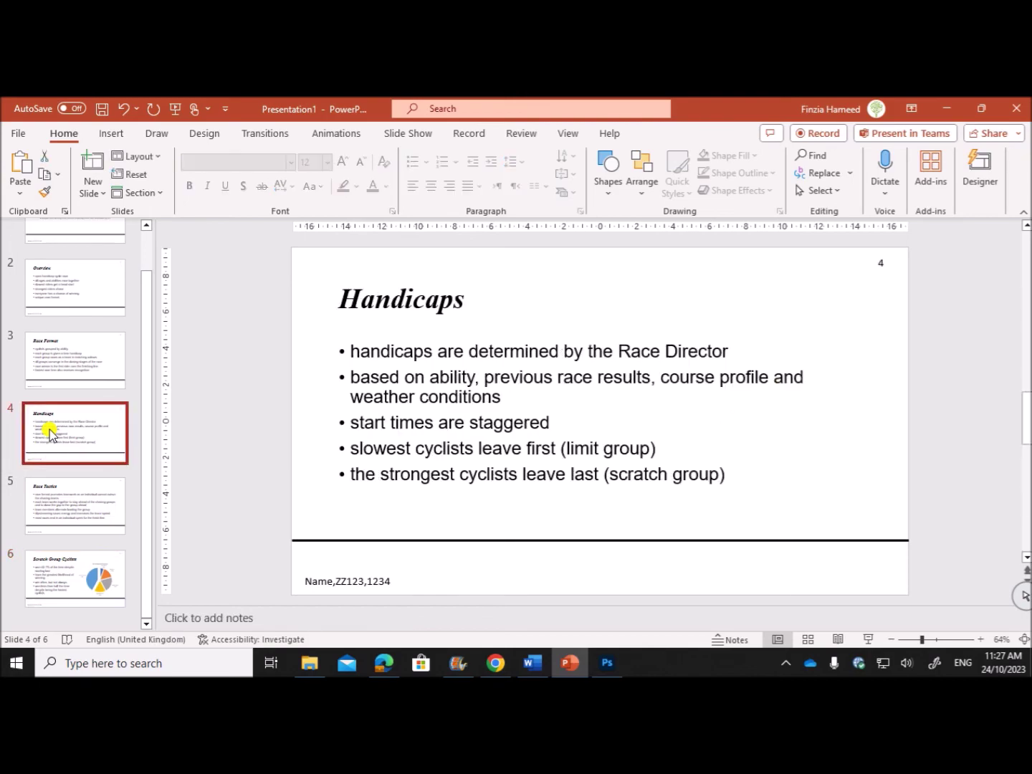
drag(616, 345, 690, 357)
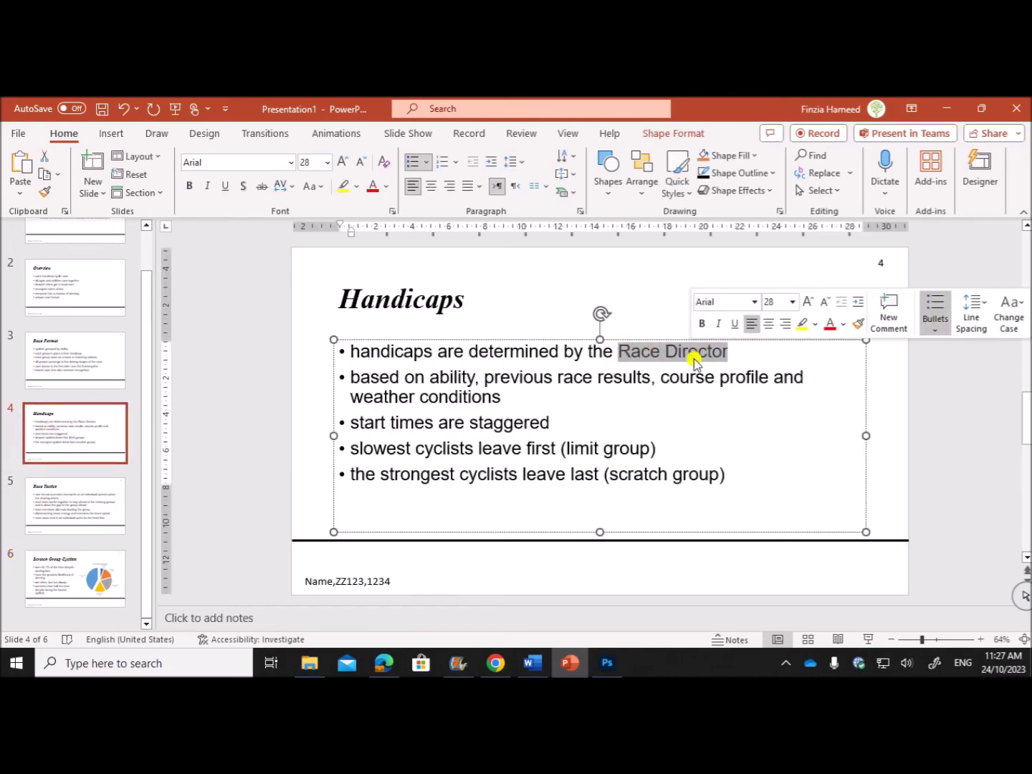
right_click(676, 354)
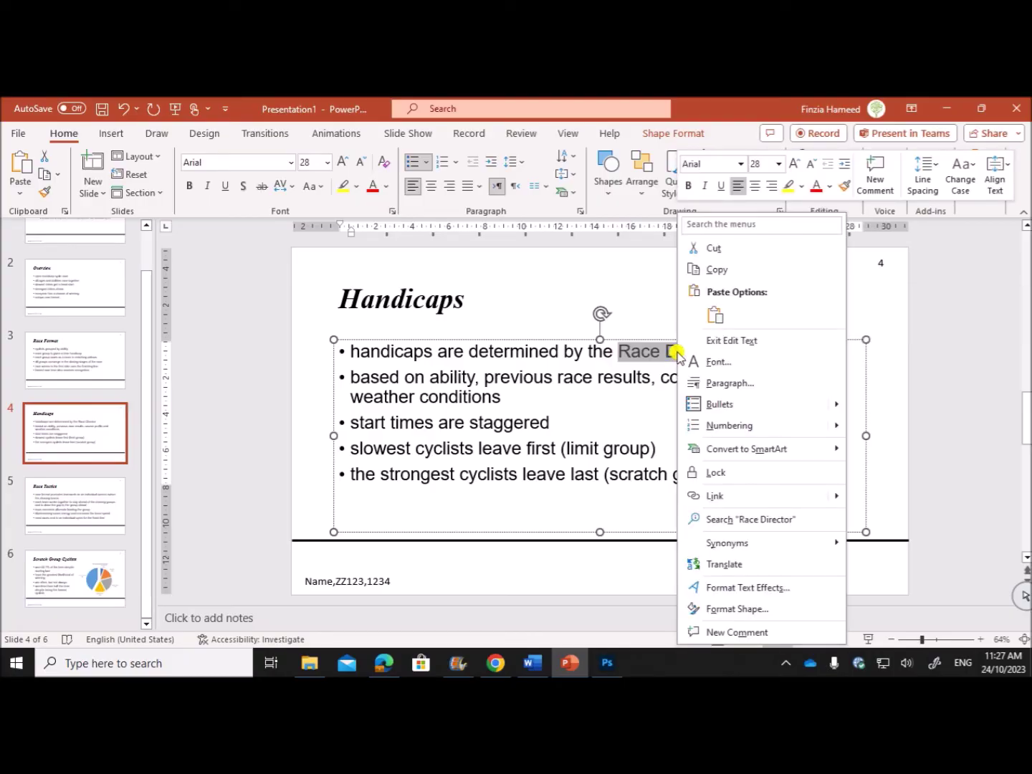
click(719, 495)
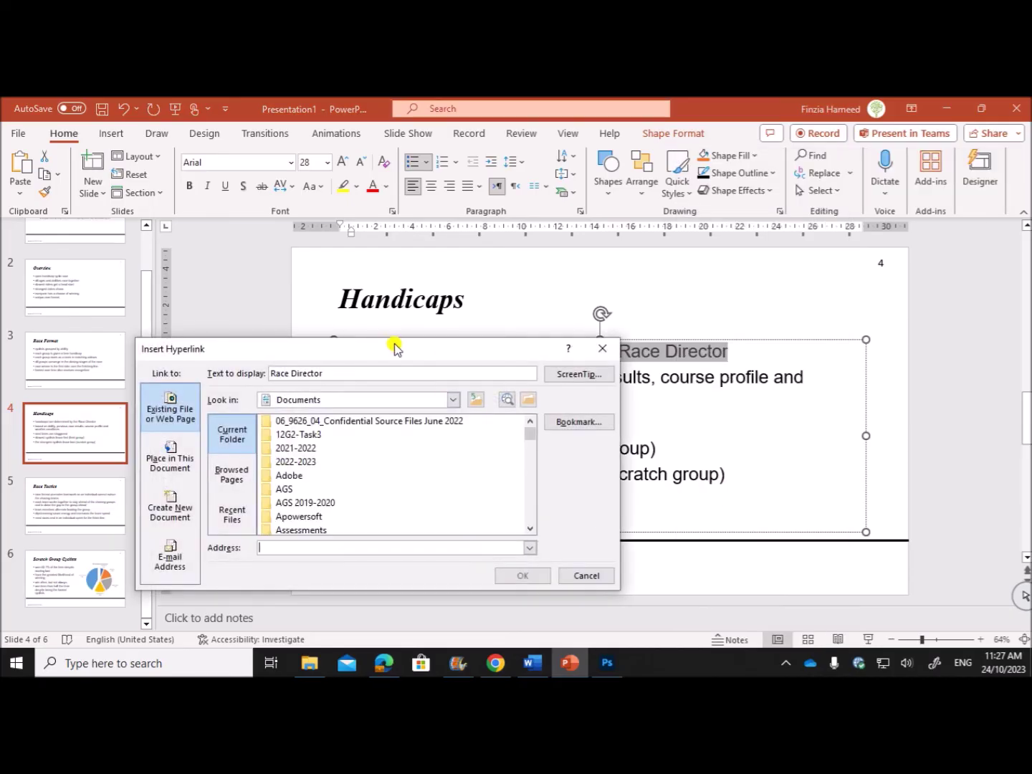
drag(395, 347, 413, 261)
Clear the text selection in the question paper and return to the hyperlink dialog.
click(383, 663)
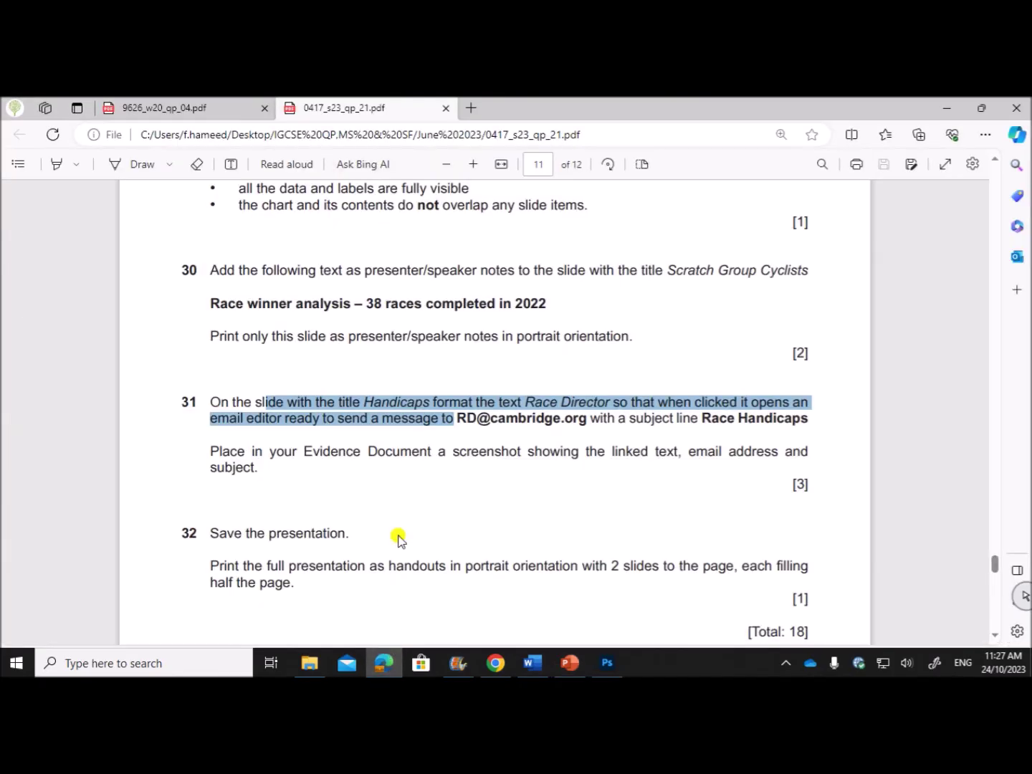
click(497, 432)
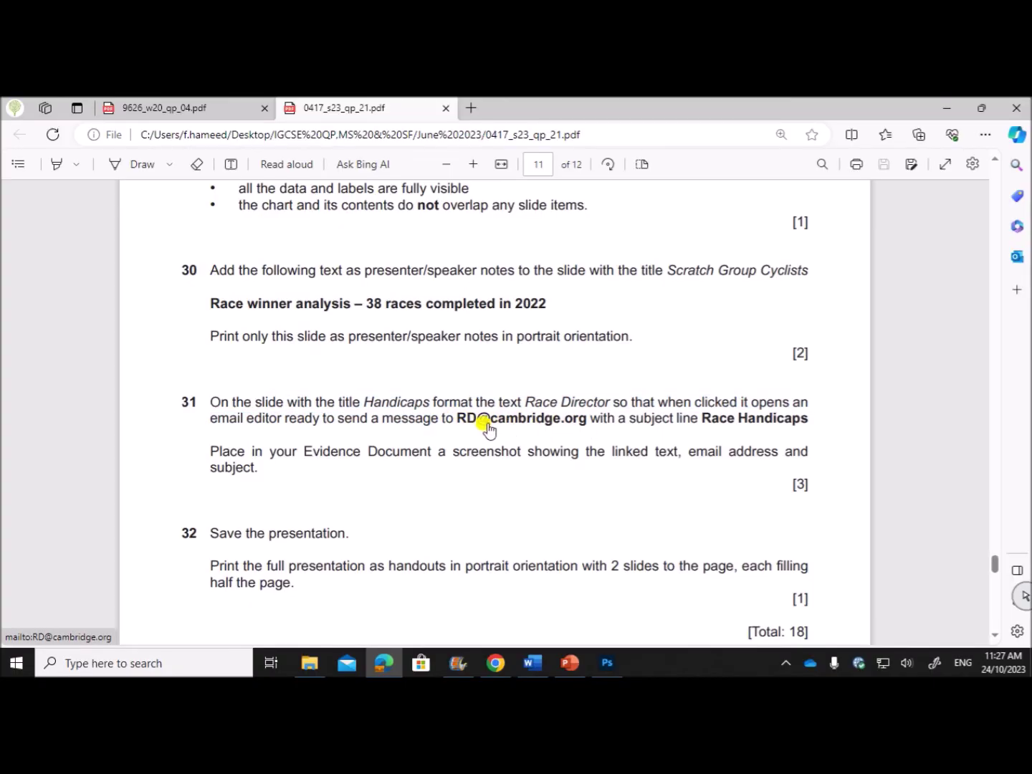
click(570, 662)
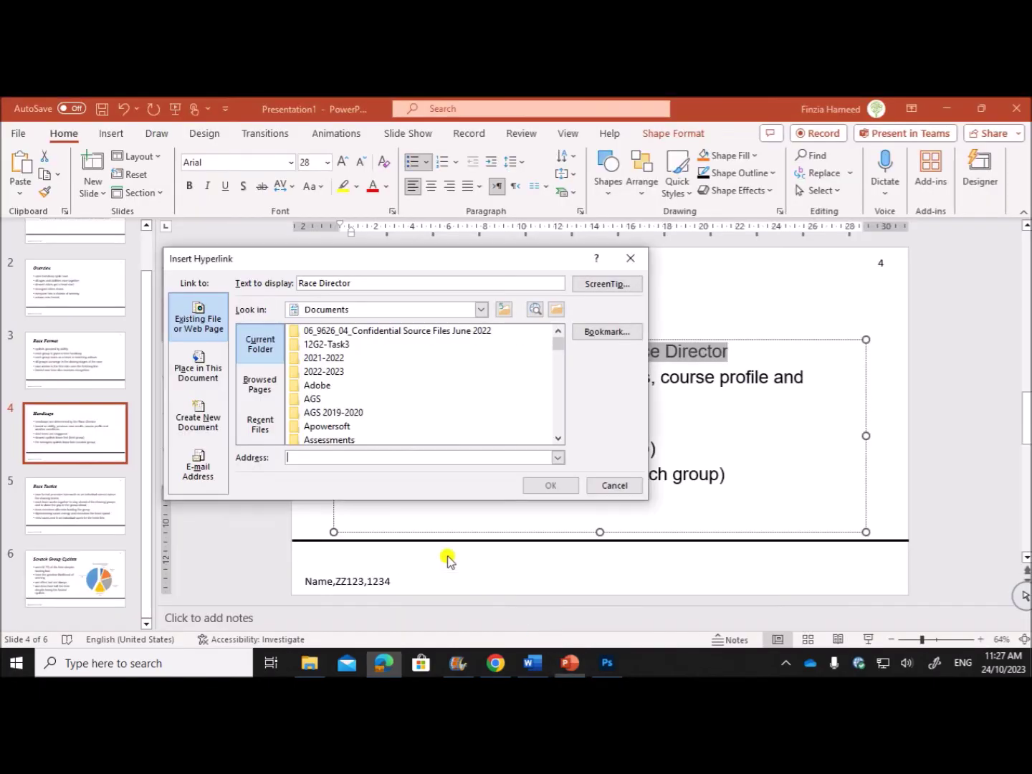
Choose E-mail Address and enter the Race Director's address, marking the required subject Race Handicaps.
click(202, 468)
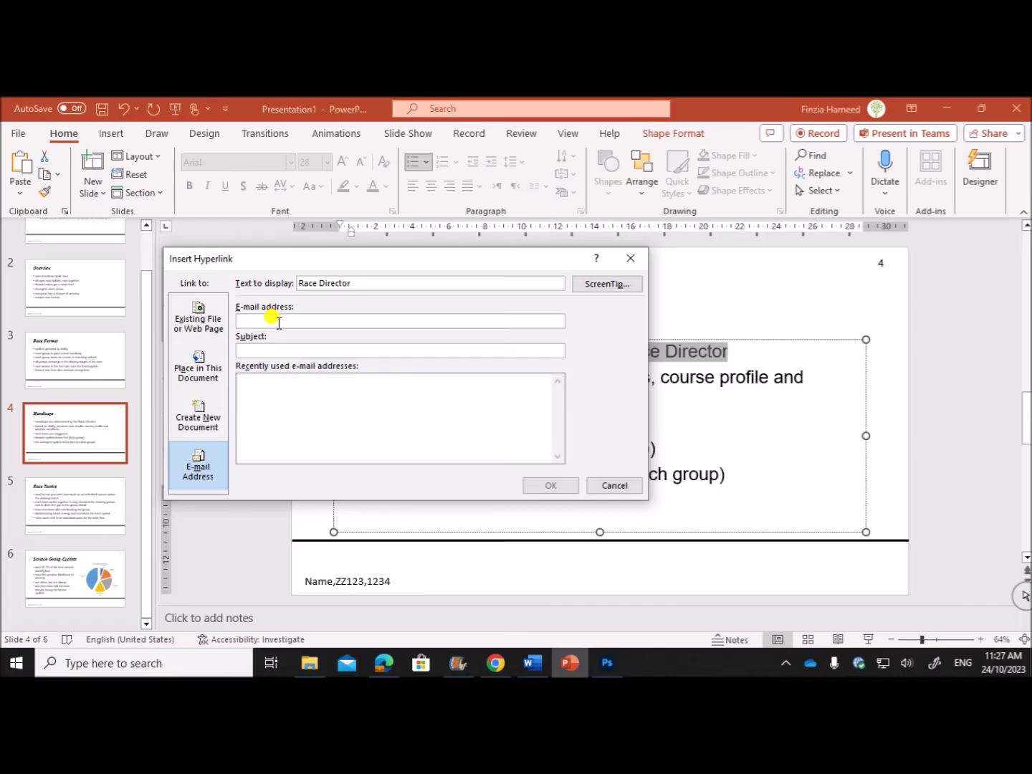
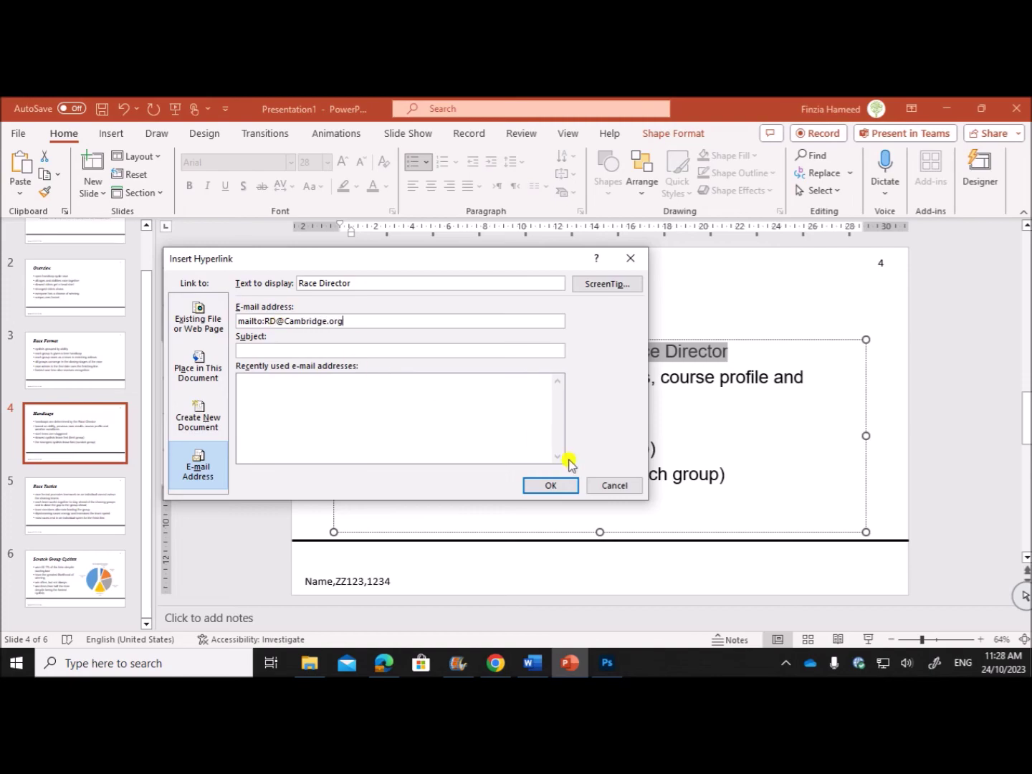
click(384, 662)
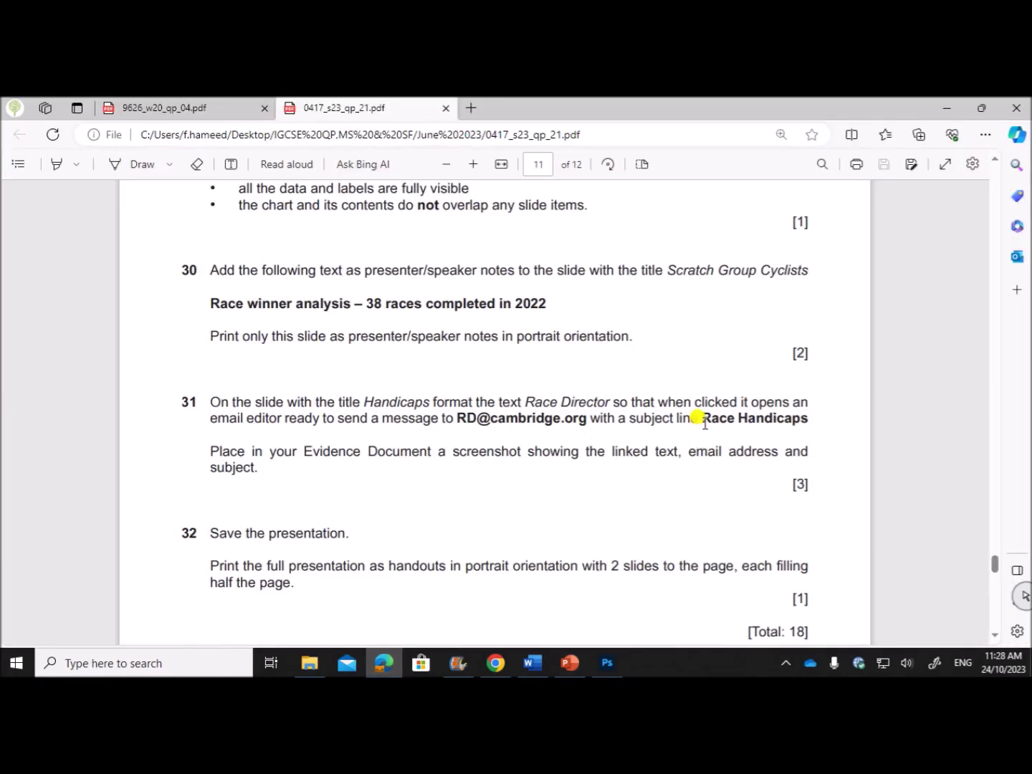
drag(698, 418, 808, 414)
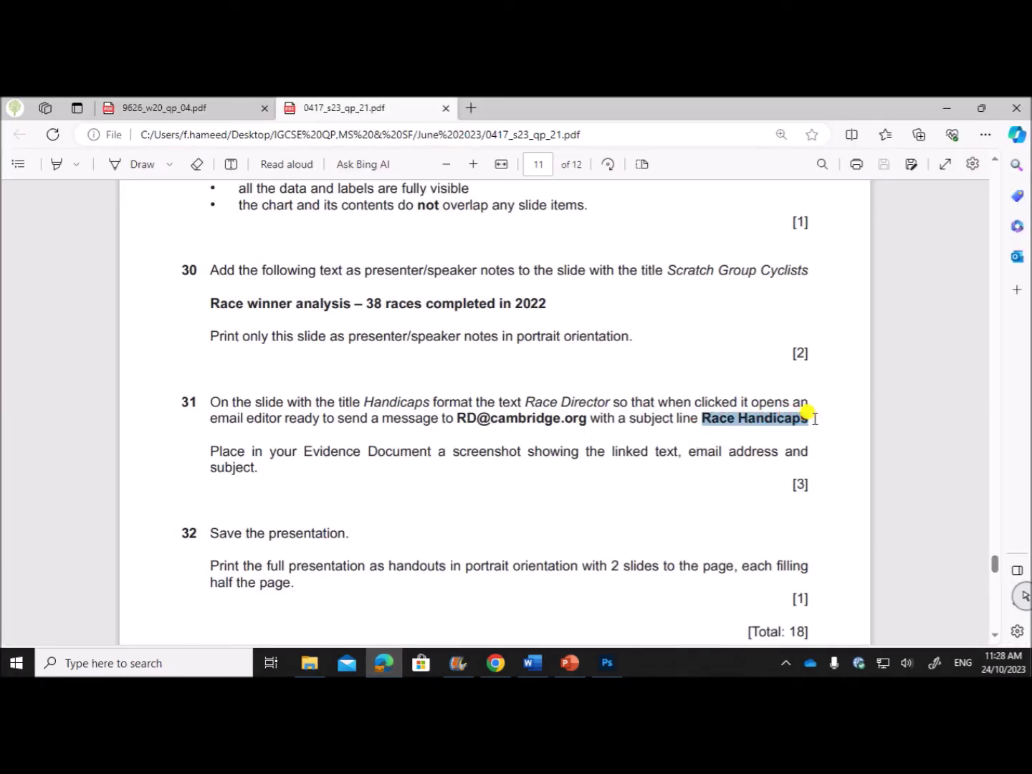
click(570, 662)
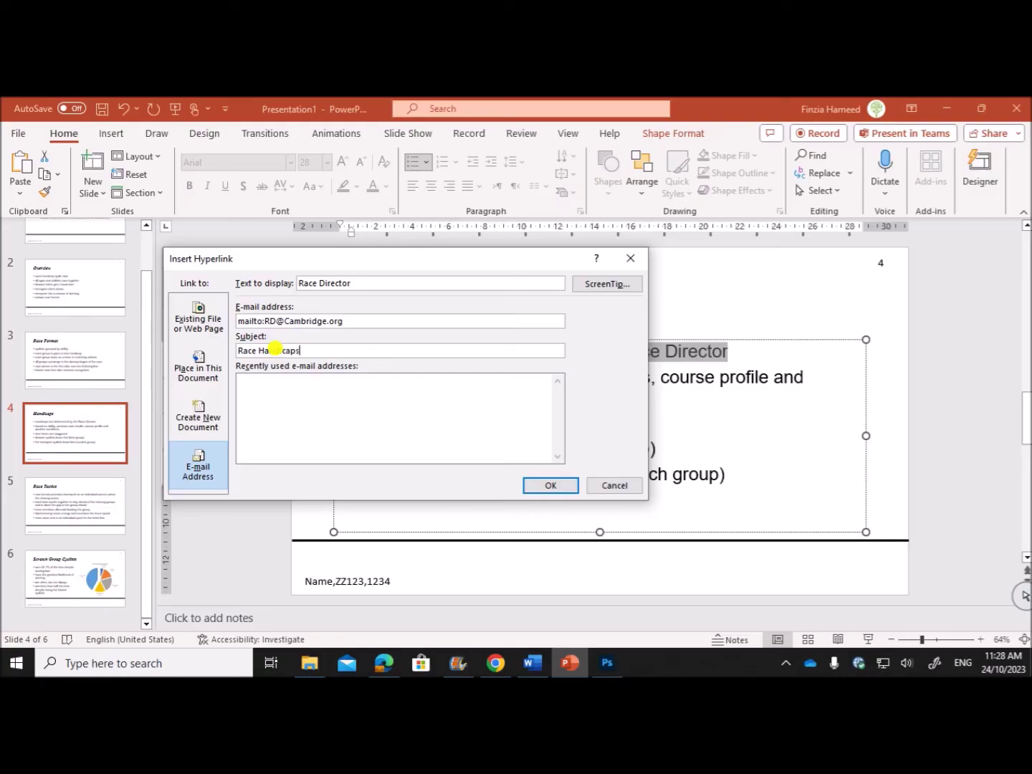
Recheck the question wording against the hyperlink settings, then start a search for a screenshot app.
click(383, 663)
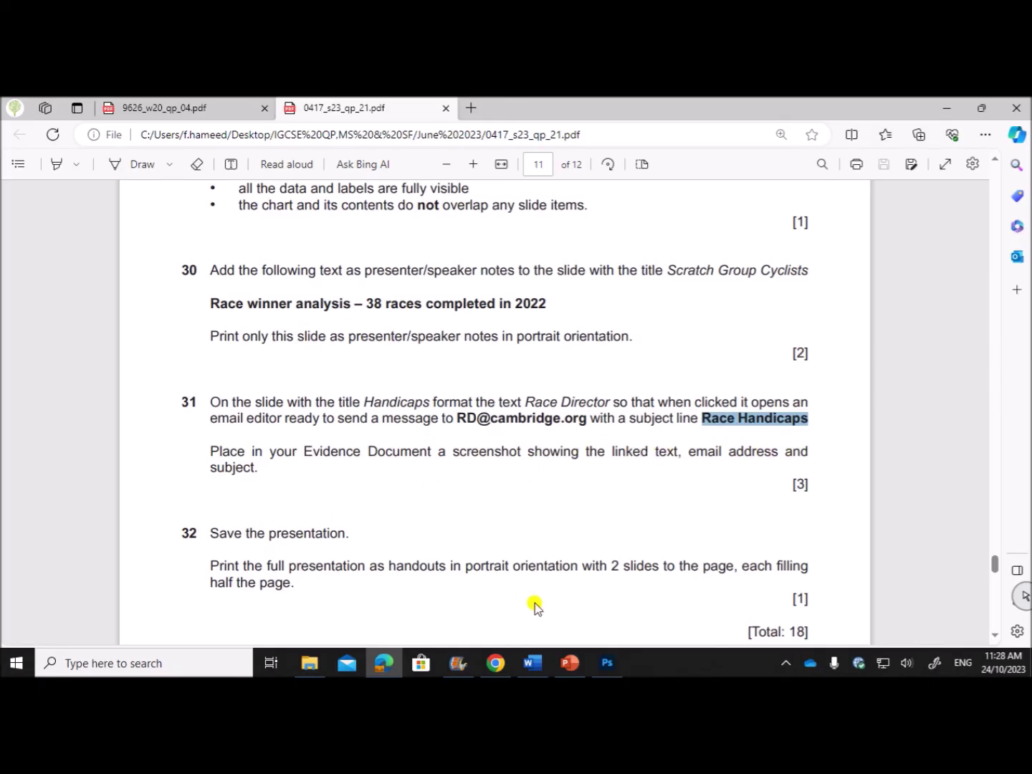
click(570, 663)
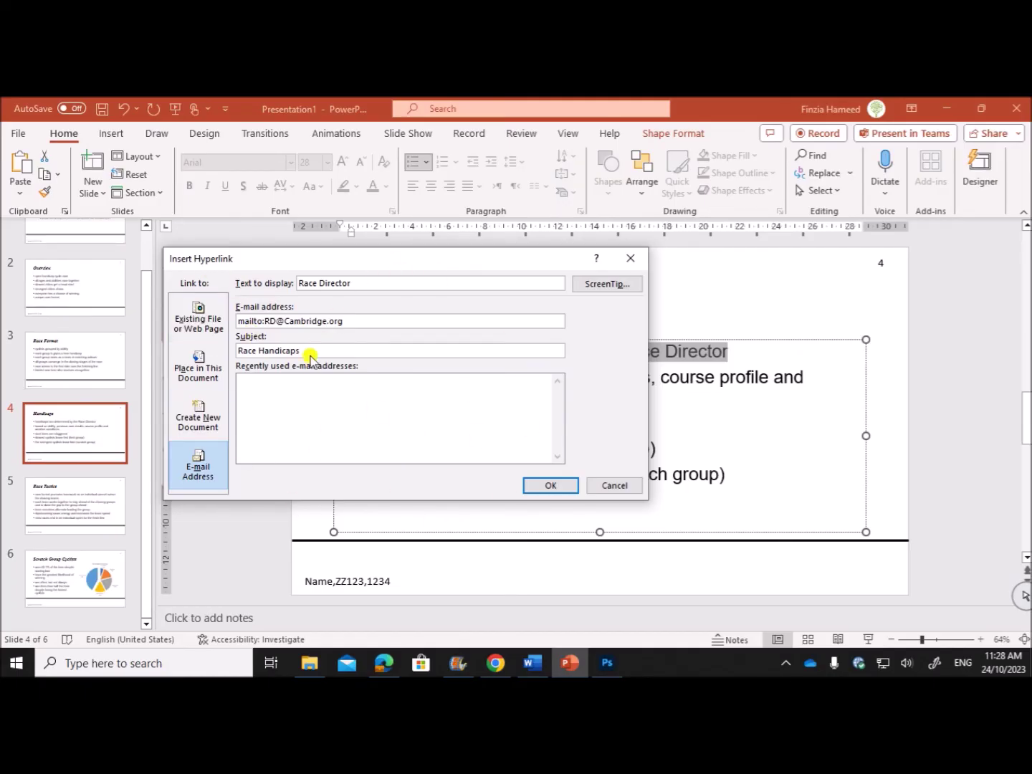
click(171, 663)
Capture a Snipping Tool screenshot of the Insert Hyperlink settings window.
text(s)
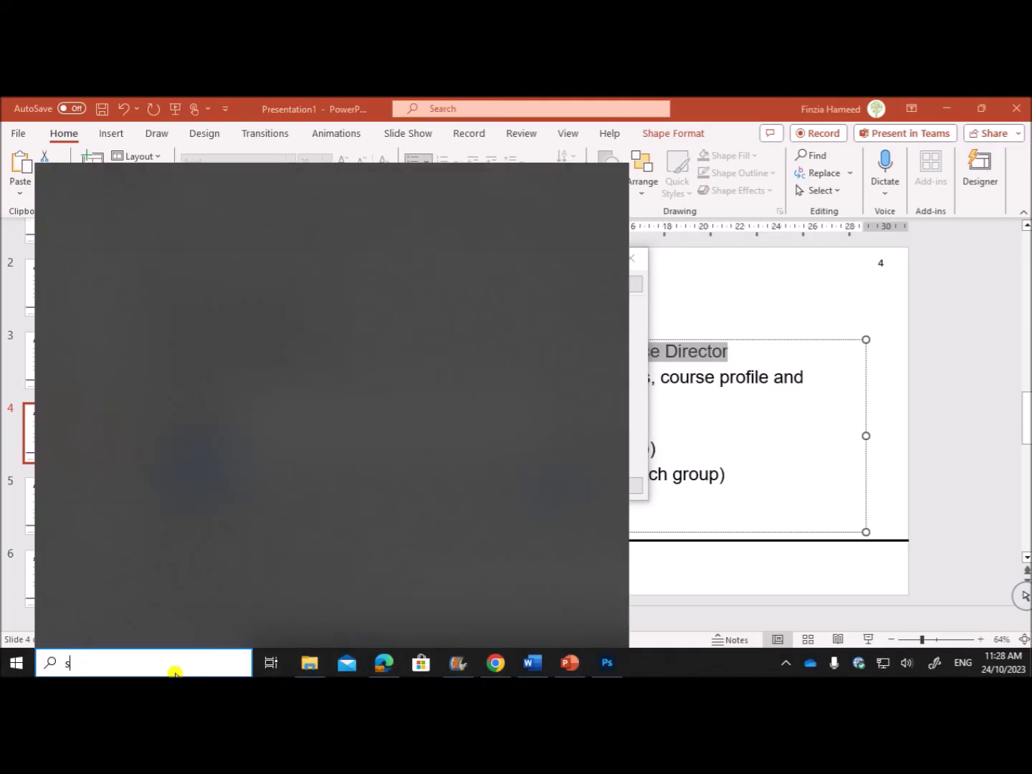
text(n)
click(133, 242)
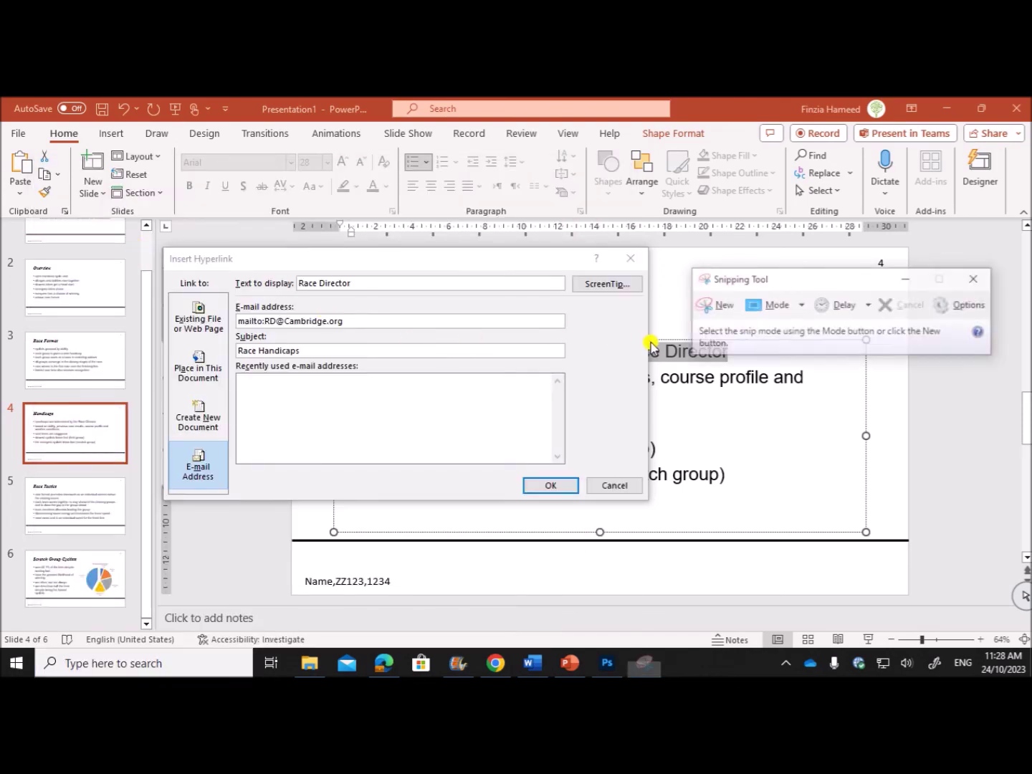
click(706, 307)
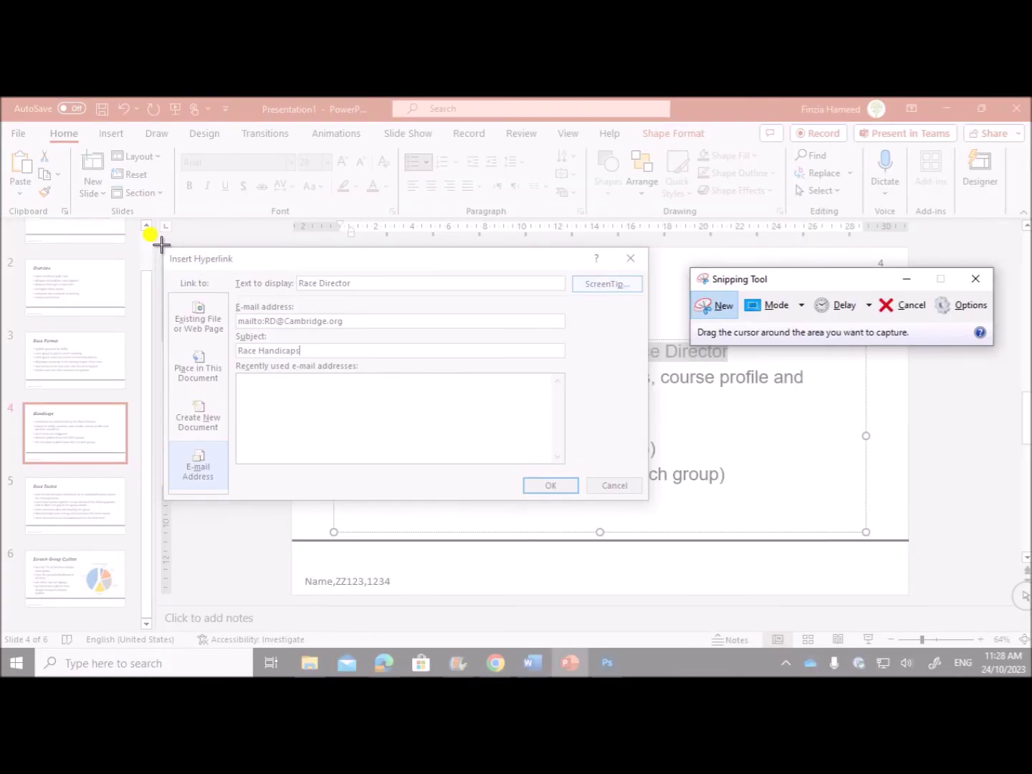
drag(161, 246, 645, 495)
click(530, 662)
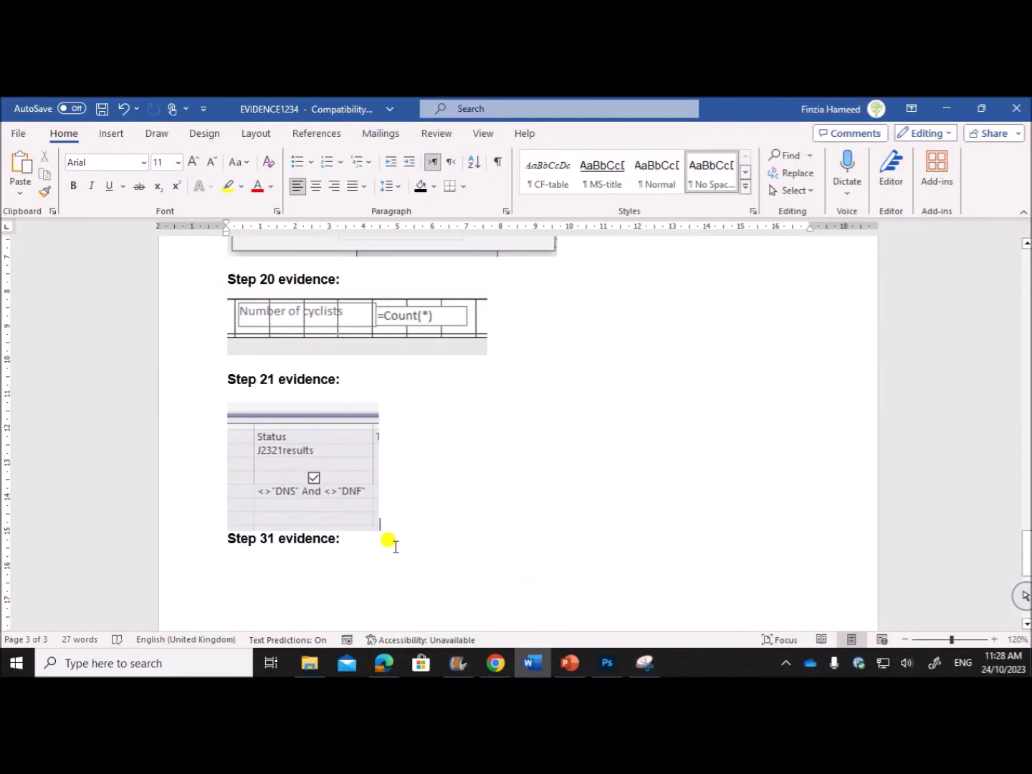
Add a new line under 'Step 31 evidence:' in the Word evidence document for the screenshot.
scroll(364, 537, down, 3)
click(366, 460)
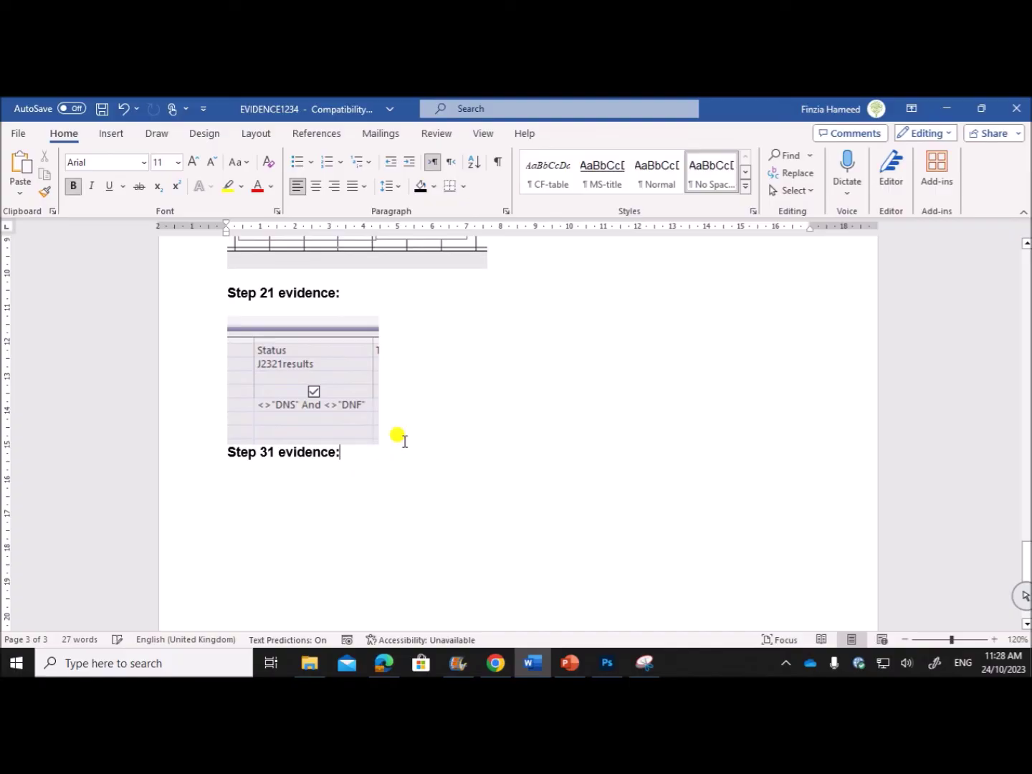
key(Return)
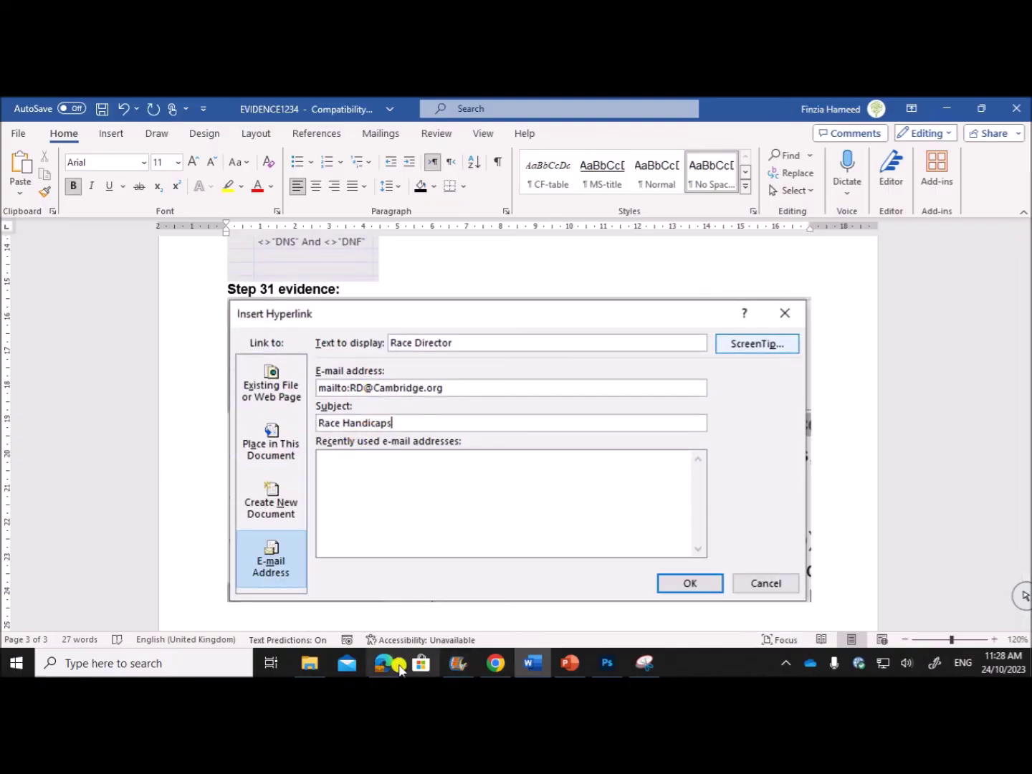
click(399, 667)
scroll(421, 542, down, 1)
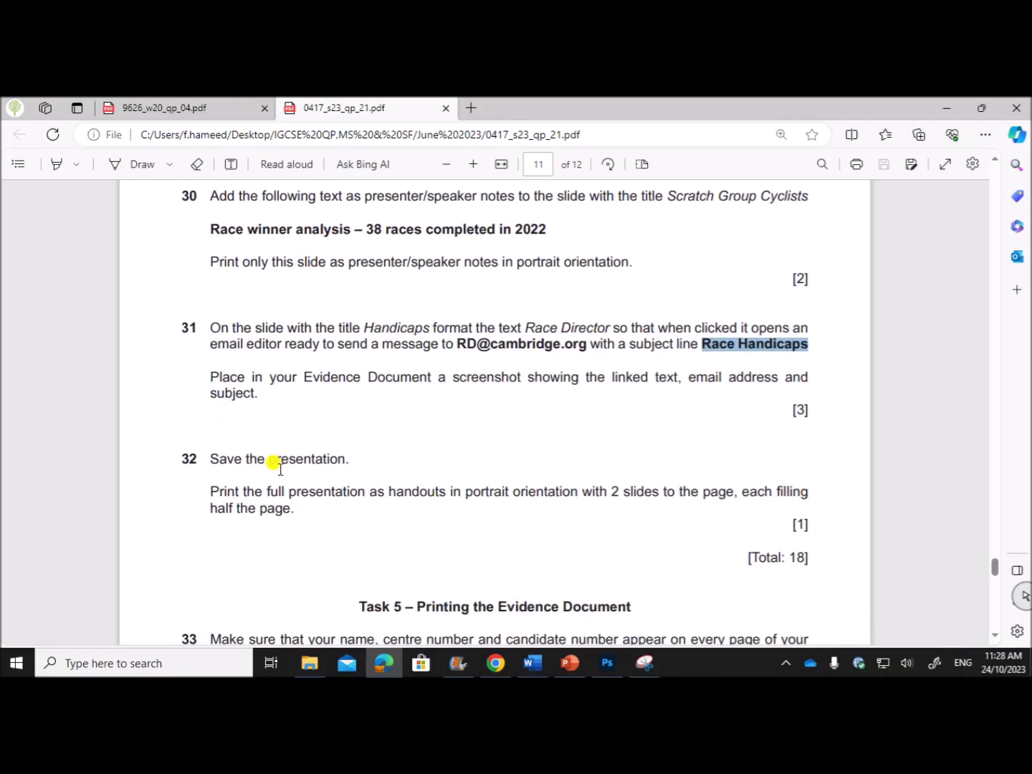
Confirm the e-mail hyperlink on 'Race Director' on the Handicaps slide.
click(570, 663)
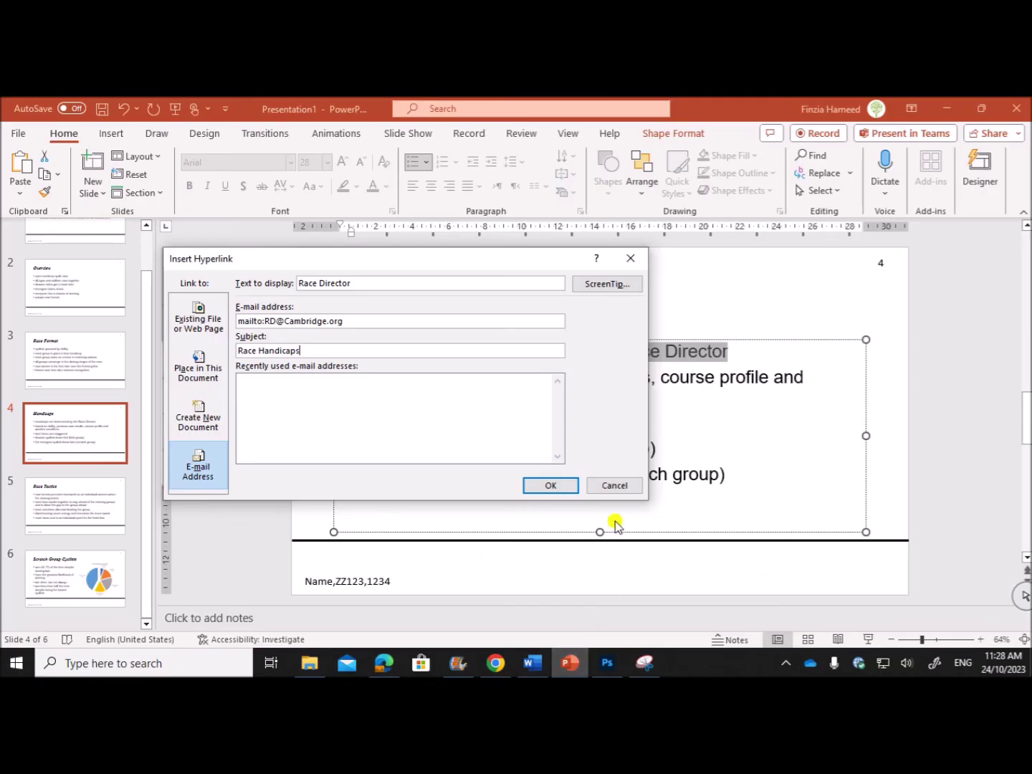
click(550, 486)
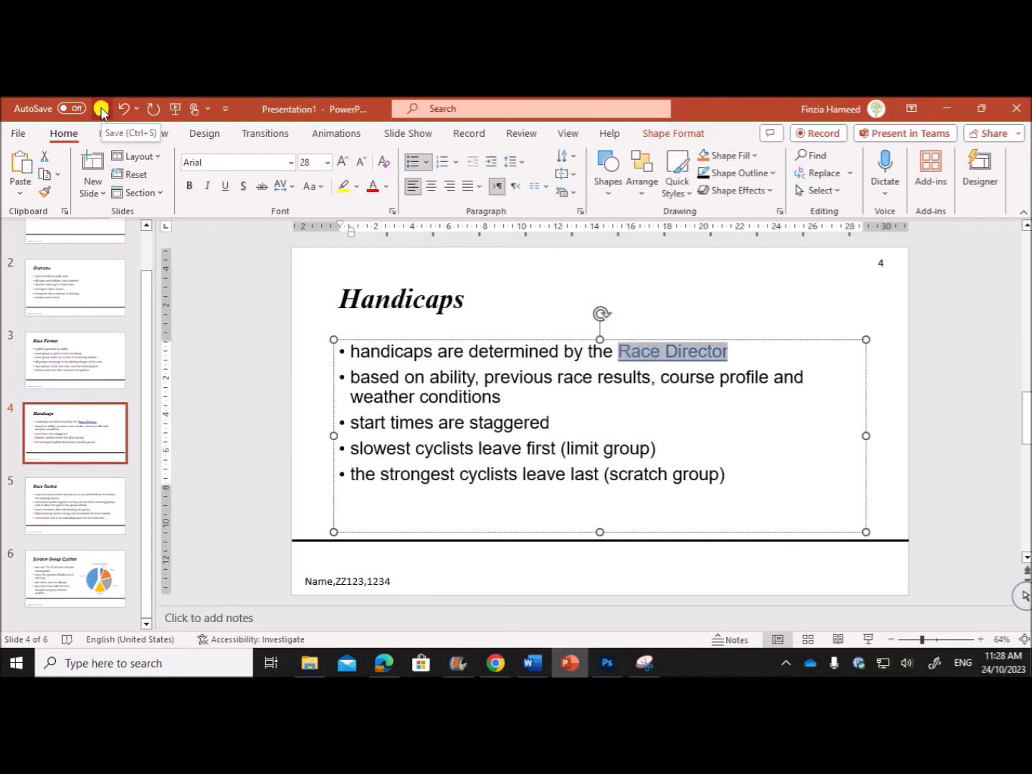
click(384, 663)
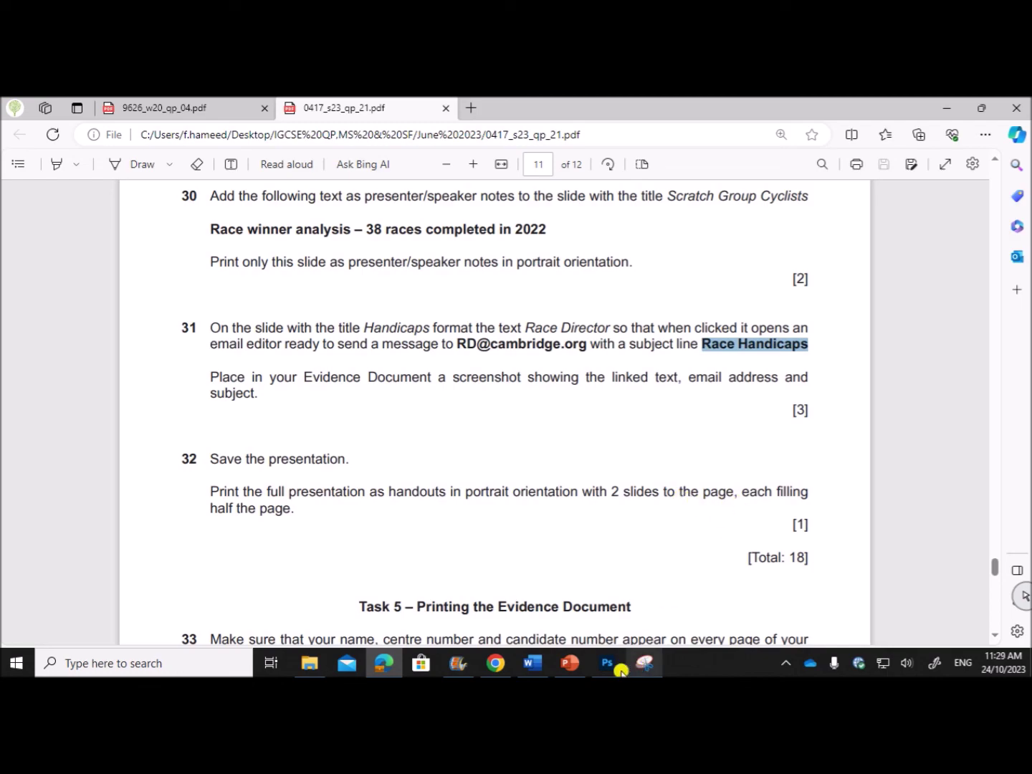
Set printing to all slides as 2-slides-per-page handouts, clearing the slide range 6.
click(570, 663)
click(19, 132)
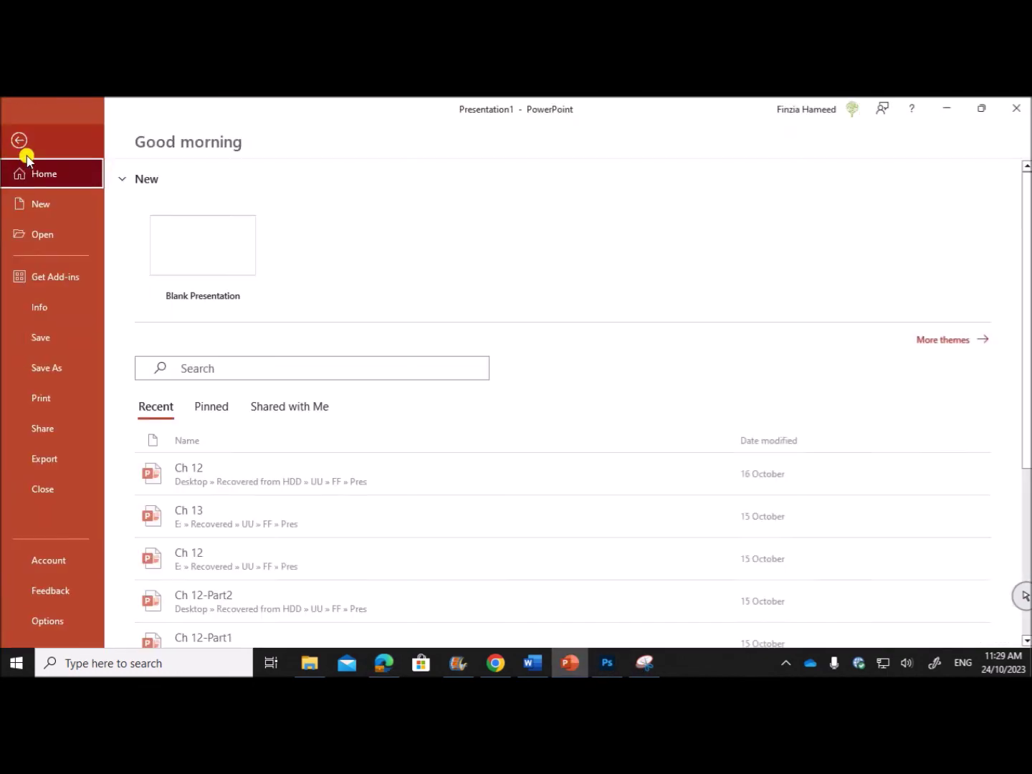
click(63, 406)
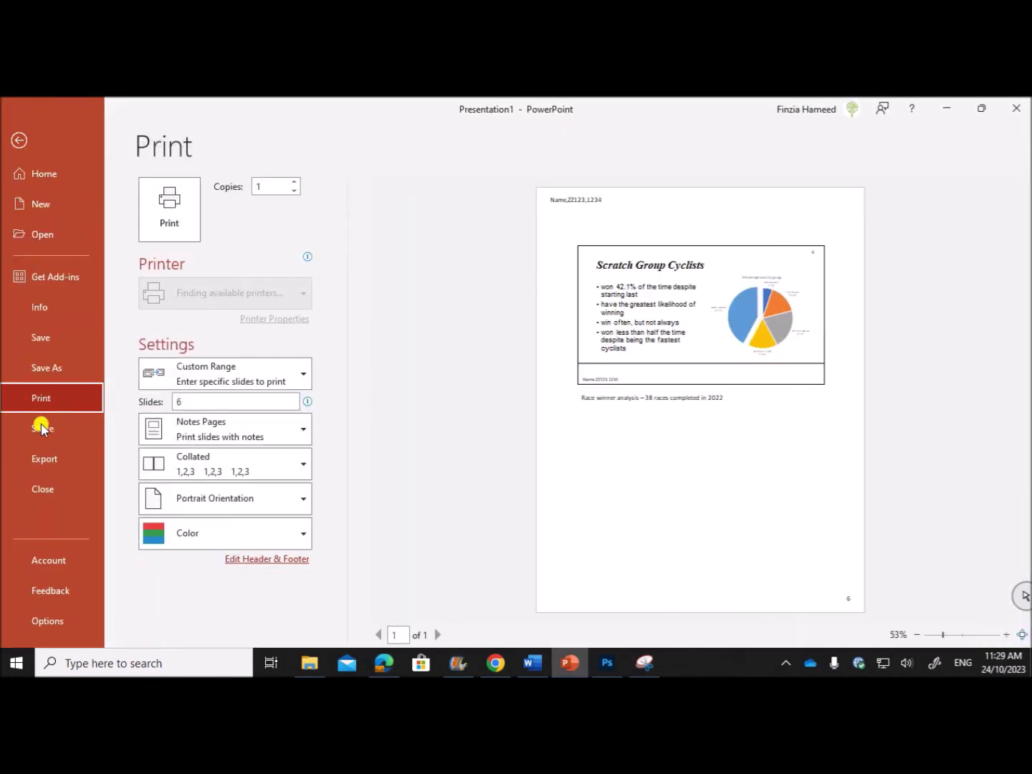
double_click(175, 399)
key(BackSpace)
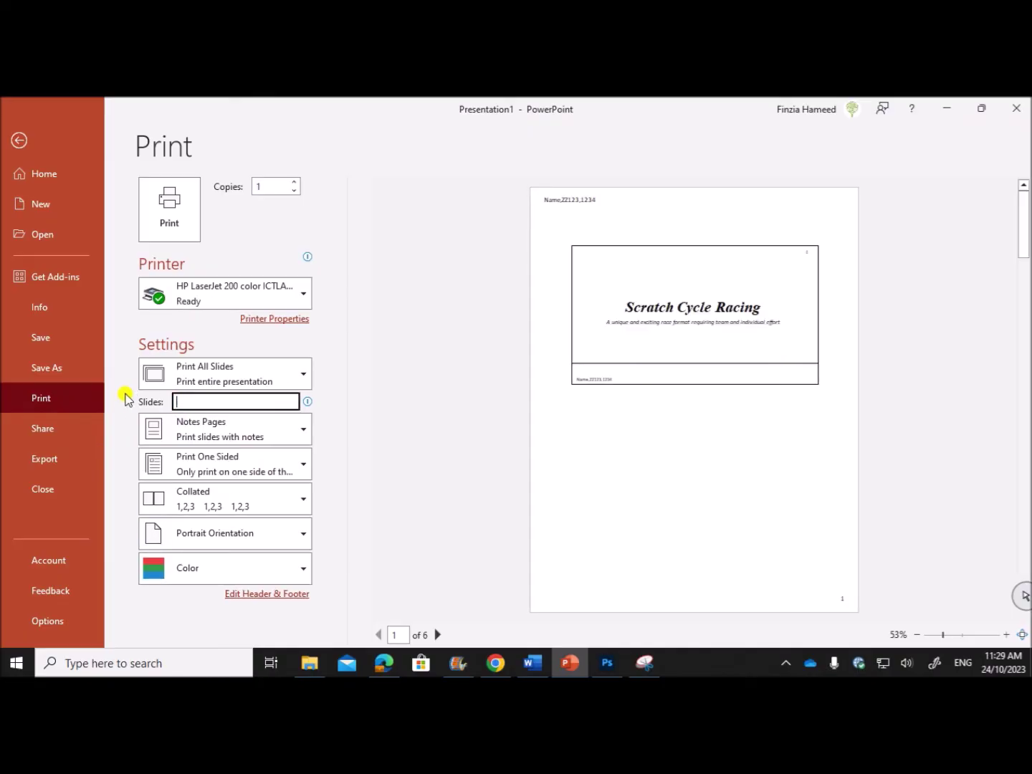
click(197, 428)
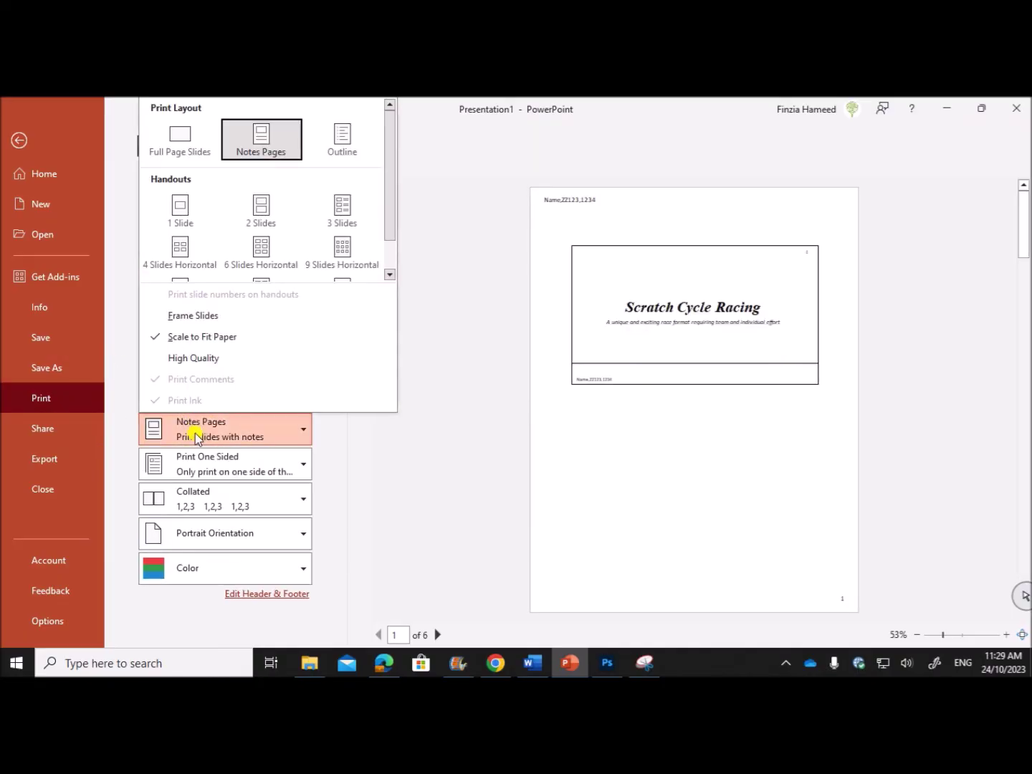
click(261, 207)
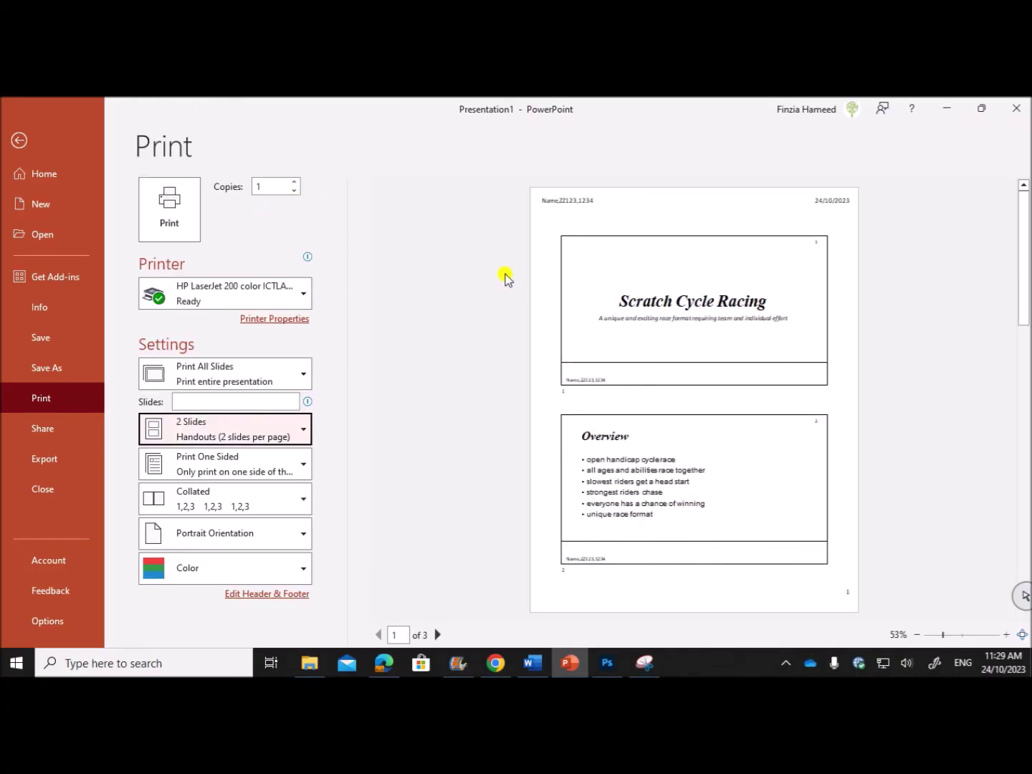
click(384, 663)
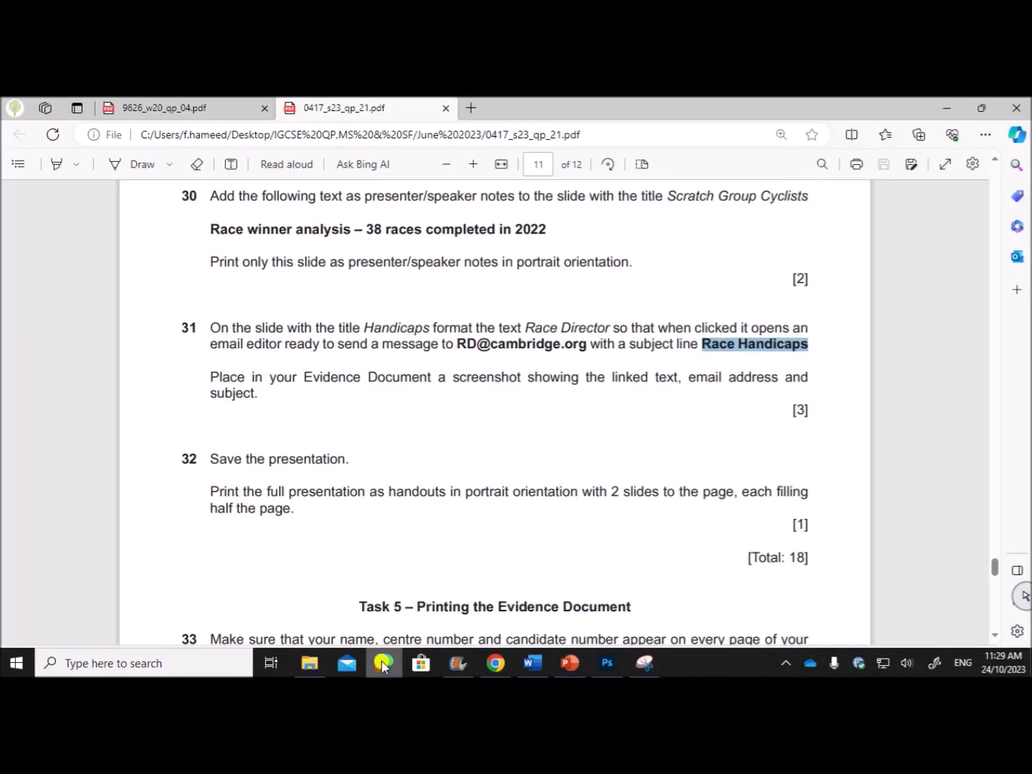
scroll(361, 486, down, 3)
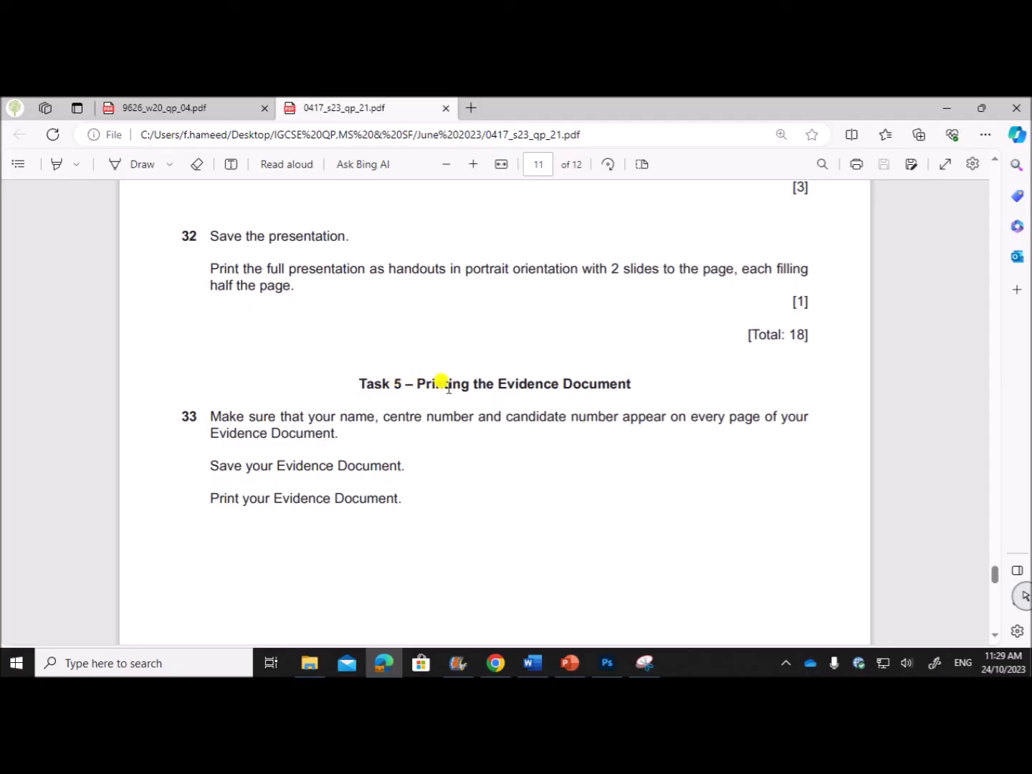
scroll(499, 508, up, 3)
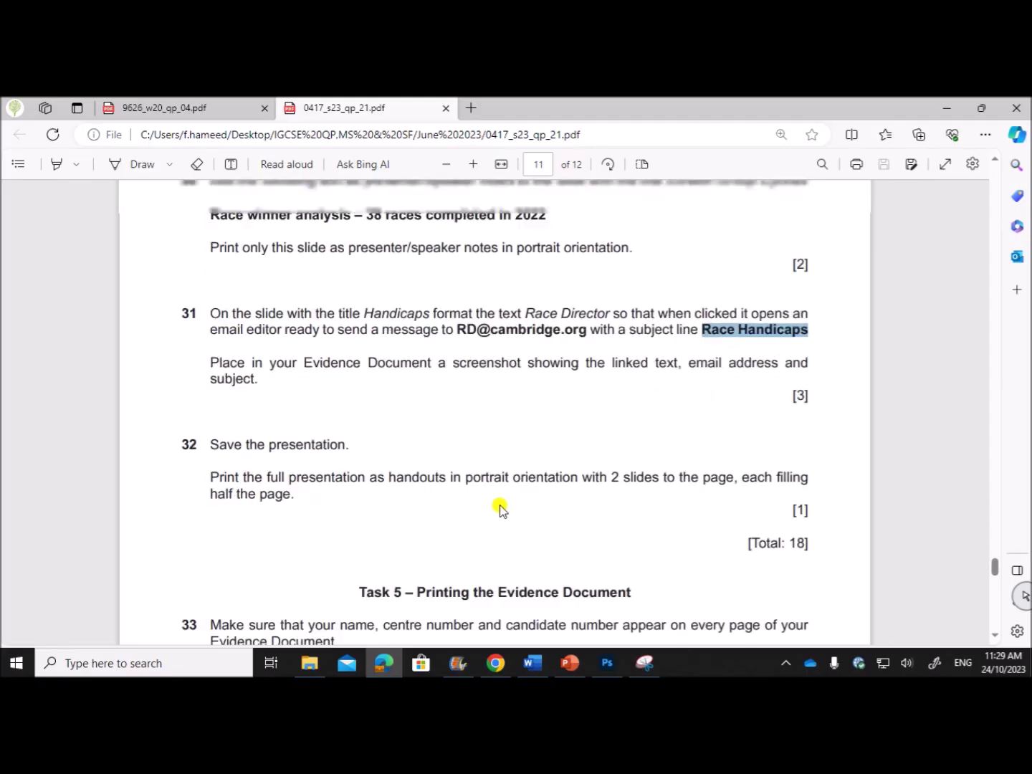
scroll(499, 501, up, 5)
scroll(495, 491, down, 6)
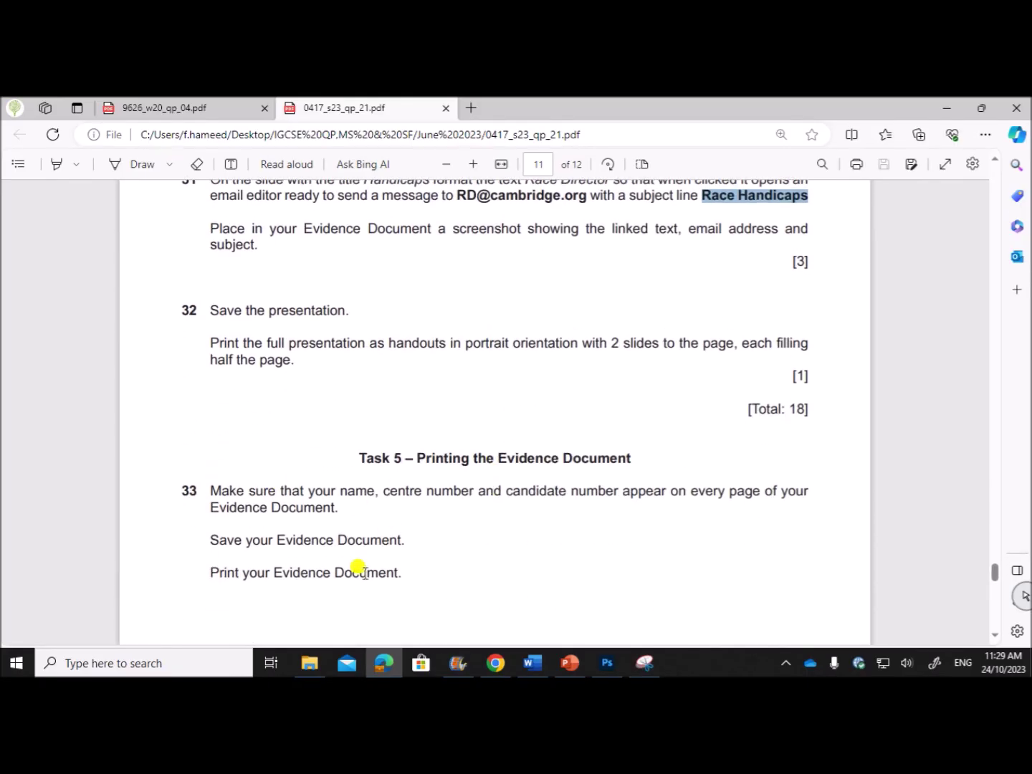
click(532, 663)
scroll(495, 566, up, 8)
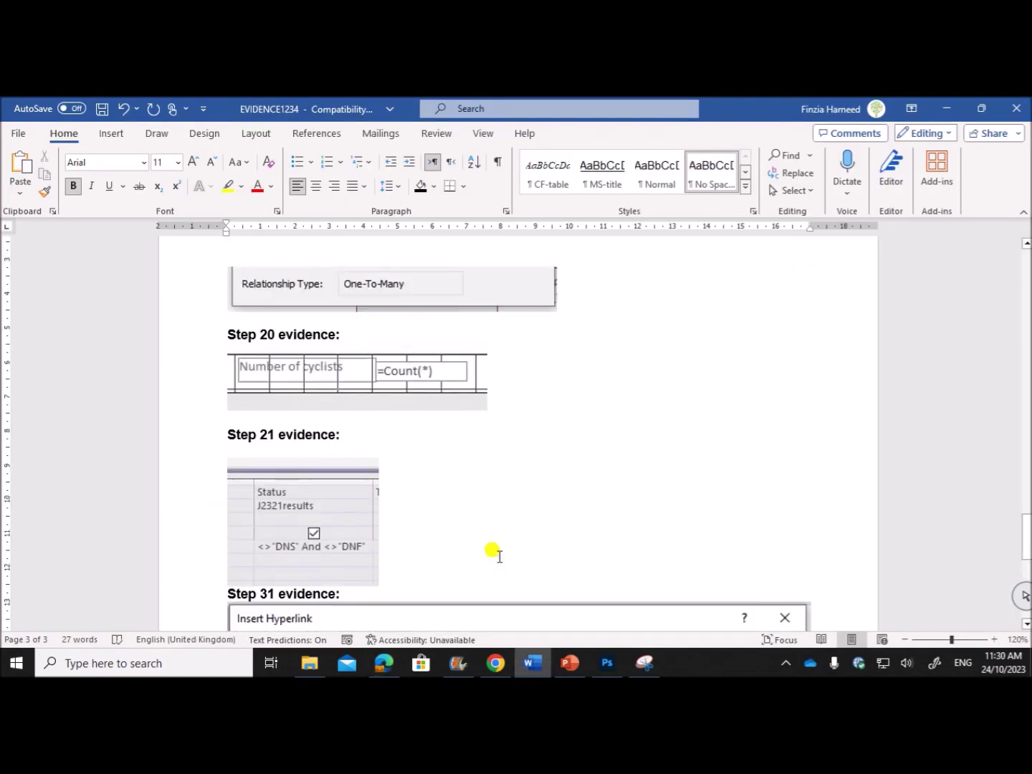
scroll(494, 553, up, 10)
scroll(495, 545, down, 8)
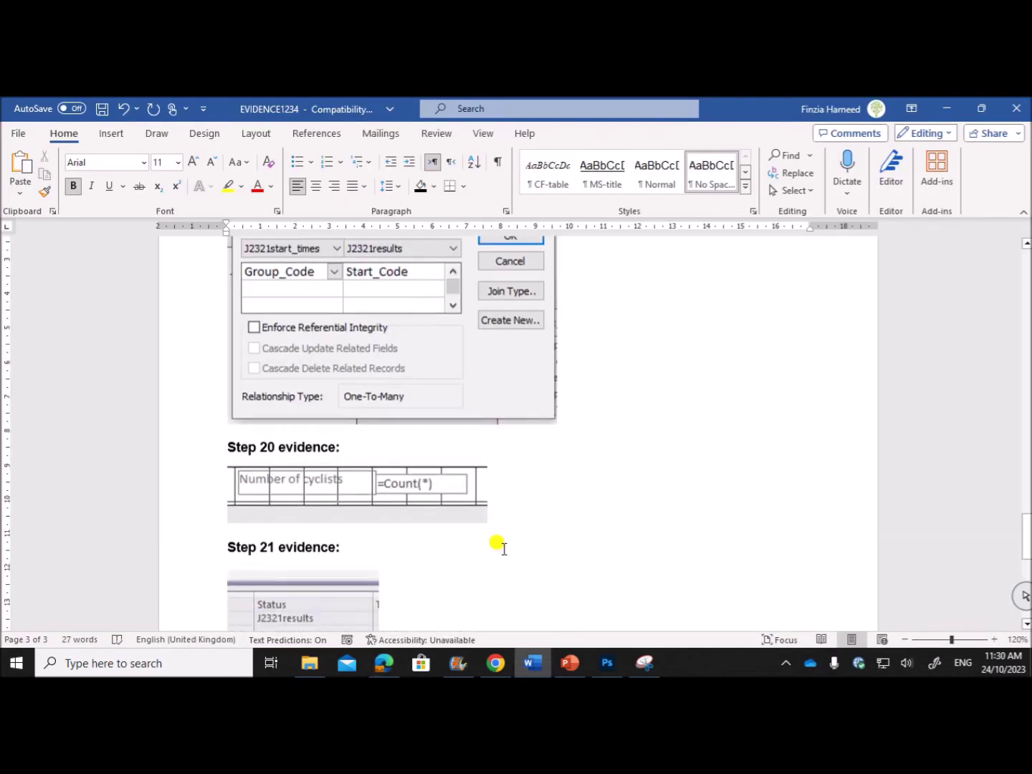
scroll(500, 551, down, 8)
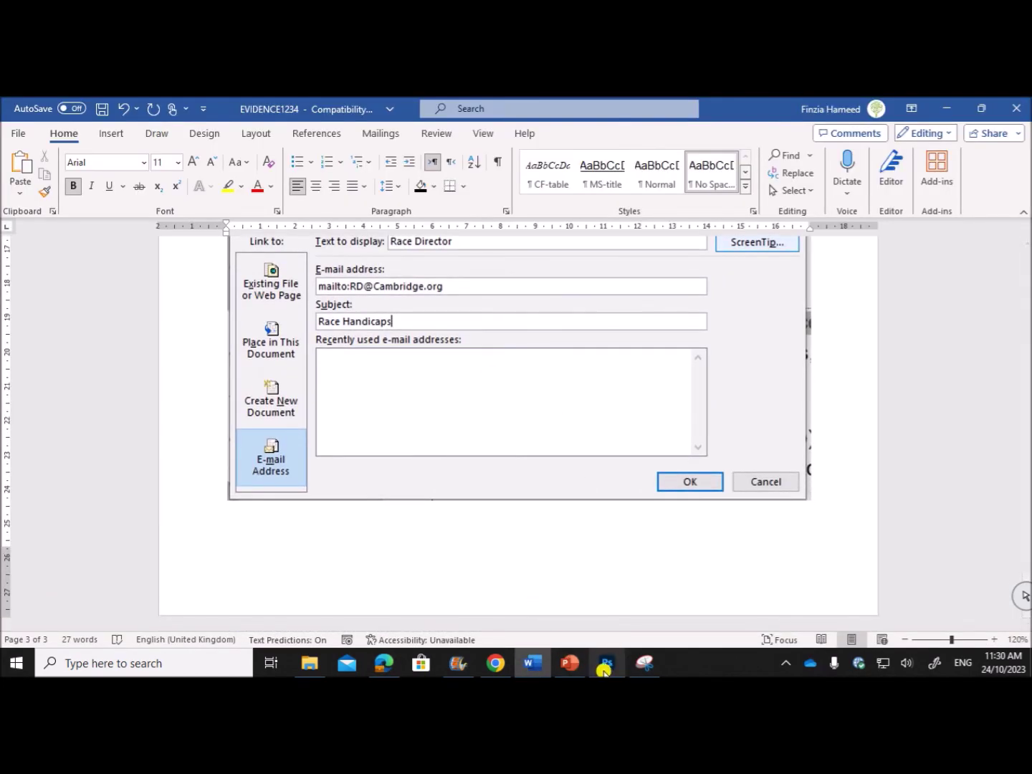
click(384, 663)
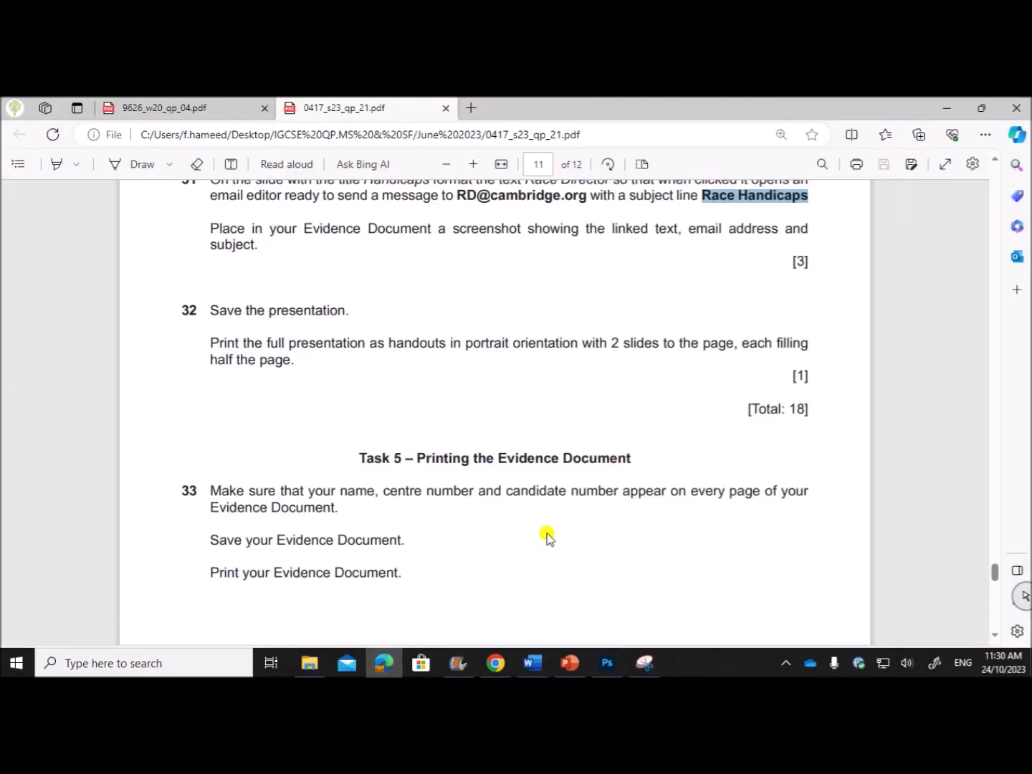
scroll(547, 535, down, 5)
scroll(546, 536, up, 4)
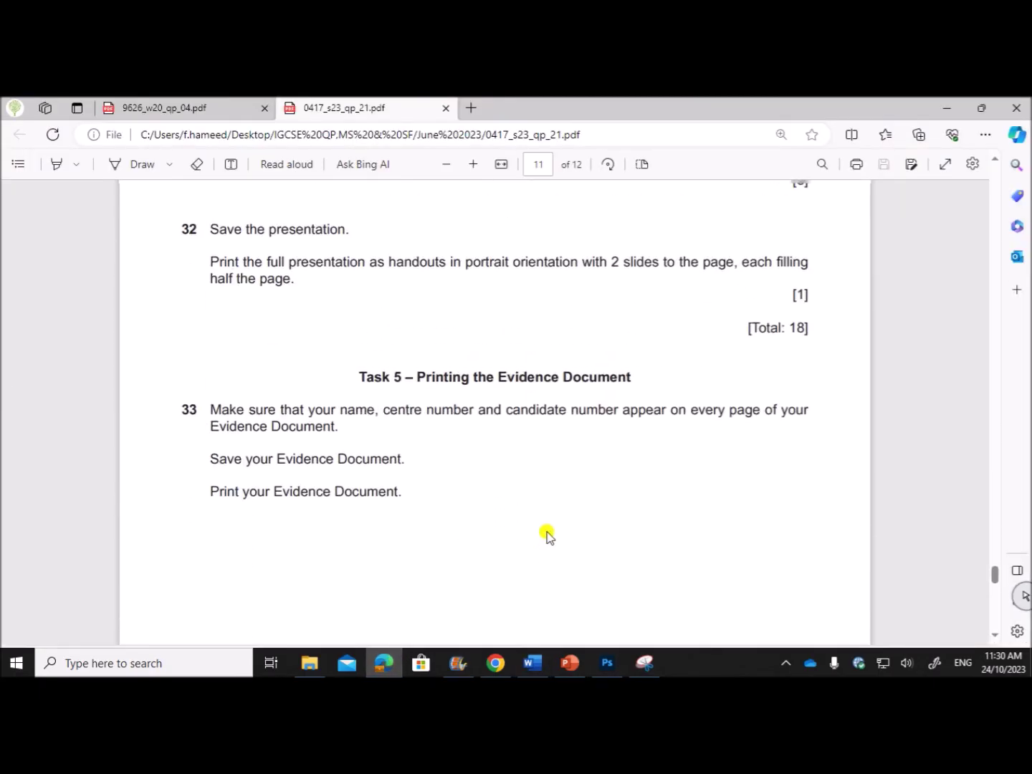
scroll(617, 545, up, 10)
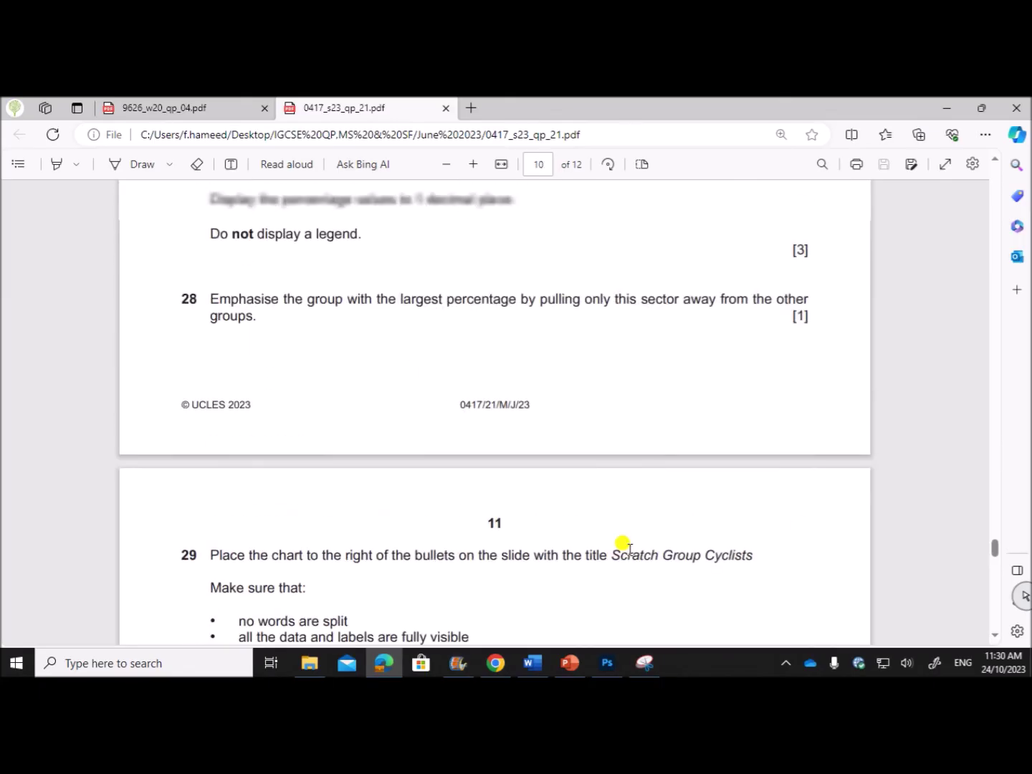
scroll(622, 545, up, 7)
scroll(627, 548, down, 5)
scroll(631, 551, up, 2)
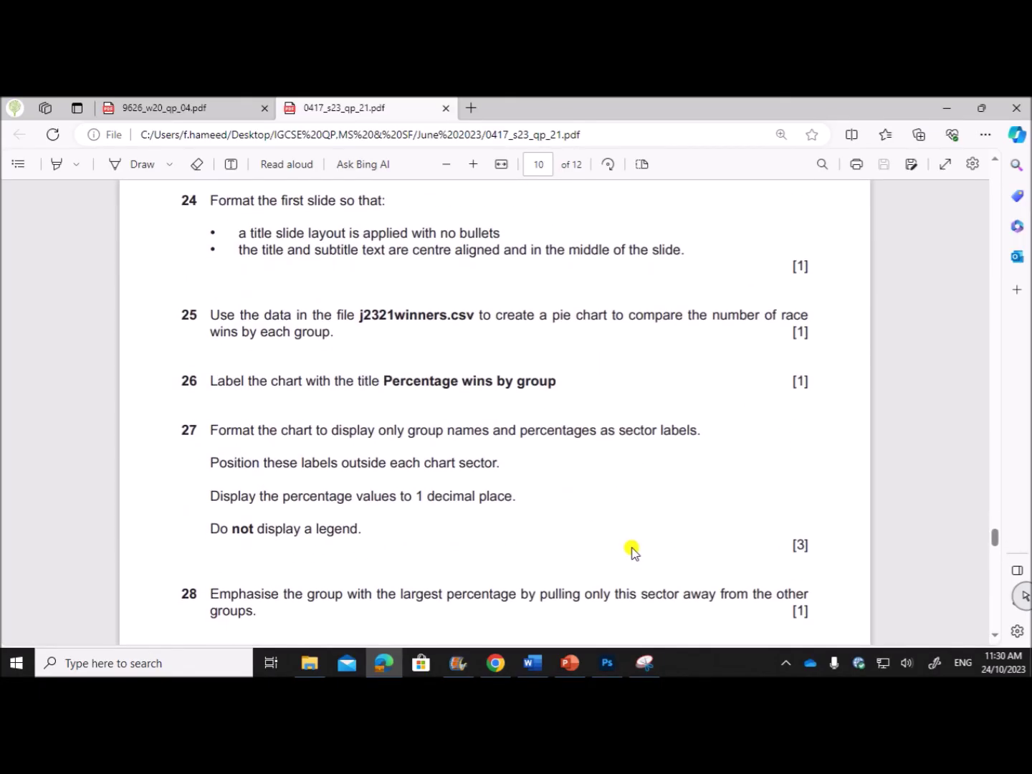
scroll(640, 545, down, 10)
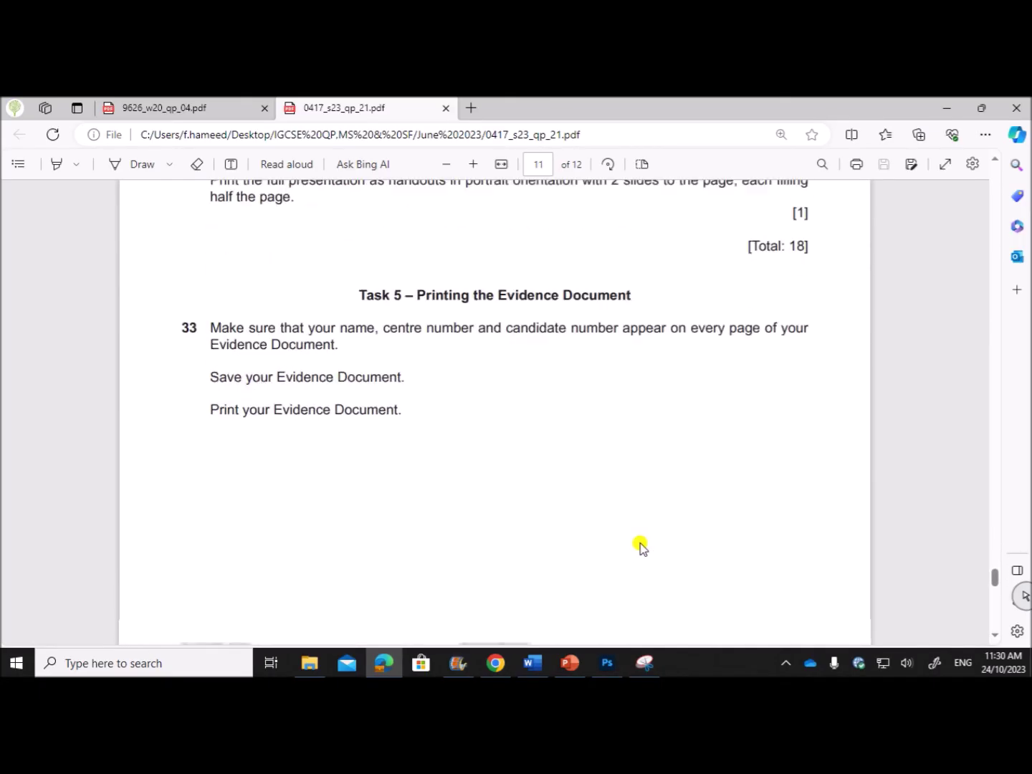